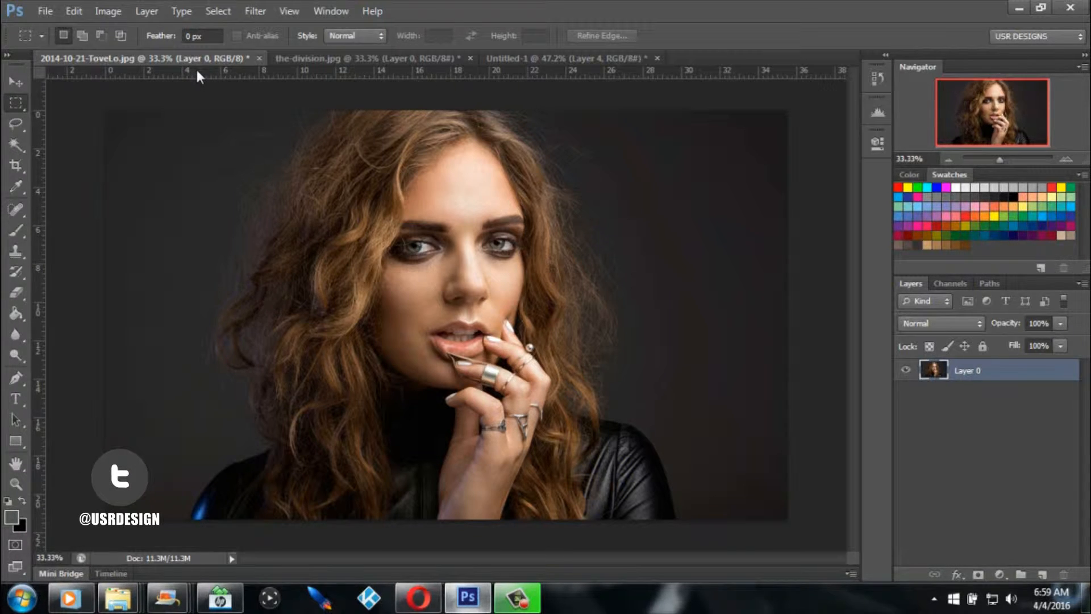
Step: Compare the ToveLo portrait and the-division.jpg source images with the finished thumbnail in Untitled-1
click(333, 59)
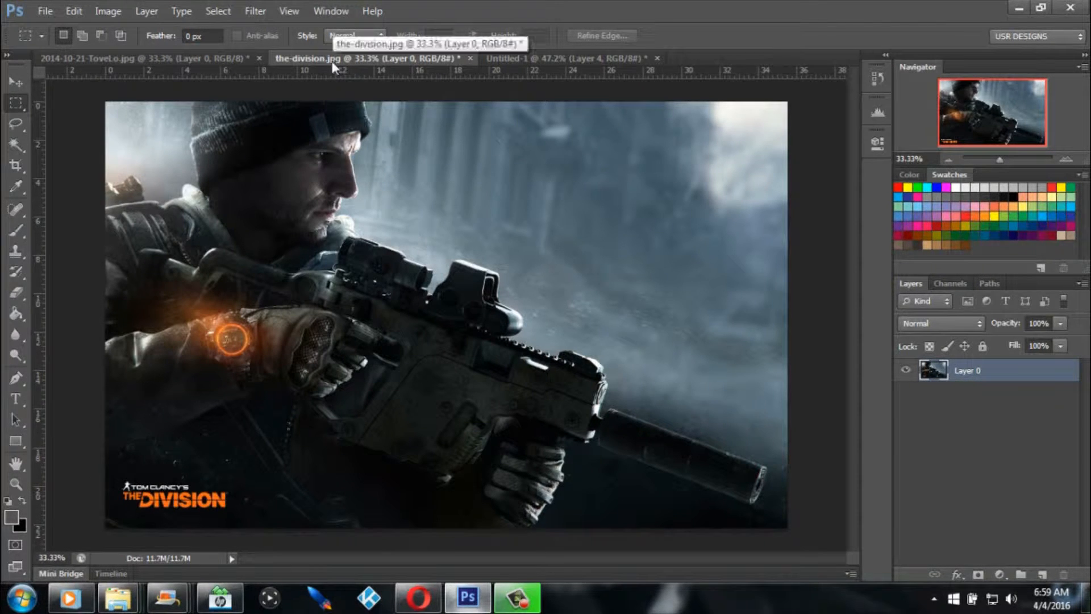
click(206, 61)
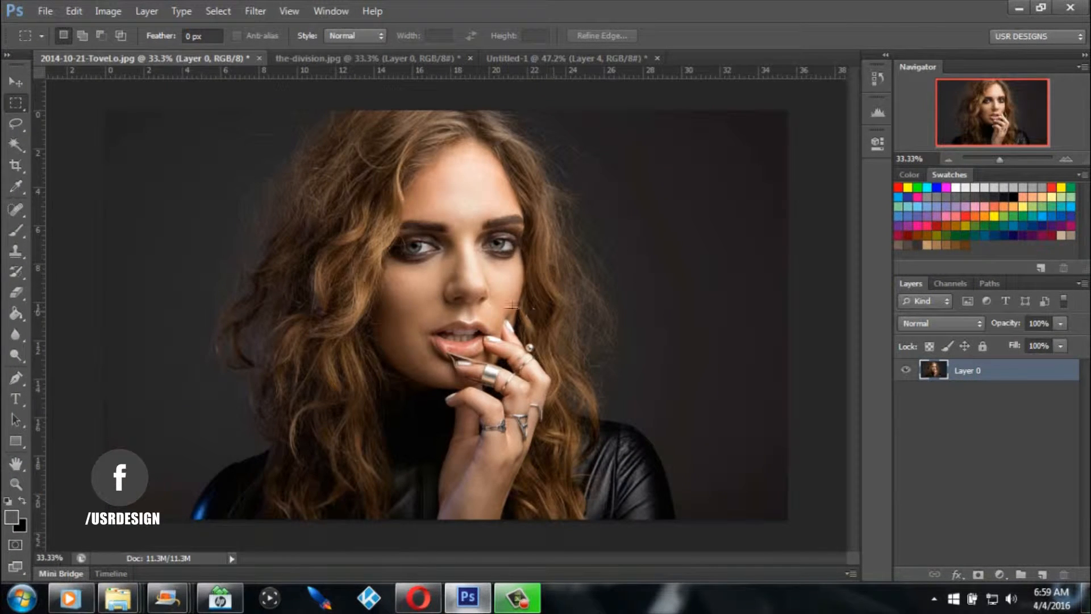
click(336, 57)
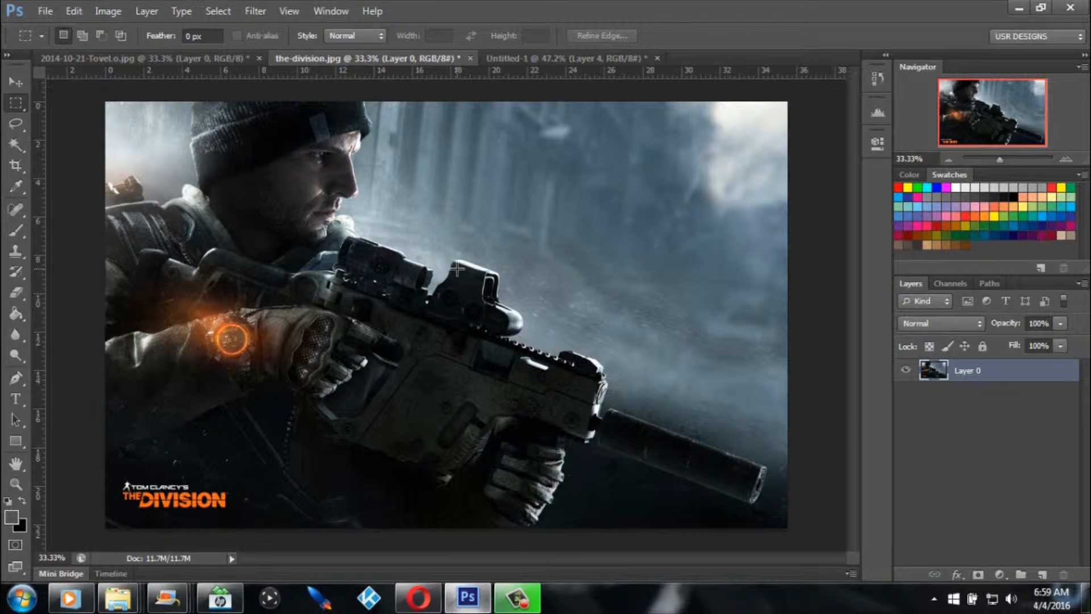
click(565, 57)
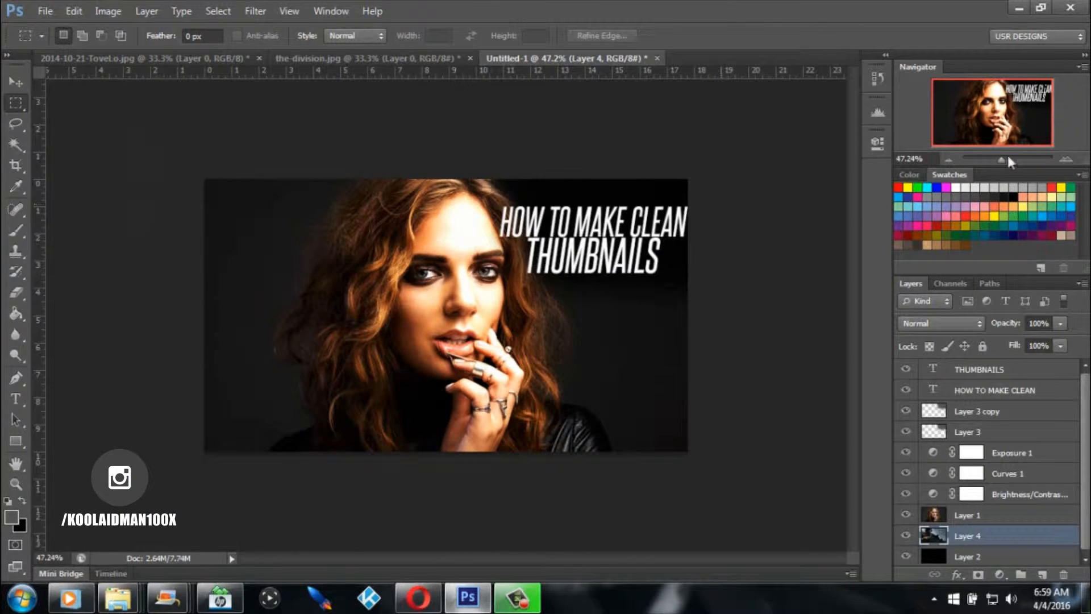
drag(1010, 158, 1004, 166)
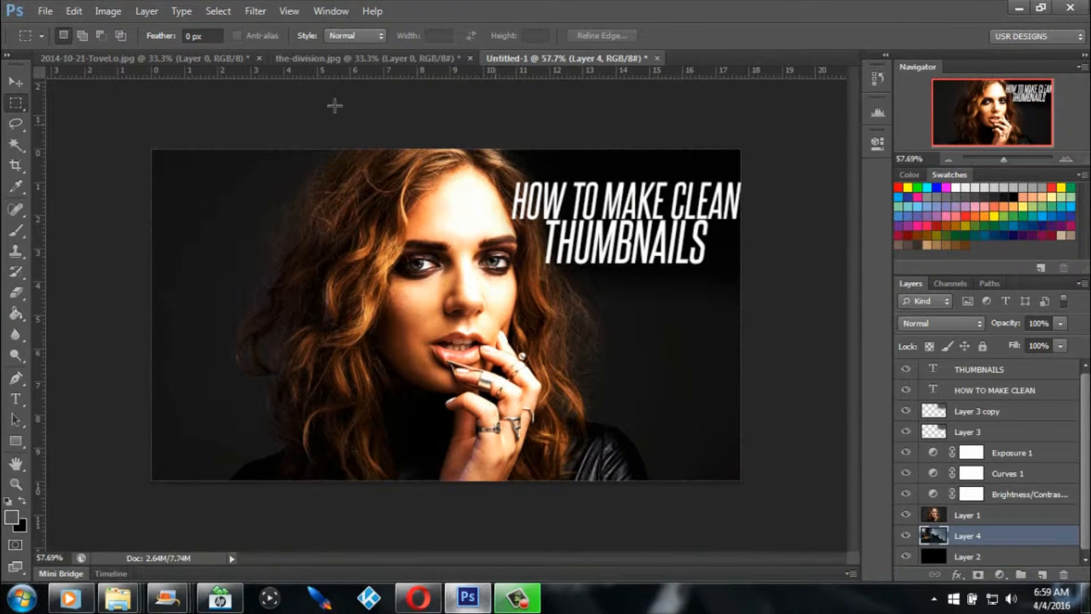
click(164, 57)
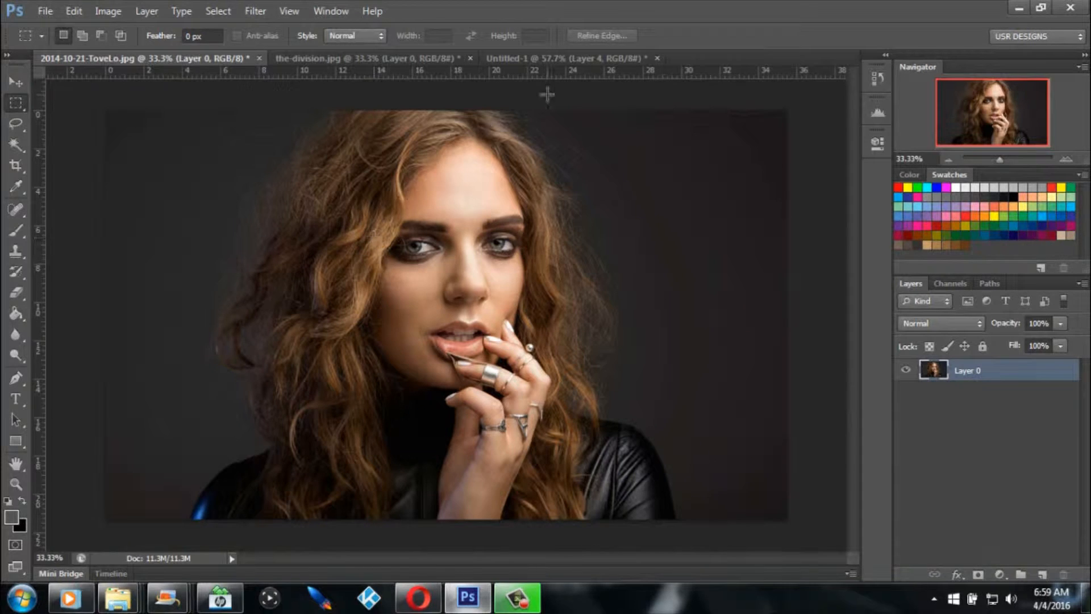
click(567, 60)
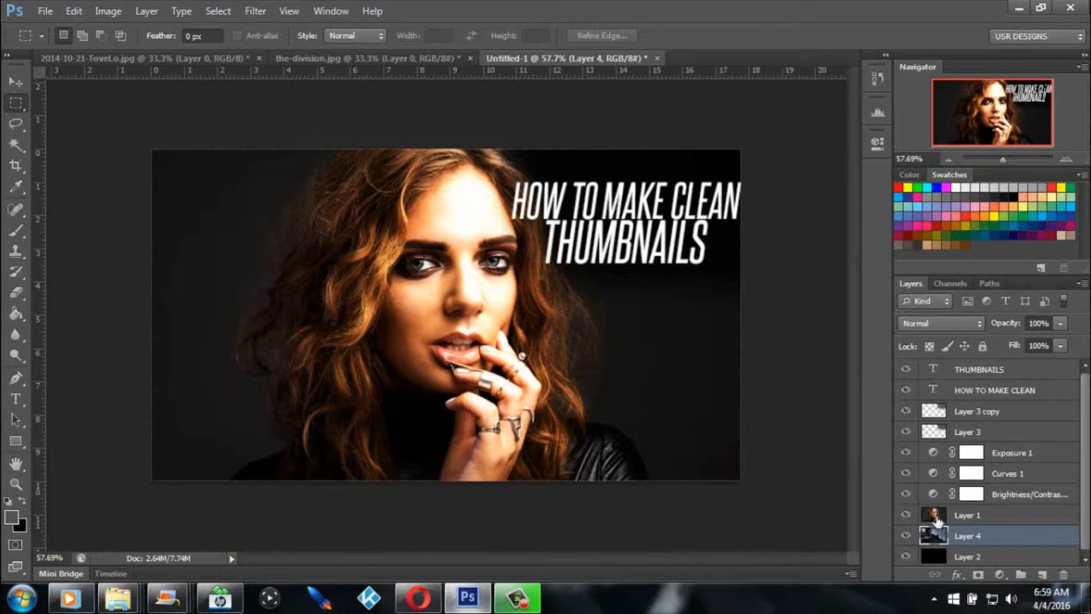
Step: Hide the portrait layer in Untitled-1 and compare the game artwork version of the thumbnail with the original source images
click(907, 515)
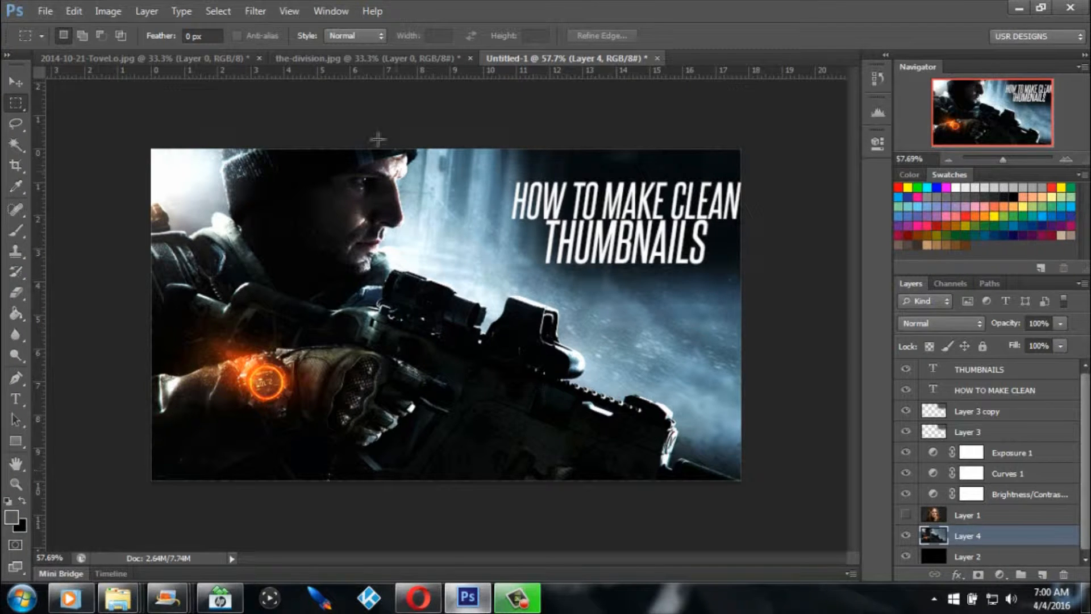
click(337, 57)
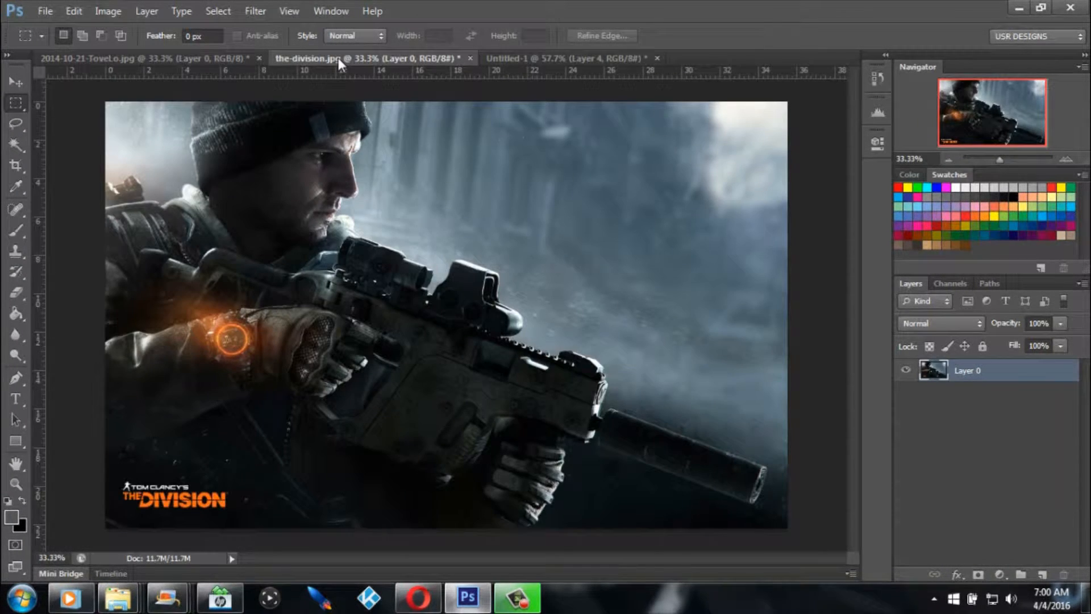
click(174, 58)
click(564, 62)
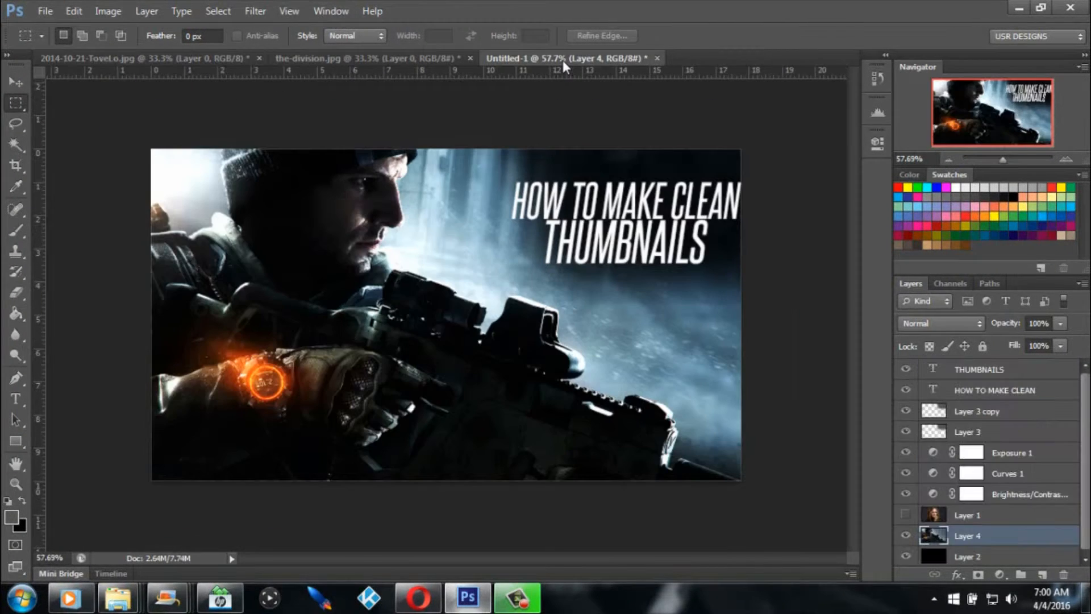
click(382, 59)
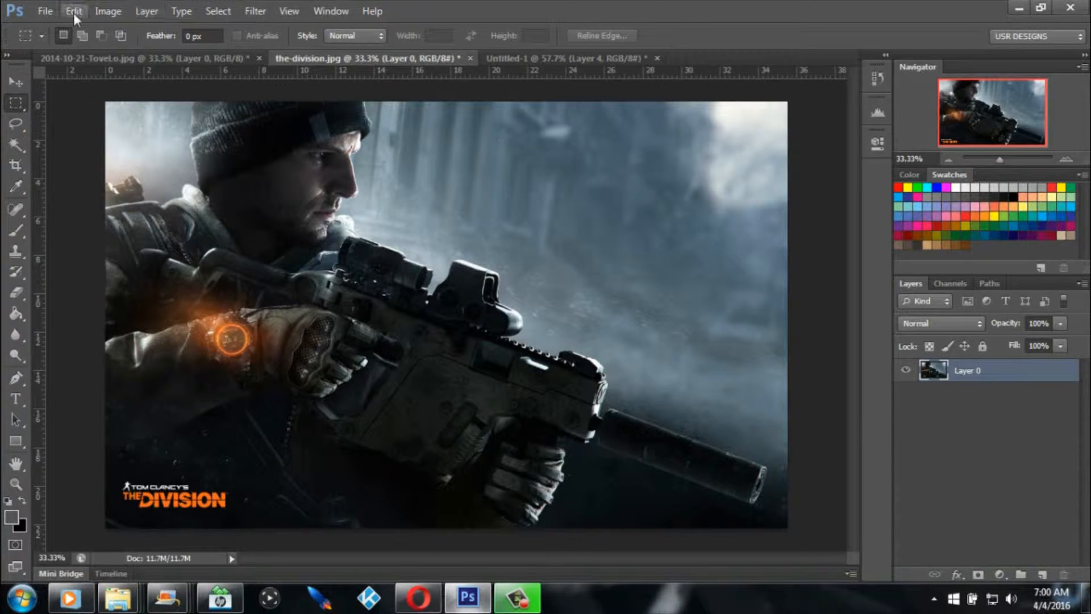
Step: Set up a new document with the Film & Video preset at HDV/HDTV 720p/29.97 size, 1280 by 720 pixels
click(44, 13)
click(57, 28)
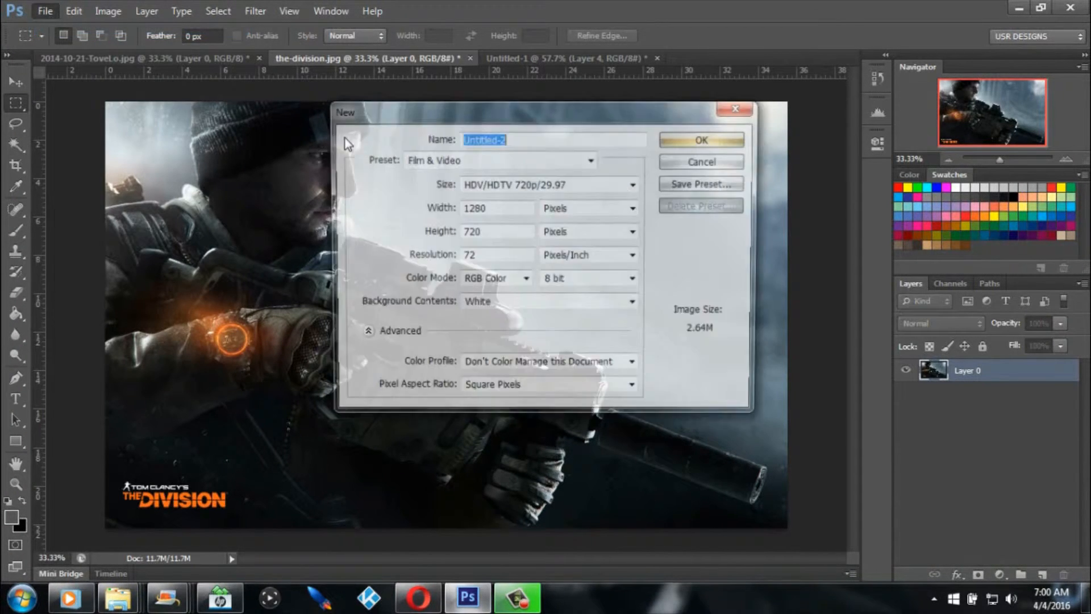
double_click(482, 256)
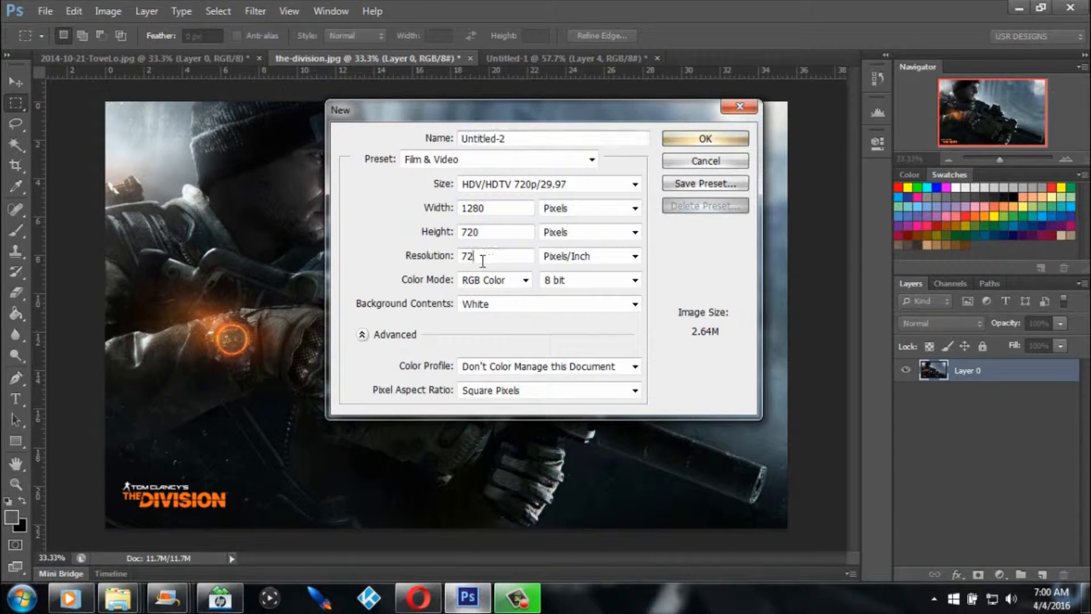
click(591, 159)
click(592, 160)
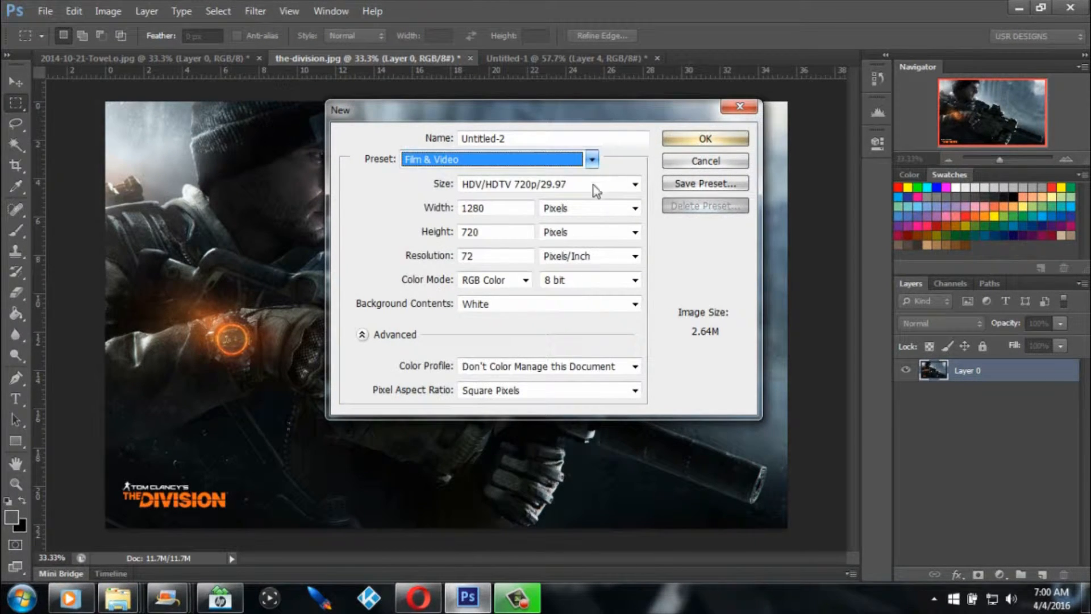
click(634, 185)
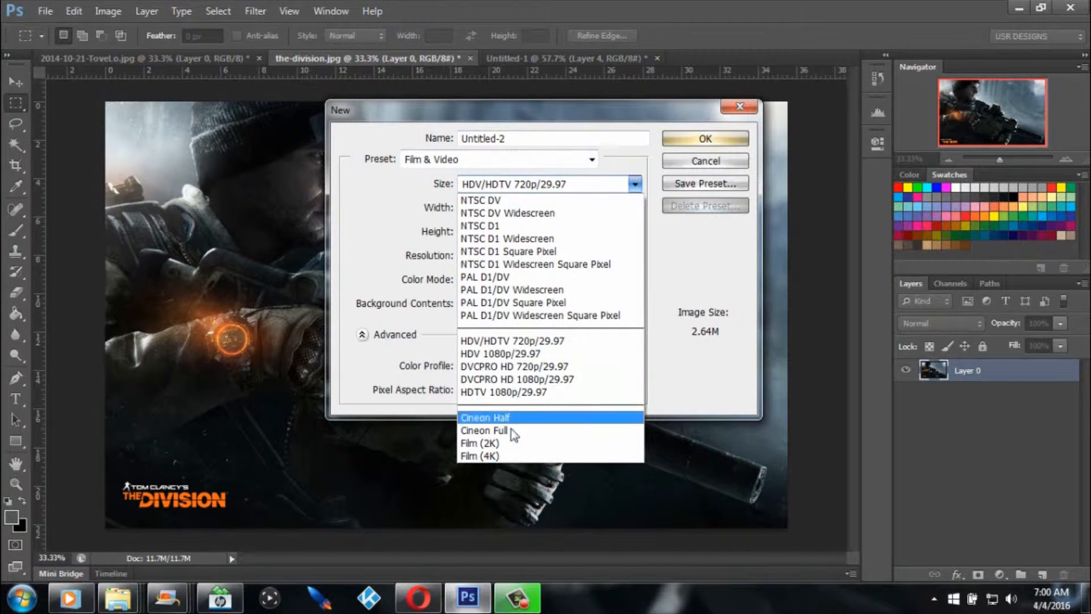
click(553, 342)
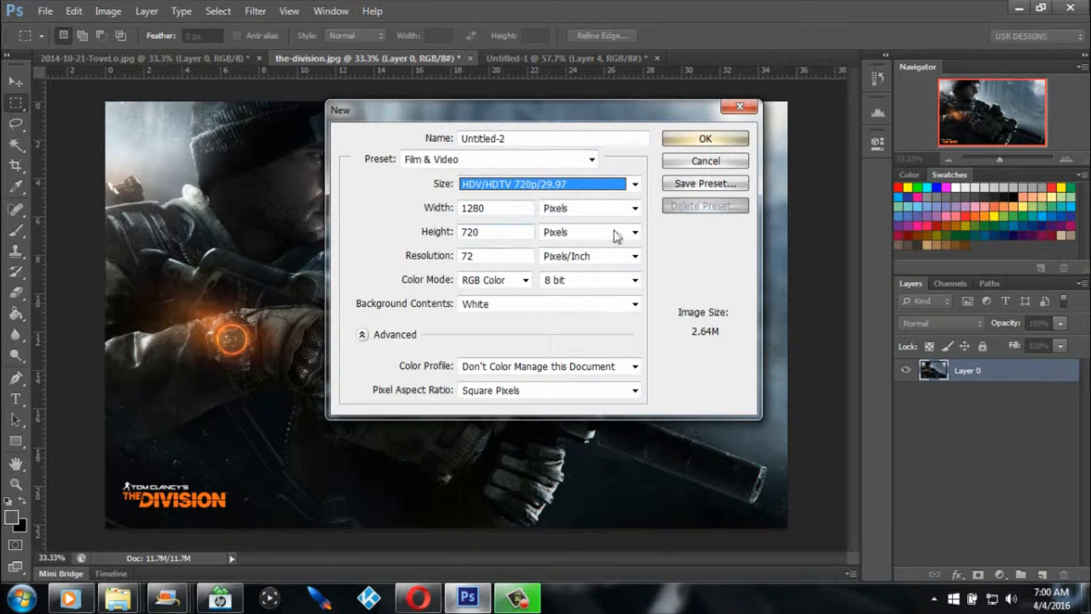
Step: Keep the resolution at 72 pixels/inch and create the new document
drag(488, 255, 449, 262)
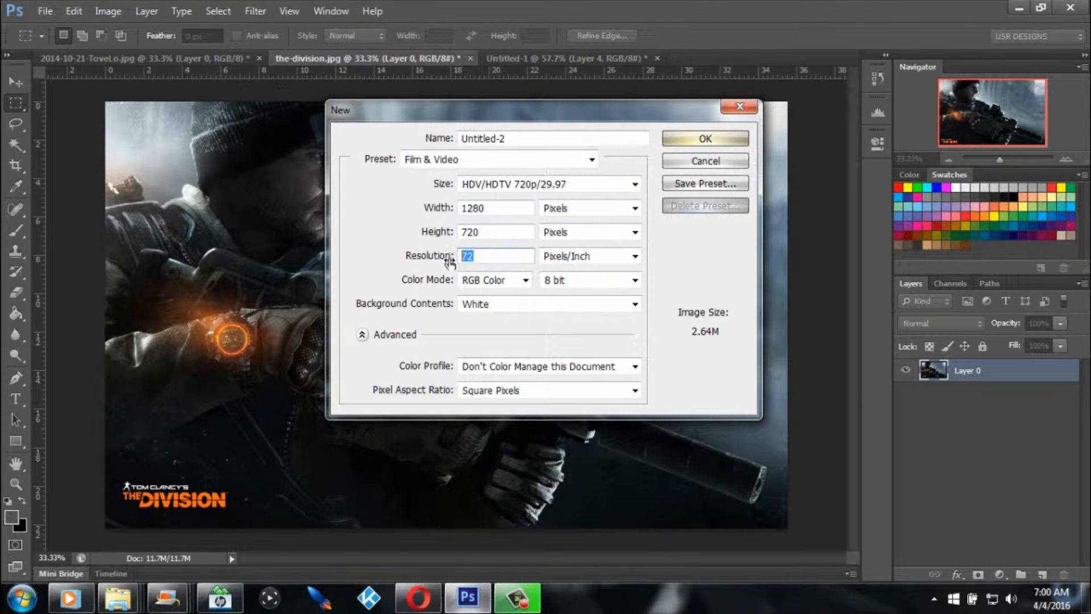
click(498, 255)
double_click(502, 256)
click(502, 252)
drag(502, 252, 408, 263)
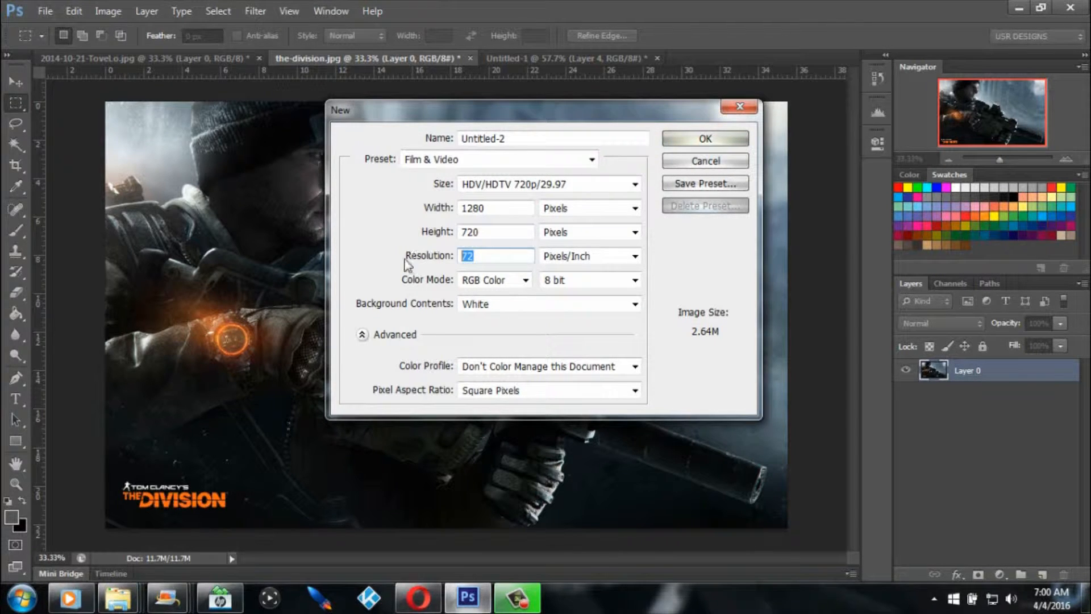
click(720, 138)
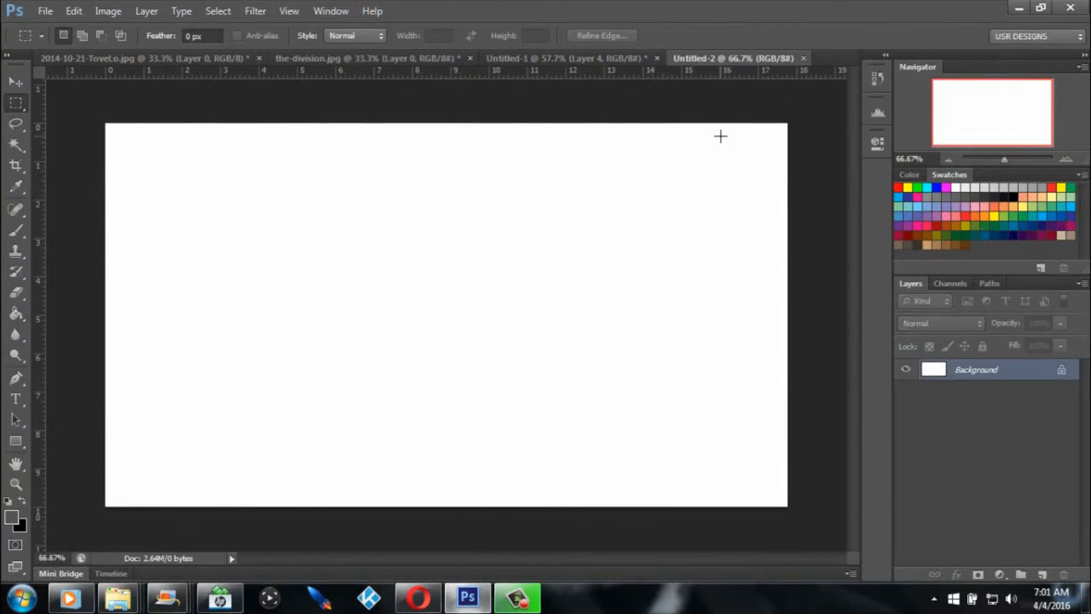
Step: Convert the locked Background into a regular layer named Layer 0 and show the guides
double_click(1007, 371)
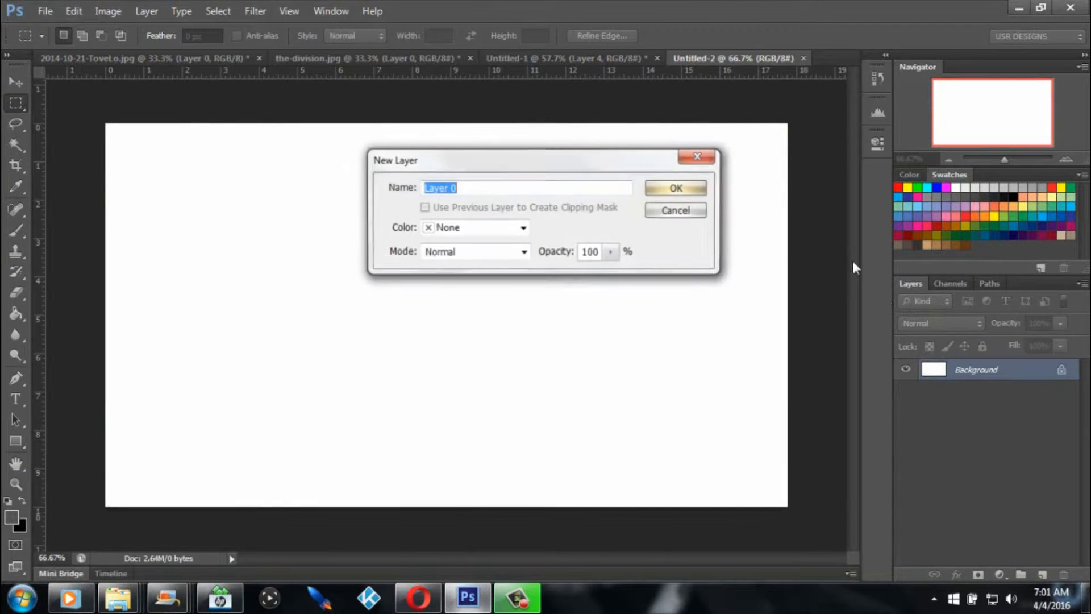
click(657, 194)
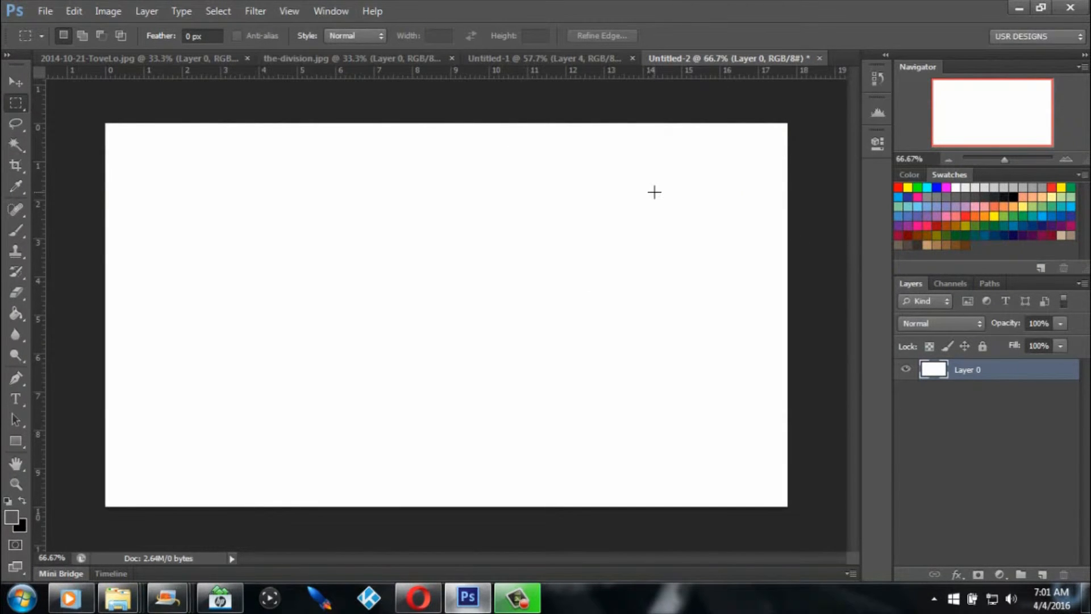
key(ctrl+h)
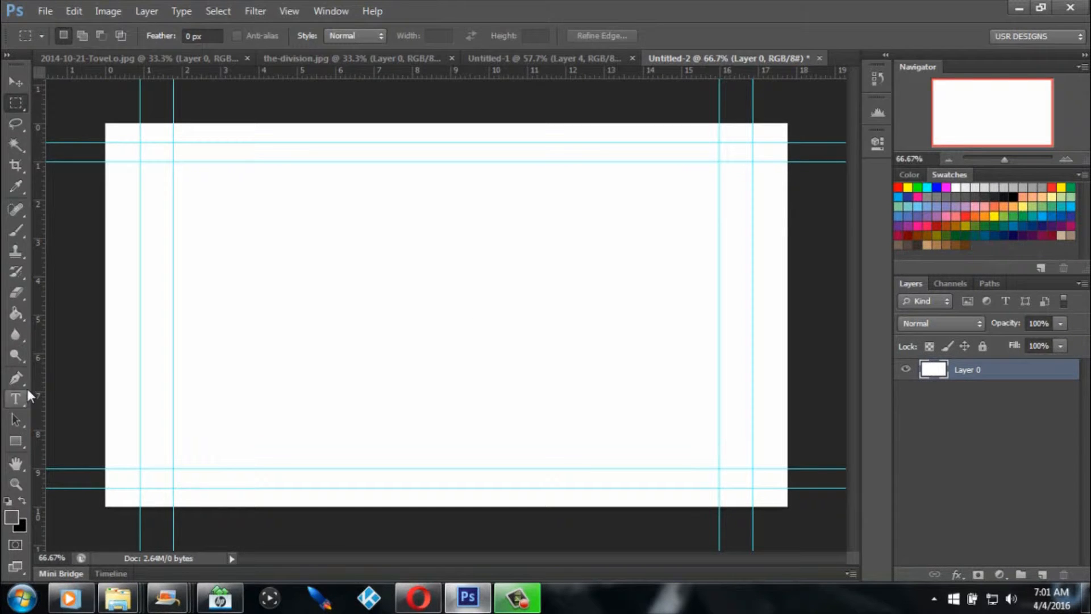
Step: Make black the foreground colour and white the background colour, and fill Layer 0 with black using the Paint Bucket
key(p)
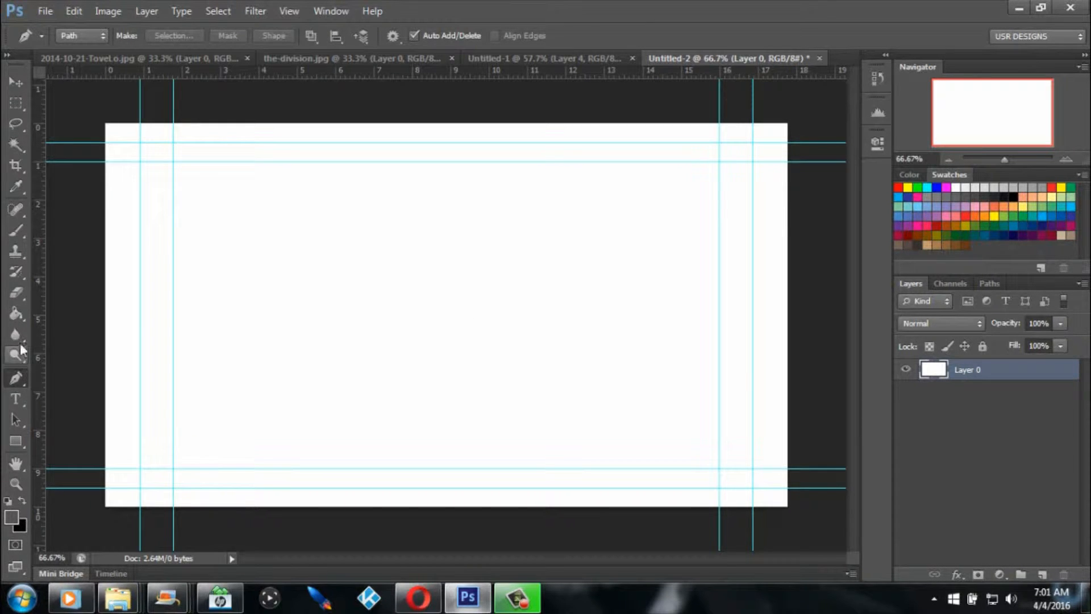
click(17, 312)
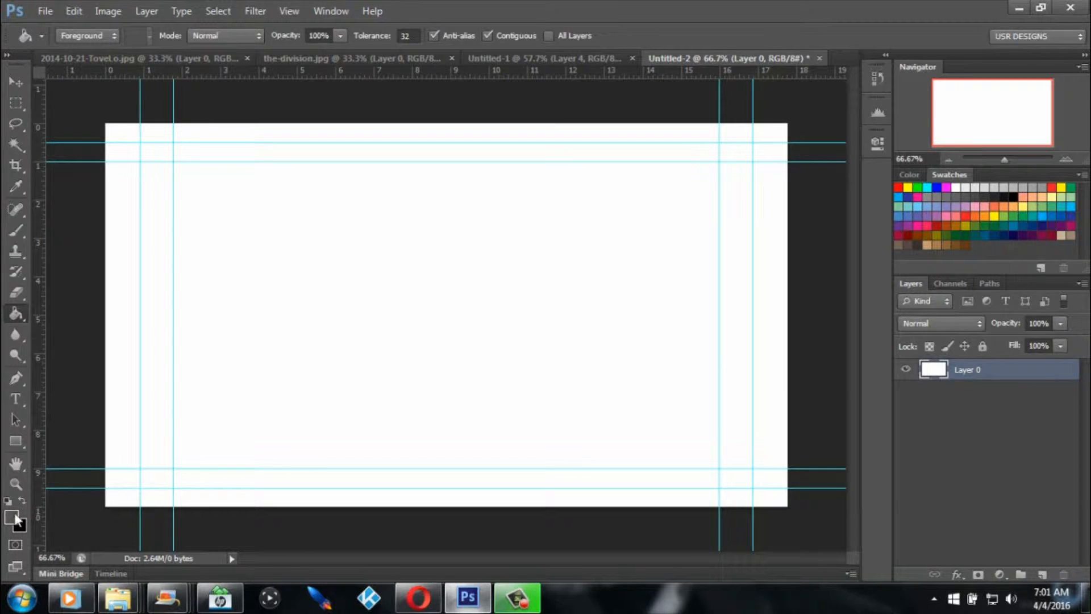
click(16, 519)
click(530, 141)
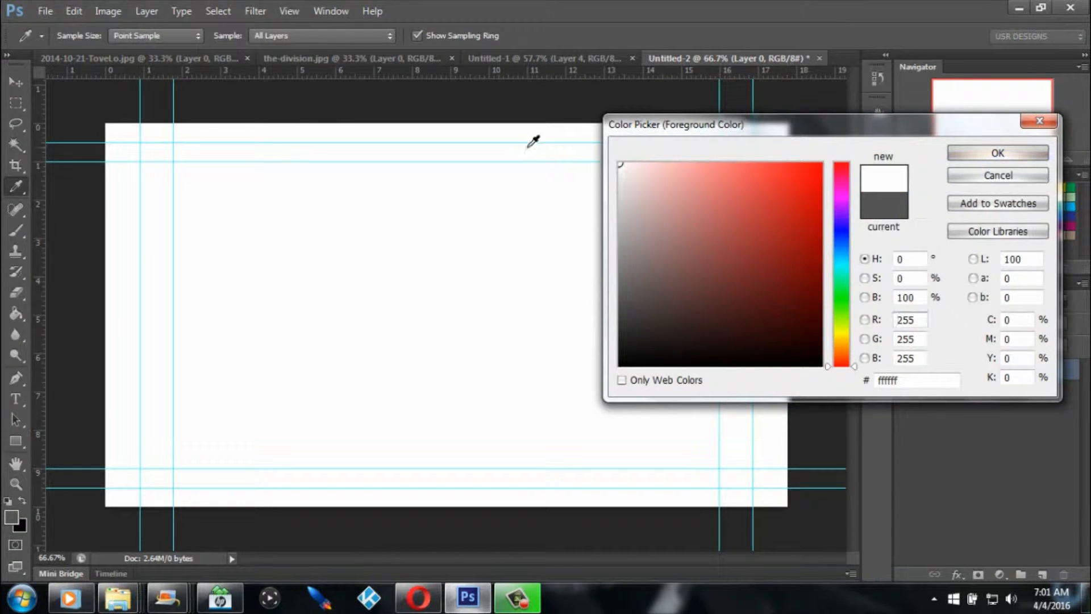
click(998, 153)
click(22, 501)
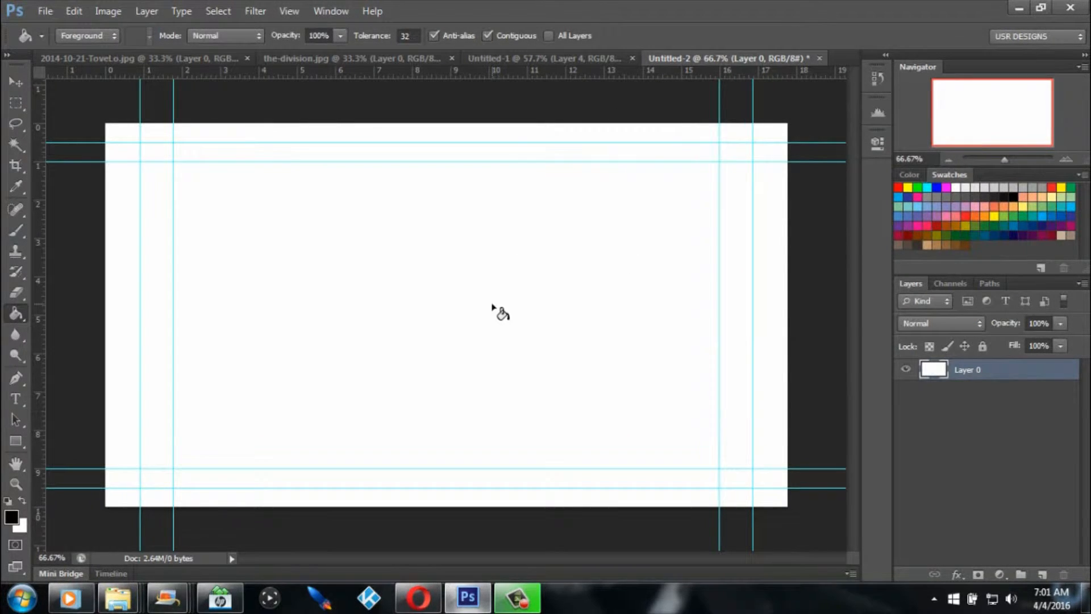
click(501, 313)
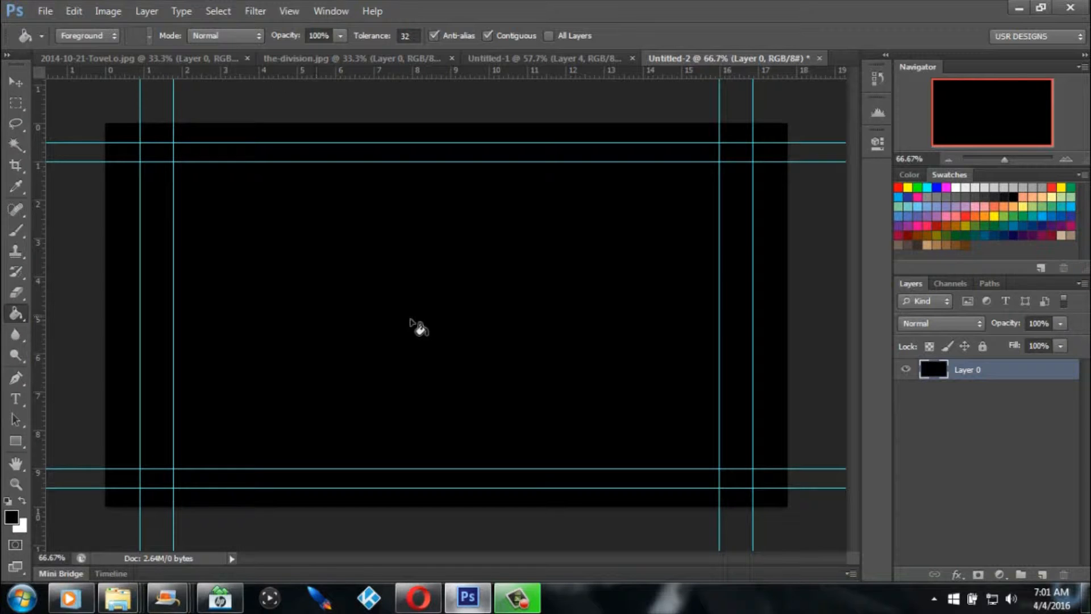
Step: Copy the portrait from 2014-10-21-ToveLo.jpg into the Untitled-2 document as a layer above the black fill
click(192, 56)
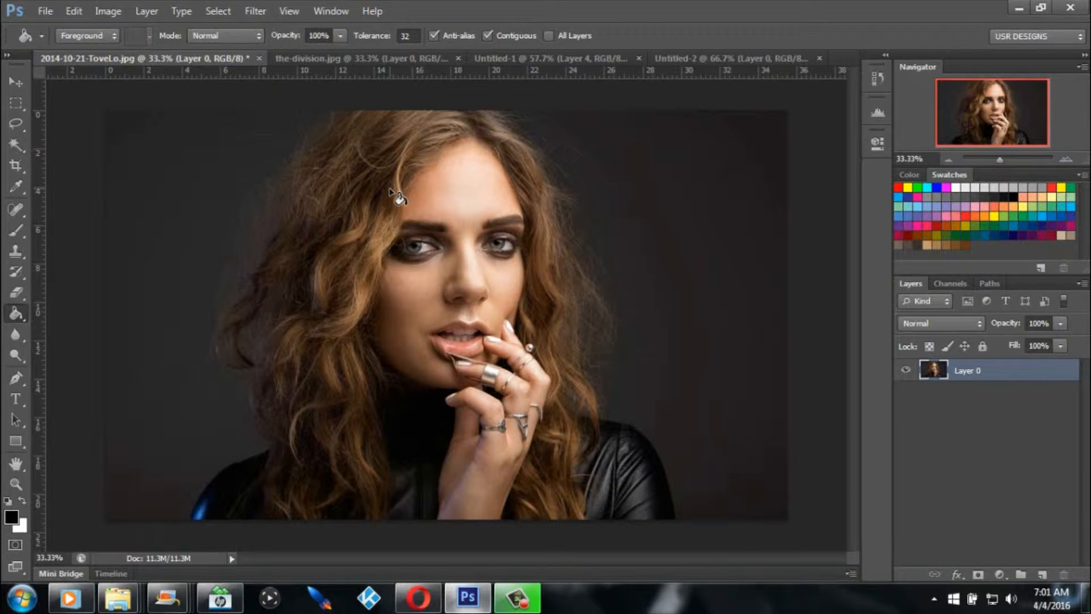
click(15, 82)
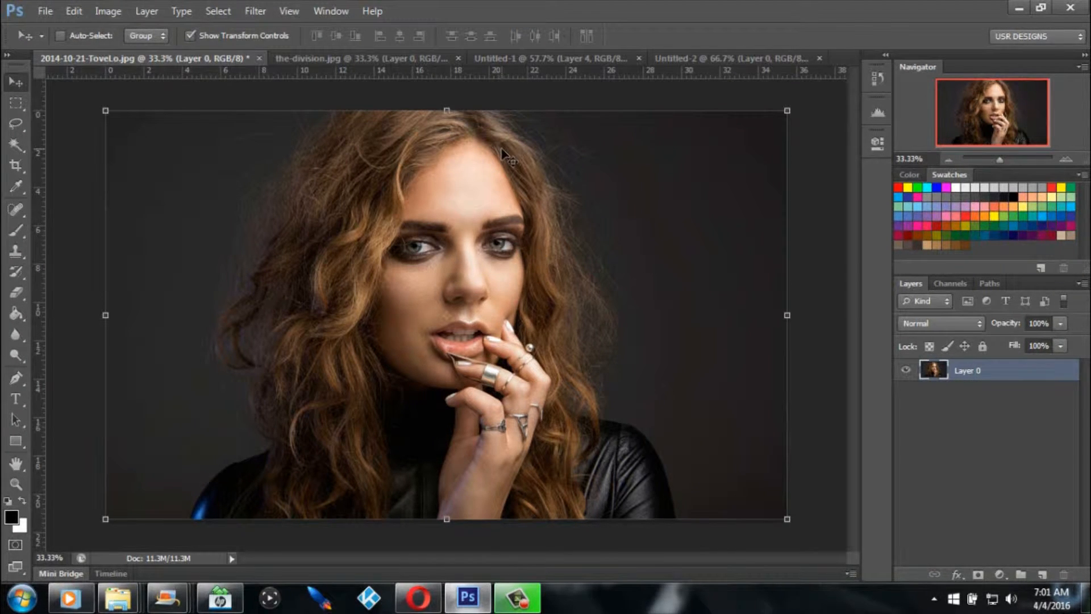
drag(419, 173, 549, 241)
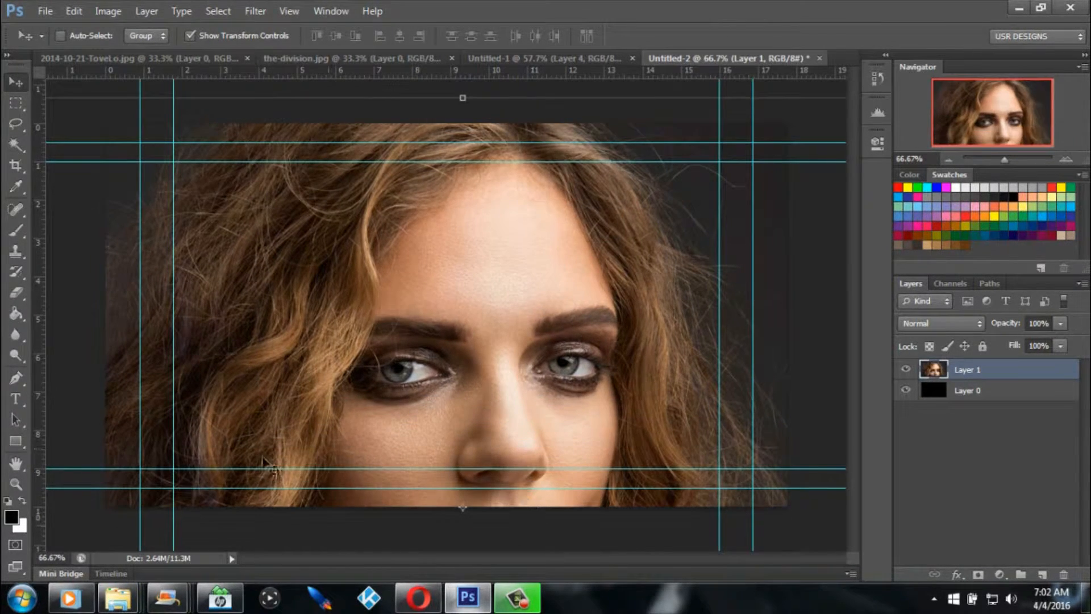
Step: Move the oversized portrait so the face sits in the left half of the canvas with the fingers at its lower edge
drag(1001, 157, 998, 159)
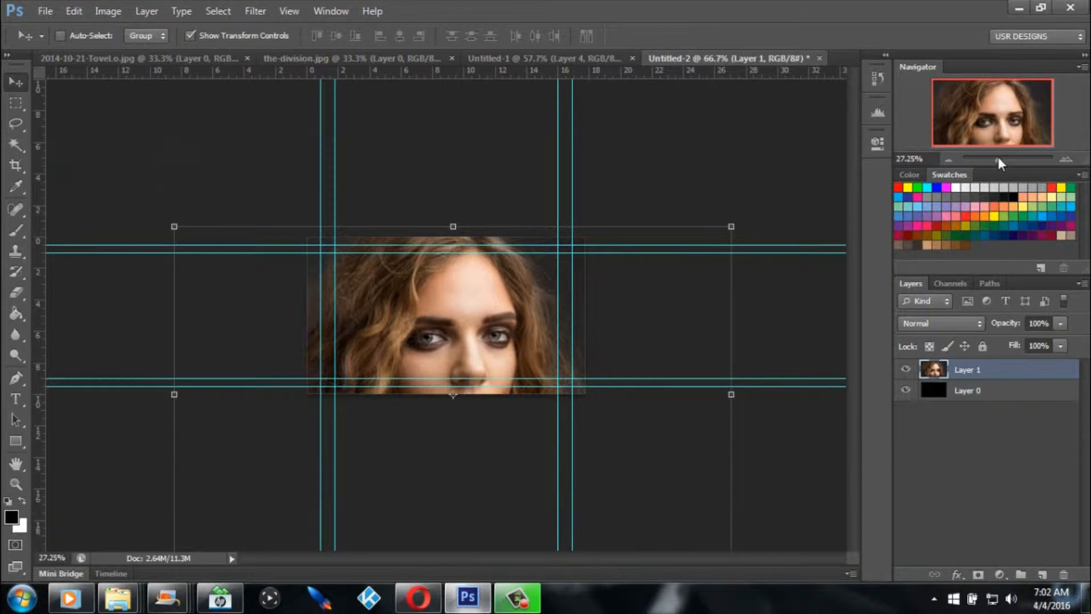
drag(455, 339, 500, 225)
drag(528, 280, 417, 360)
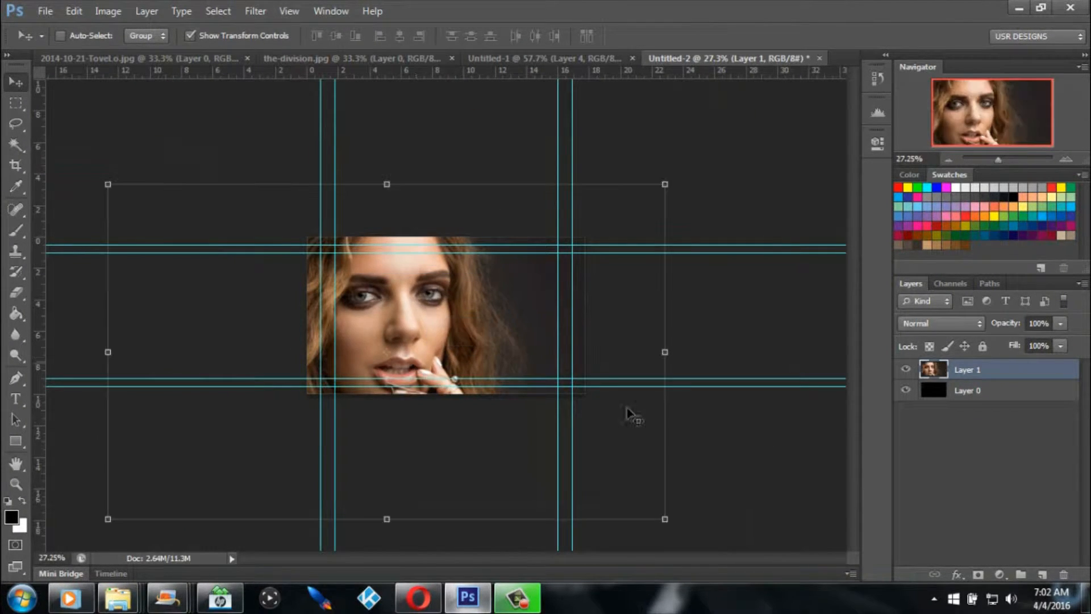
Step: Convert Layer 1 to a Smart Object, scale it proportionally to 52.15%, and place it so the portrait covers the canvas
right_click(993, 371)
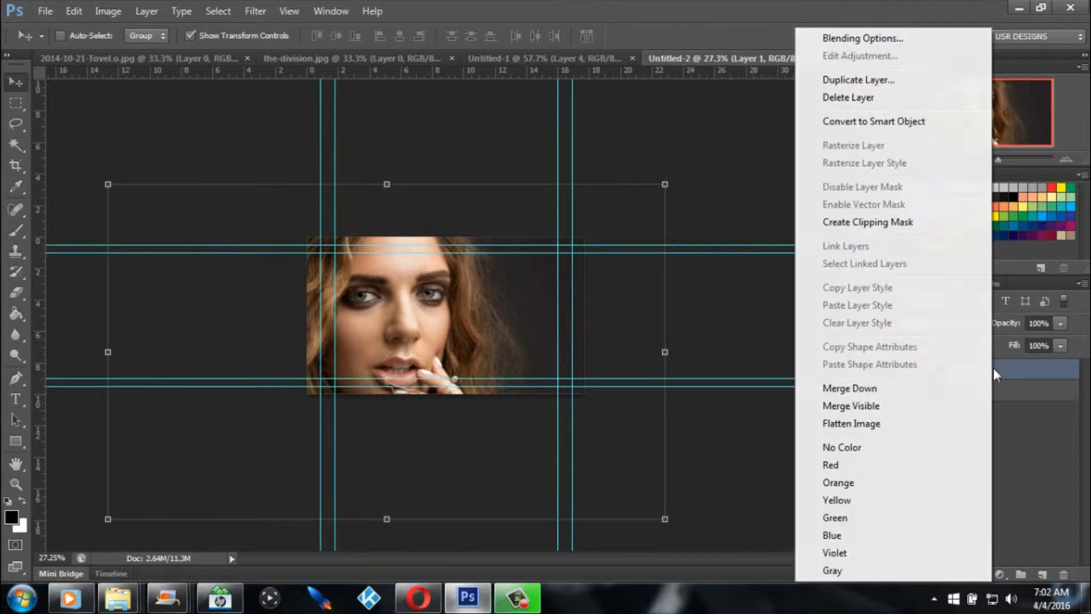
click(887, 123)
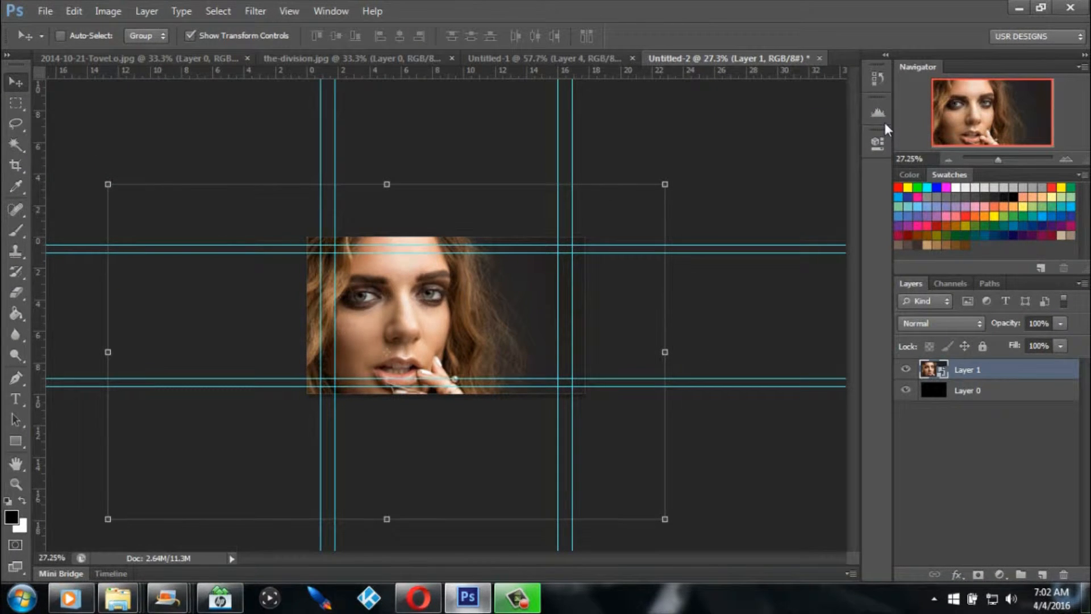
key(ctrl+t)
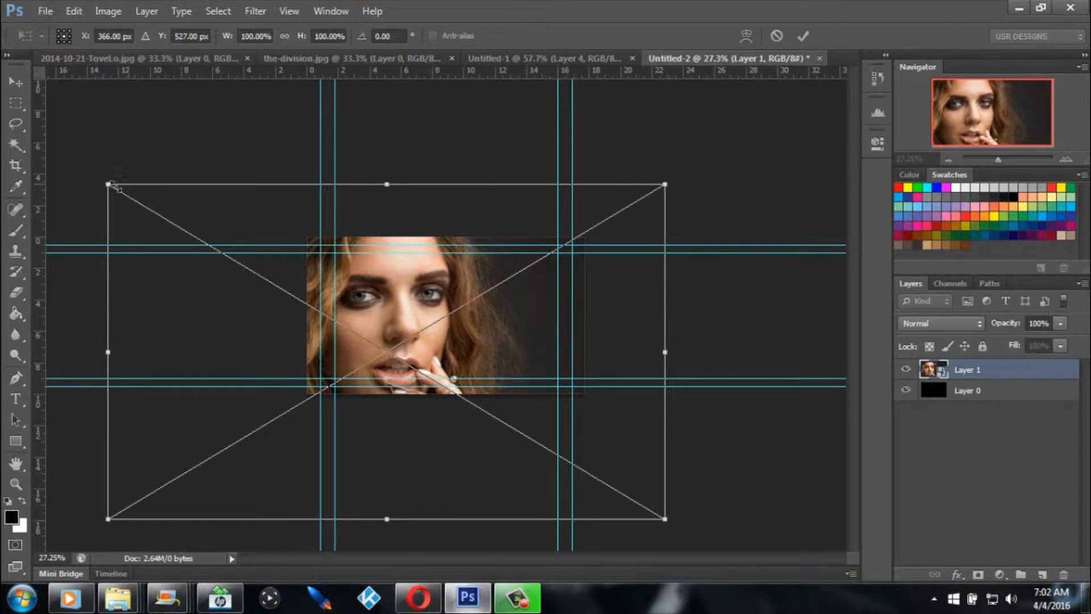
drag(108, 185, 389, 359)
drag(589, 431, 504, 304)
drag(585, 391, 597, 403)
drag(534, 293, 533, 302)
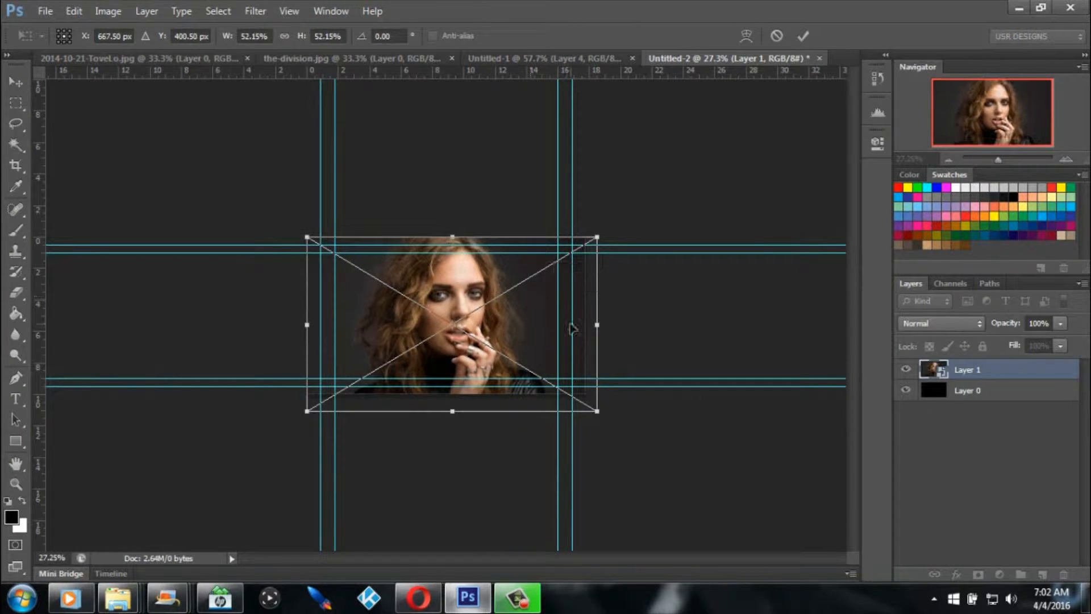
click(15, 81)
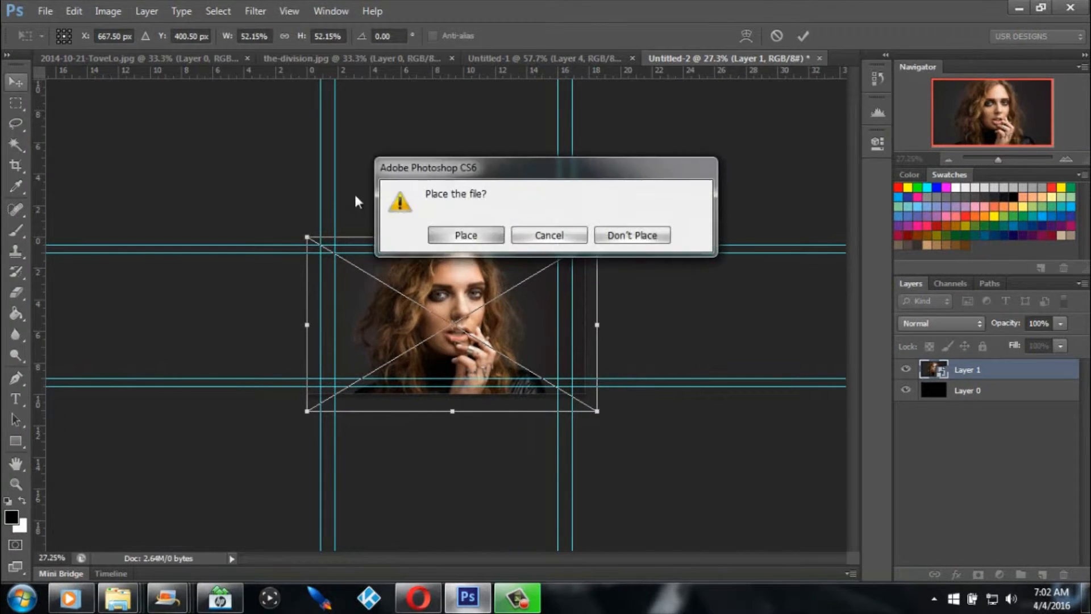
click(452, 234)
Step: Add a vertical and a horizontal guide through the centre of Layer 0, hiding the portrait while placing the horizontal one
drag(1000, 159, 1004, 162)
click(995, 392)
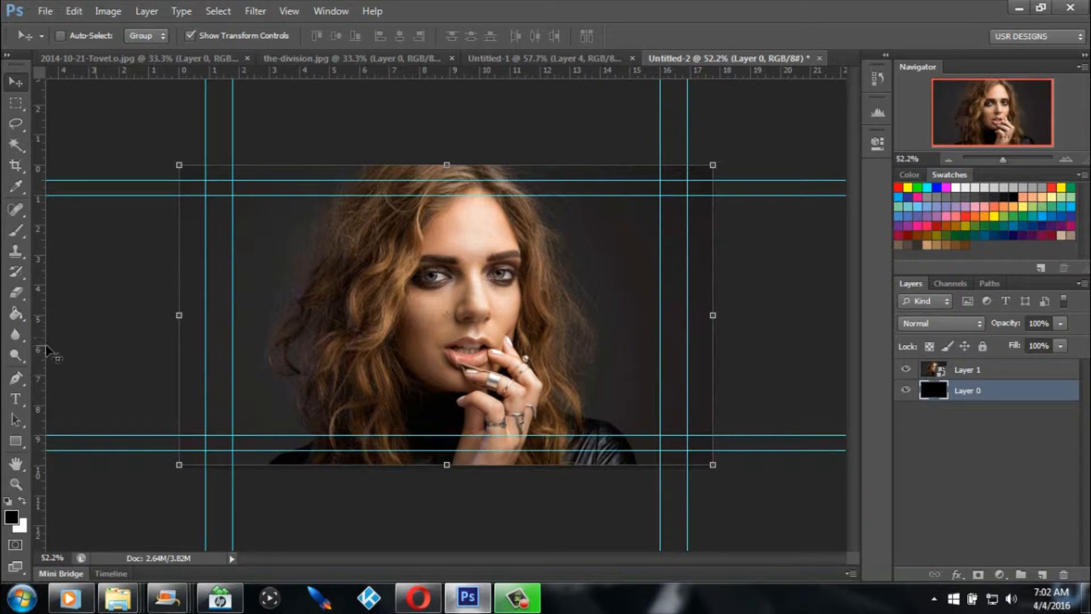
drag(36, 348, 447, 353)
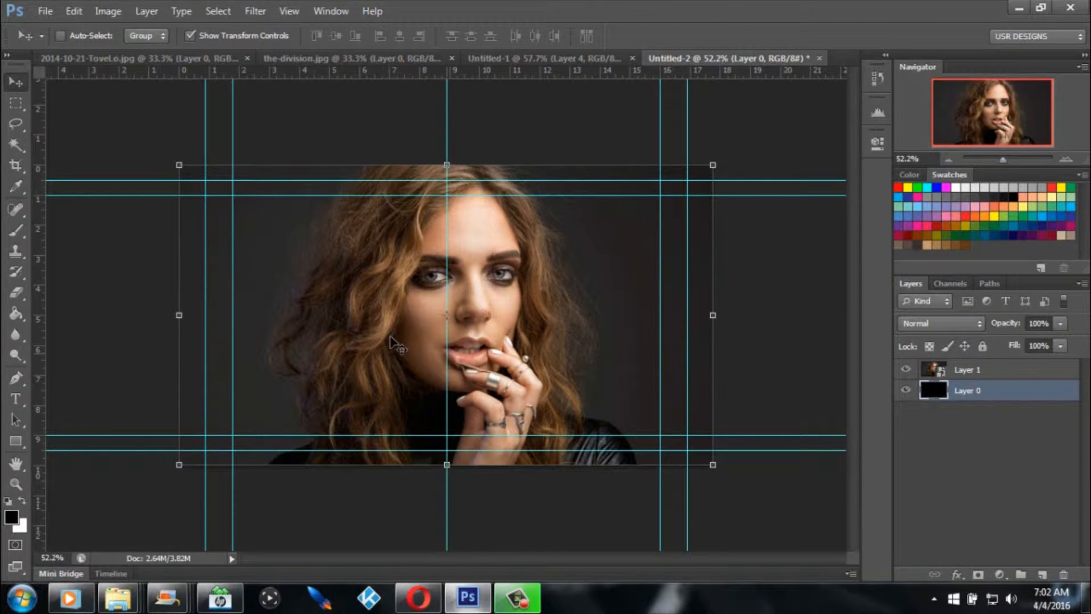
click(906, 370)
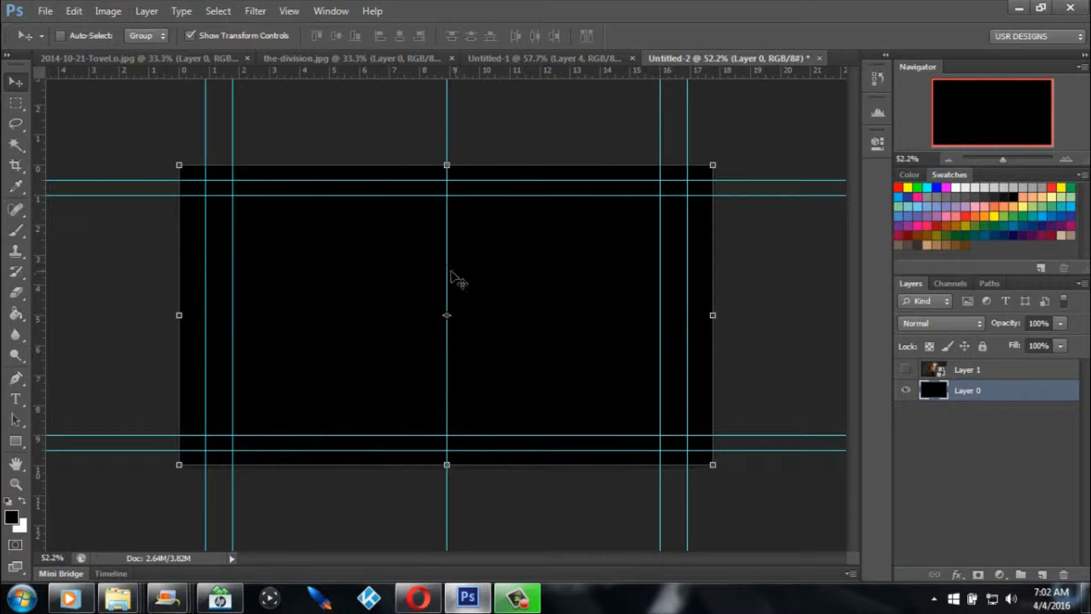
mouse_move(447, 272)
mouse_down()
mouse_move(421, 275)
mouse_move(447, 290)
mouse_up()
drag(540, 70, 551, 315)
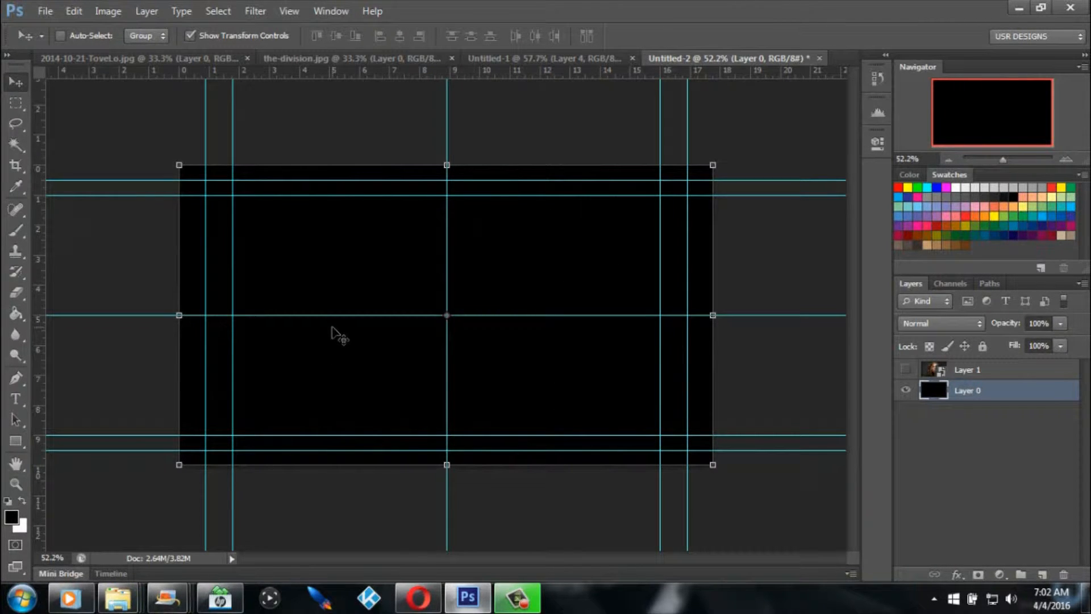
click(905, 370)
Step: Move the portrait on Layer 1 so it is centred horizontally on the vertical guide and still covers the whole canvas
click(1005, 370)
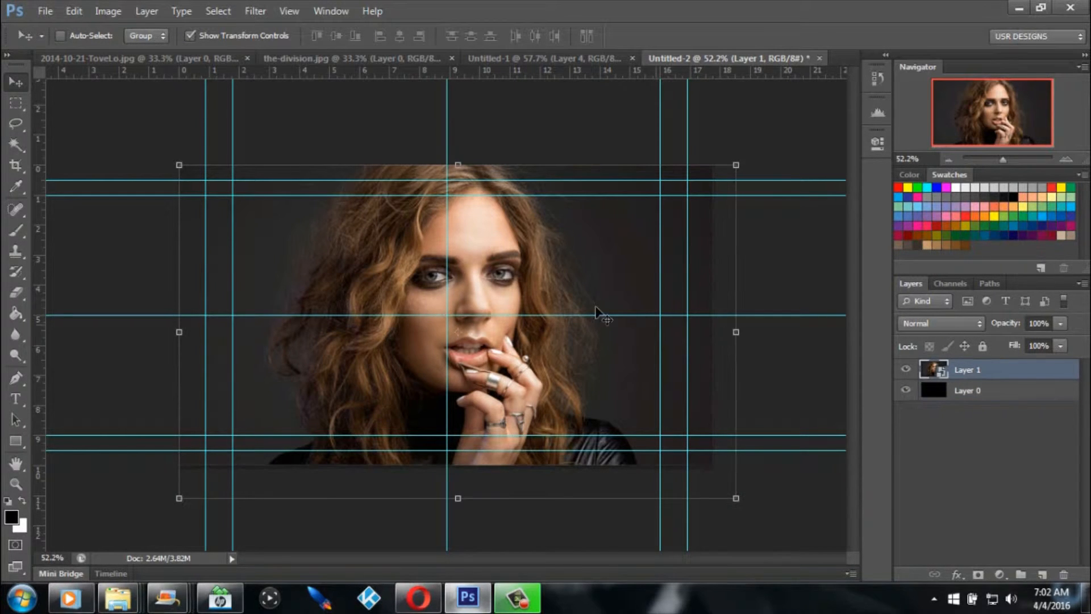
mouse_move(626, 261)
mouse_down()
mouse_move(613, 243)
mouse_move(616, 277)
mouse_up()
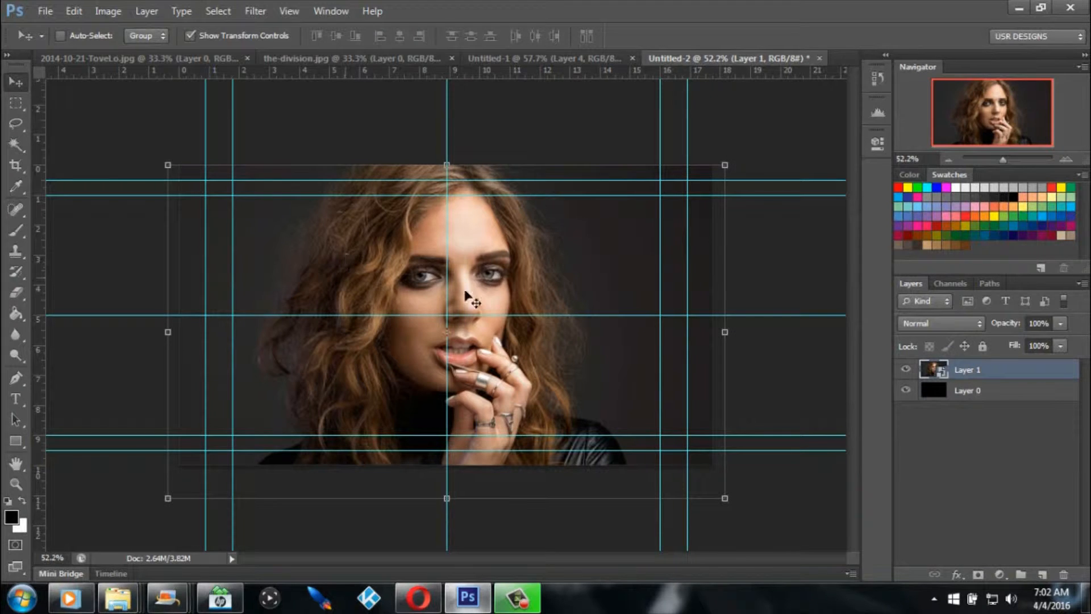
drag(493, 282, 494, 265)
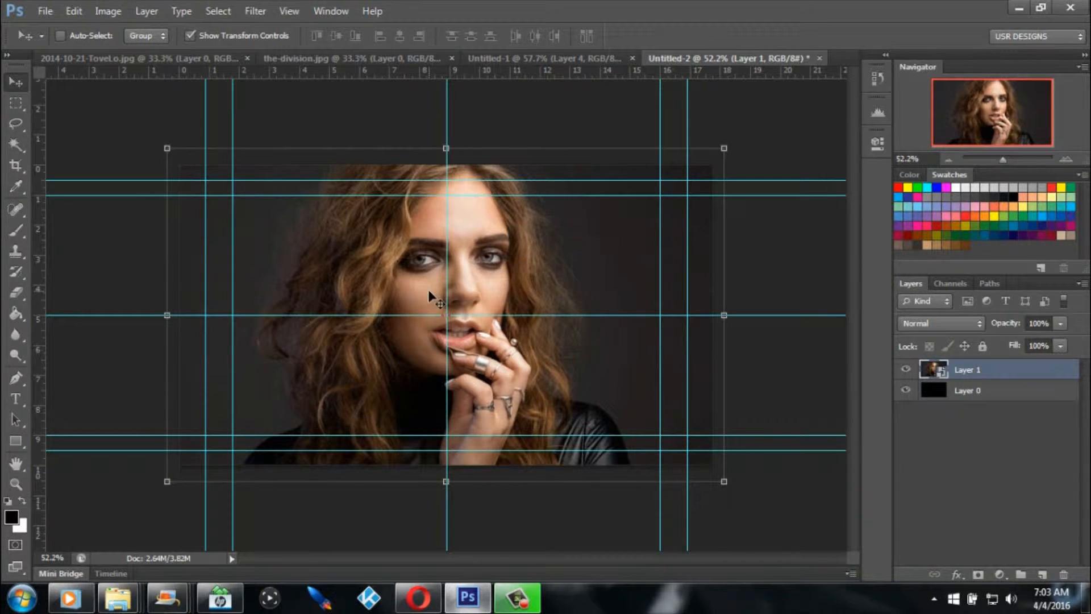
drag(554, 287, 644, 292)
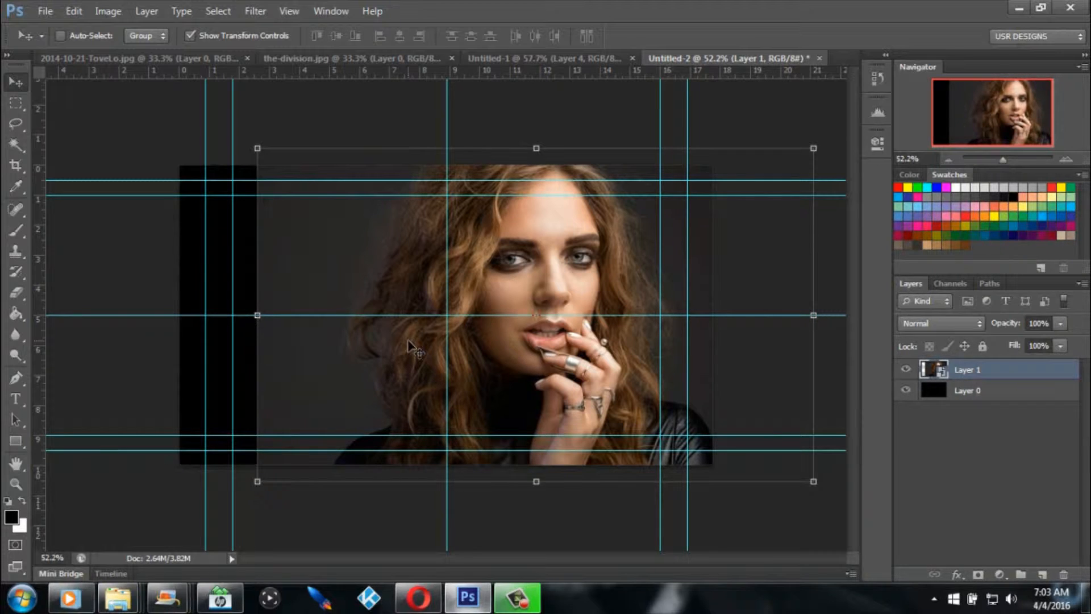
drag(619, 251, 544, 275)
drag(560, 231, 561, 263)
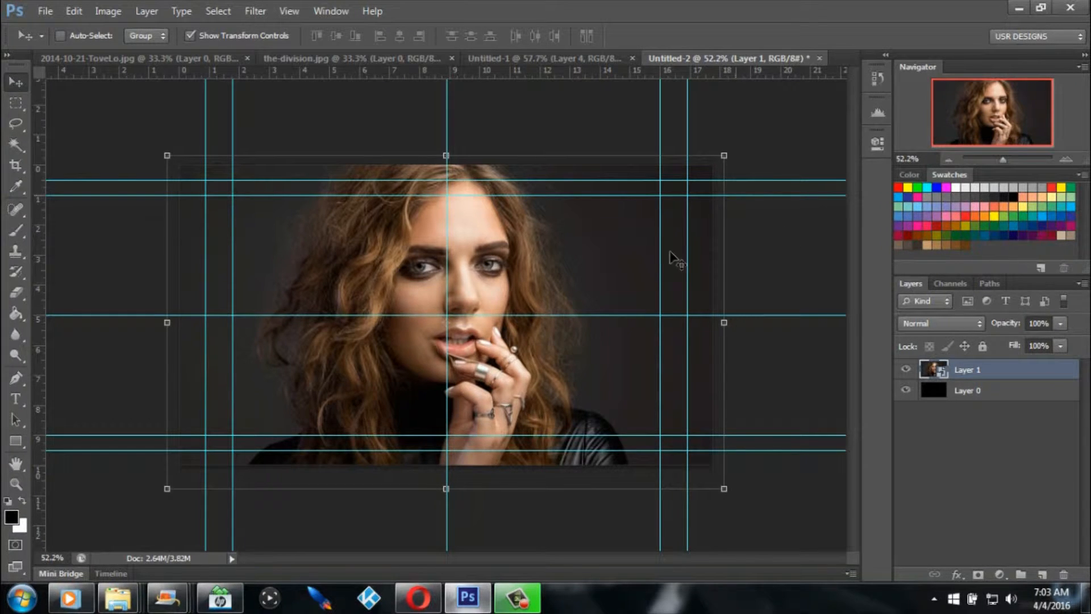
Step: Rasterize Layer 1 and crop it to the canvas bounds with Delete Cropped Pixels enabled
right_click(1029, 379)
click(893, 183)
click(13, 166)
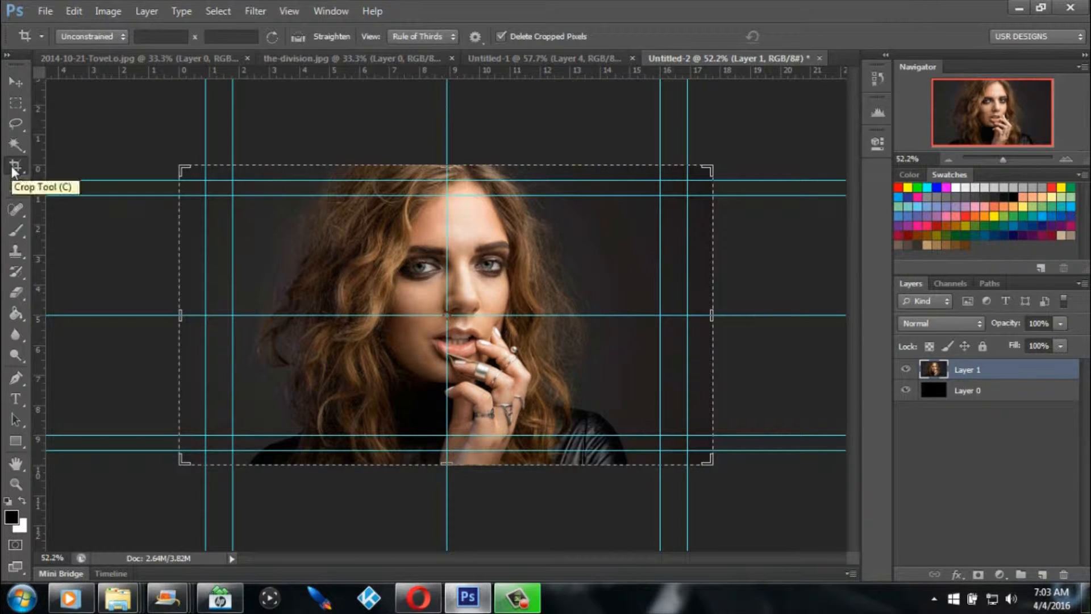
key(Return)
key(Return)
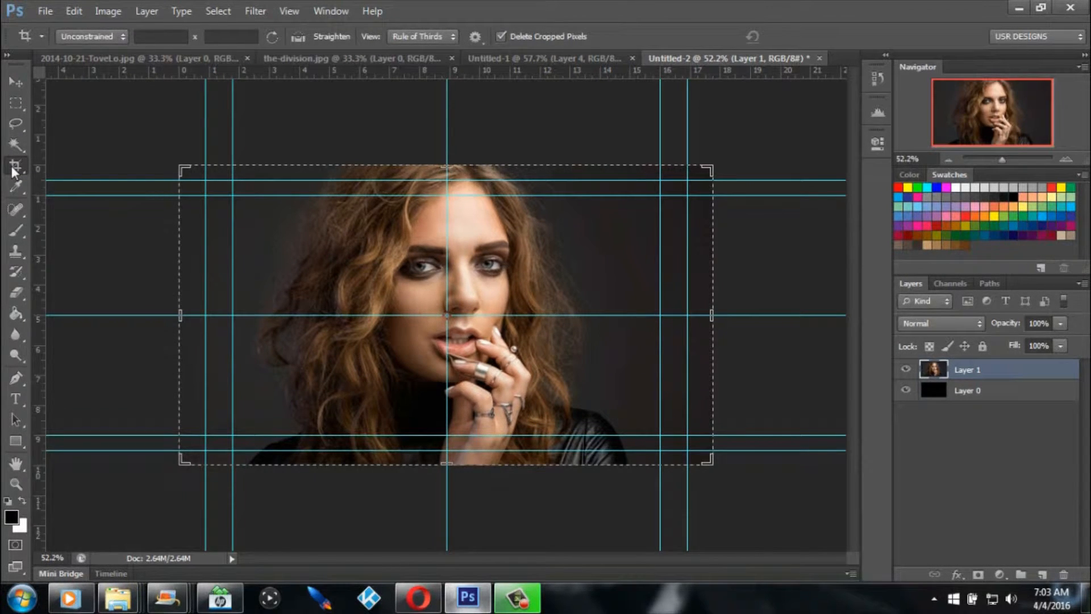
Step: Move the cropped portrait up and to the right as a test, and undo the move
click(17, 121)
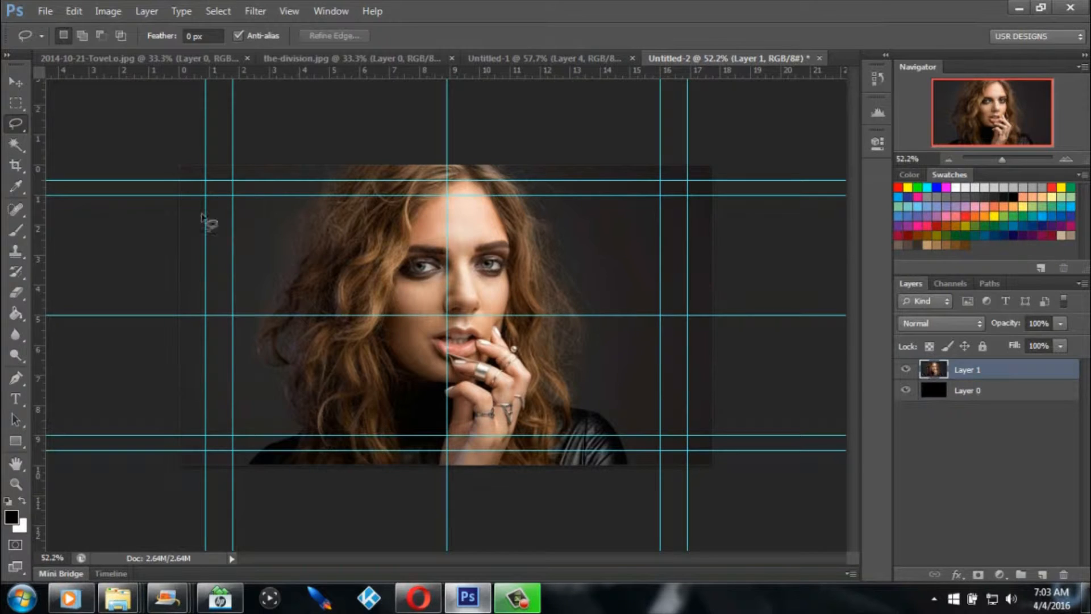
click(15, 82)
drag(630, 282, 683, 232)
click(70, 11)
click(124, 23)
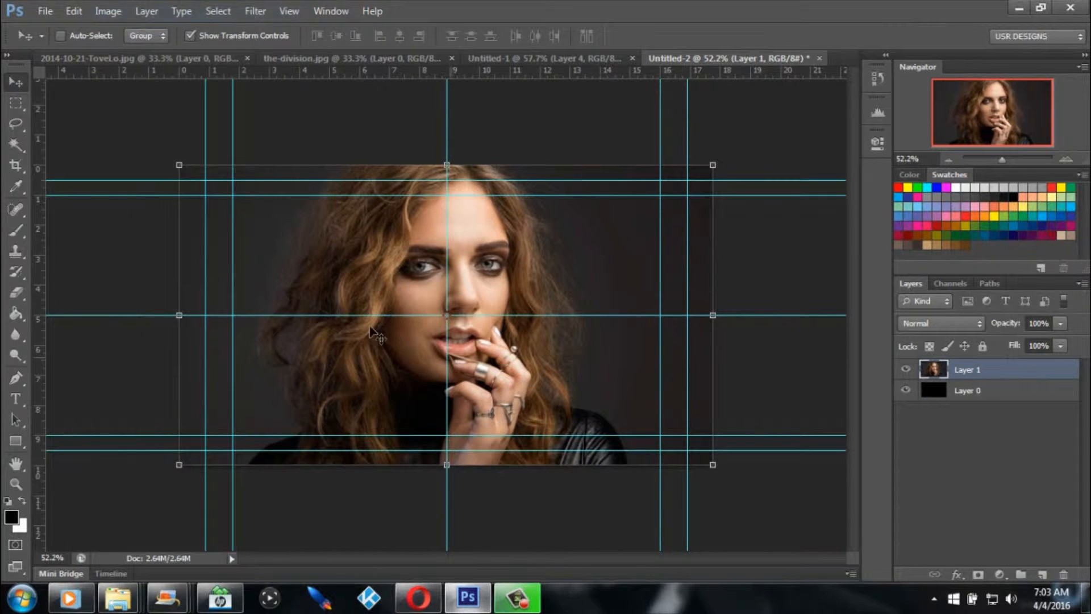
Step: Switch to the Rectangular Marquee tool and hide all guides over the portrait
click(17, 107)
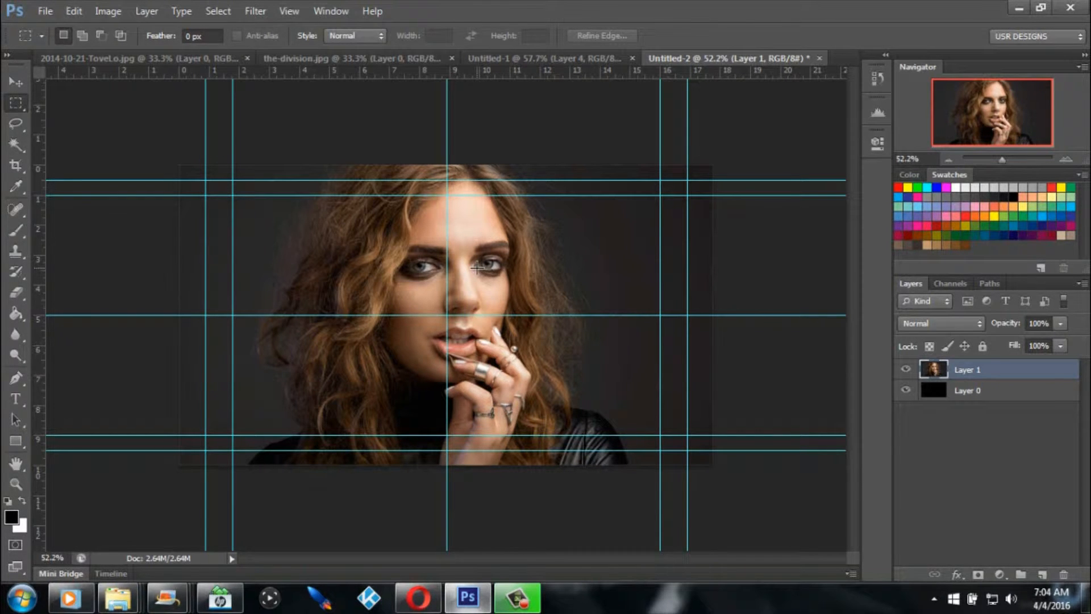
key(ctrl+semicolon)
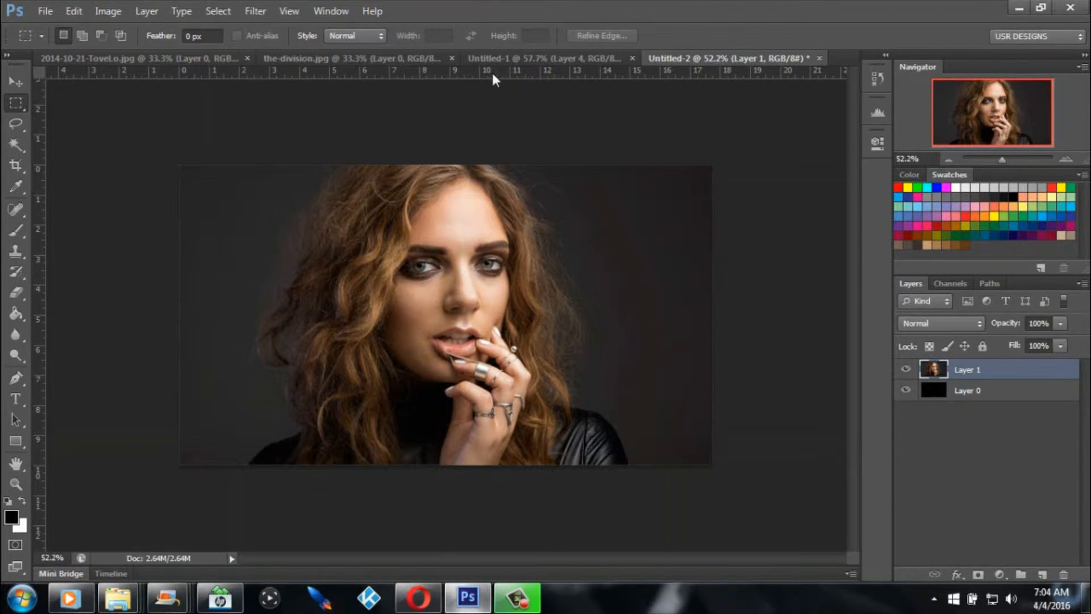
Step: In the Untitled-1 document, hide Layer 4 and show Layer 1 to view the finished portrait thumbnail
click(515, 56)
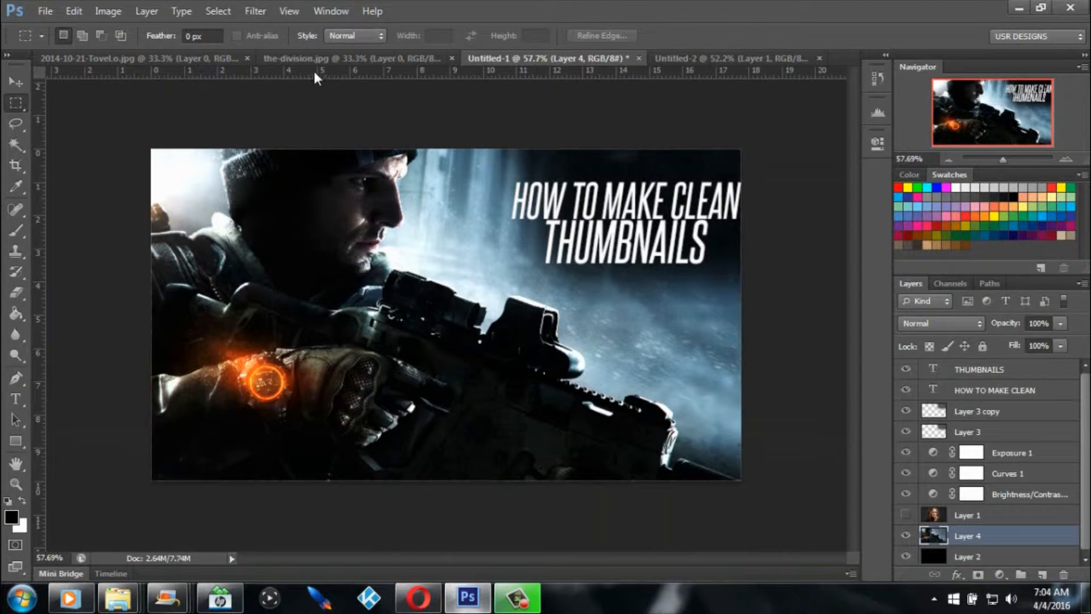
click(906, 535)
click(906, 515)
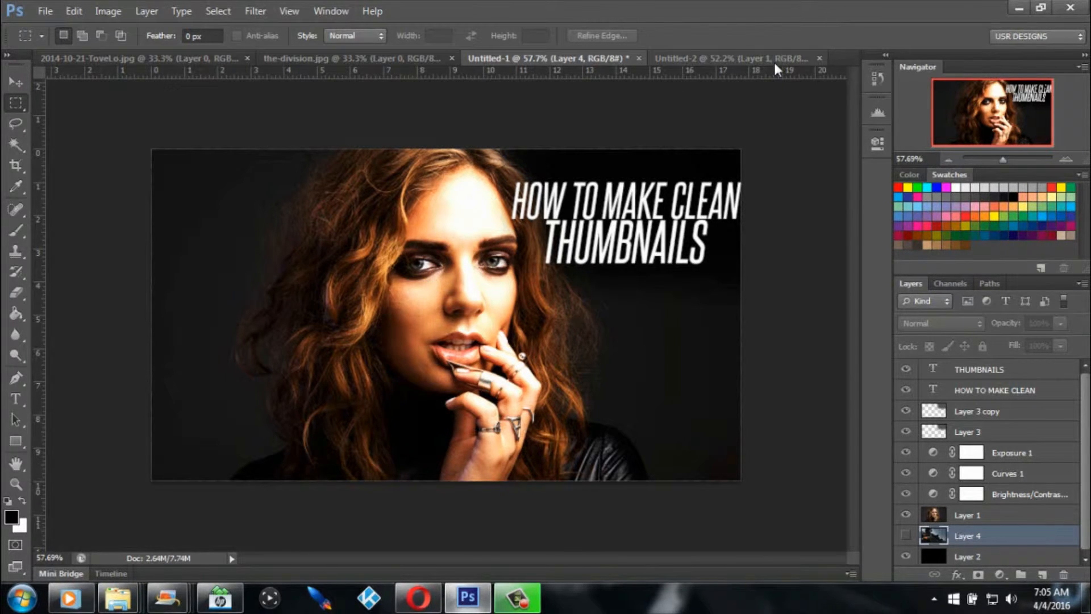
Step: Back in Untitled-2, add a Brightness/Contrast adjustment layer with Brightness 14 and Contrast 31, and compare the portrait with and without it
click(758, 57)
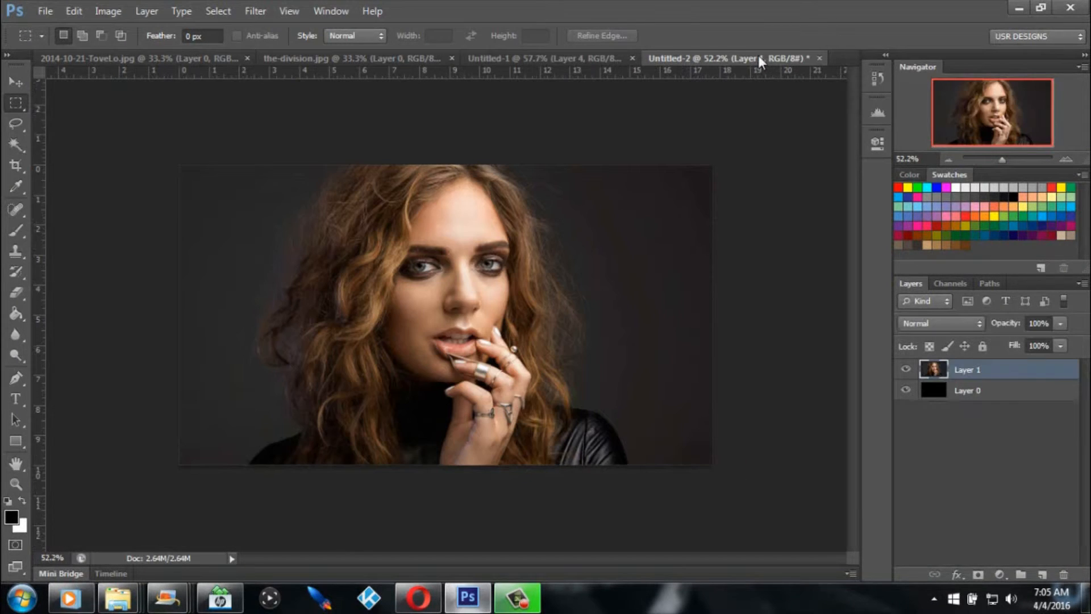
click(999, 574)
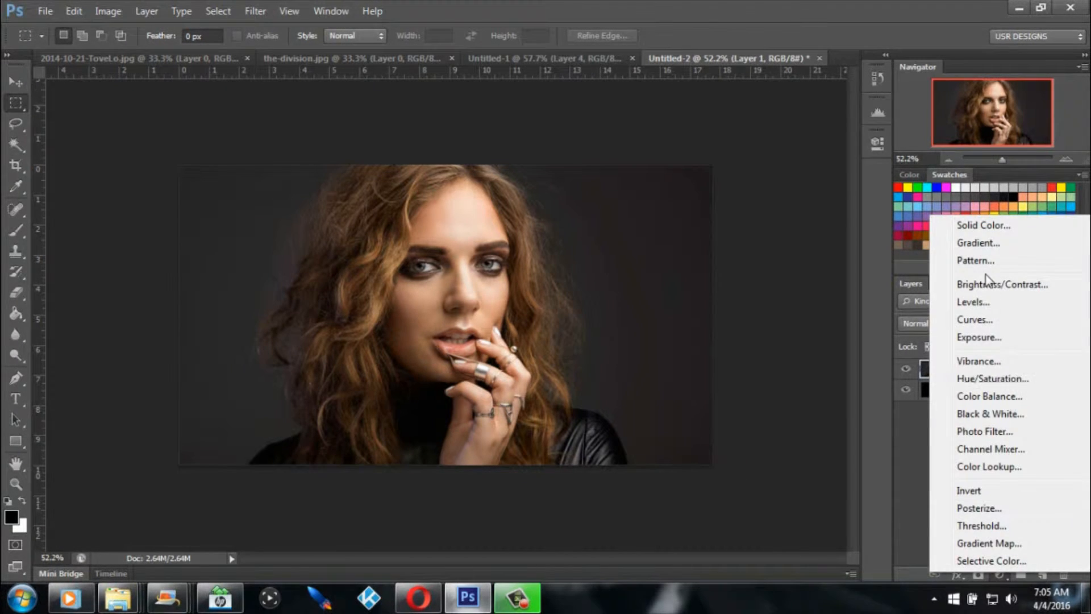
click(987, 284)
click(758, 222)
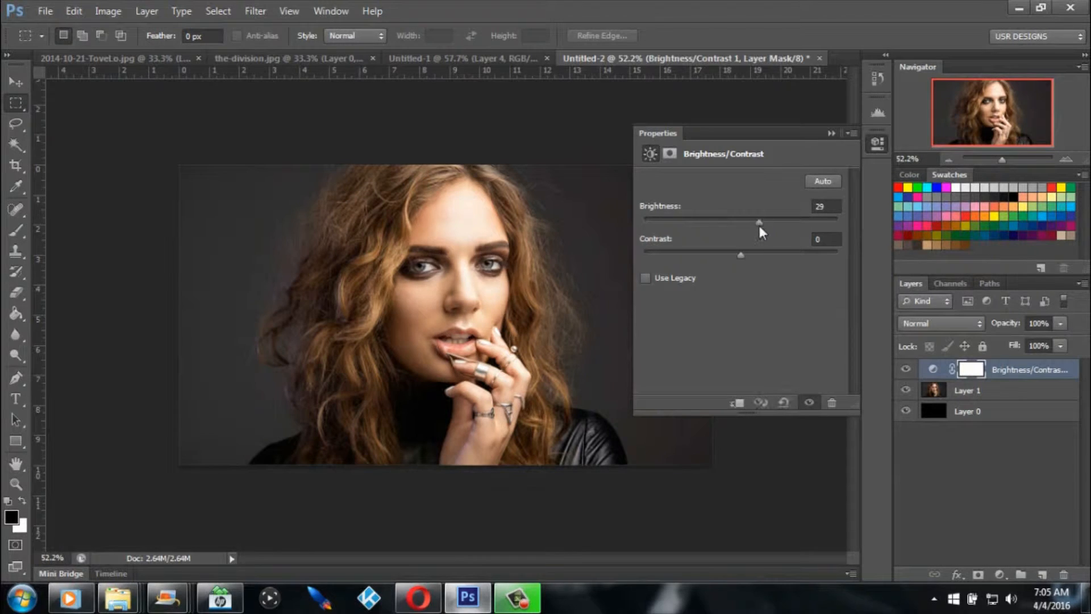
drag(745, 260, 749, 226)
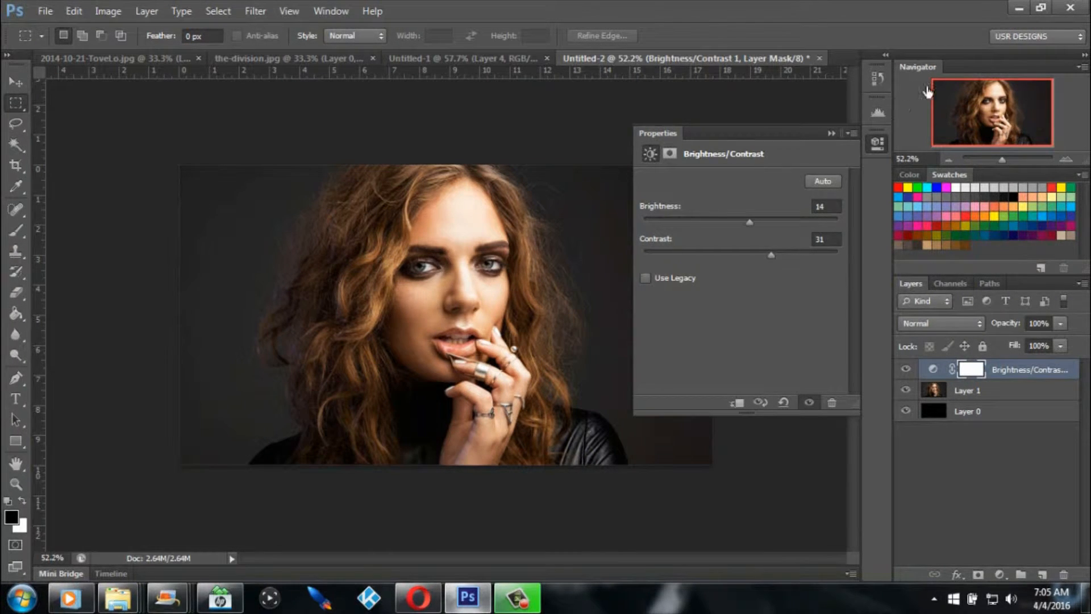
click(834, 131)
click(905, 370)
click(905, 370)
click(905, 370)
click(905, 370)
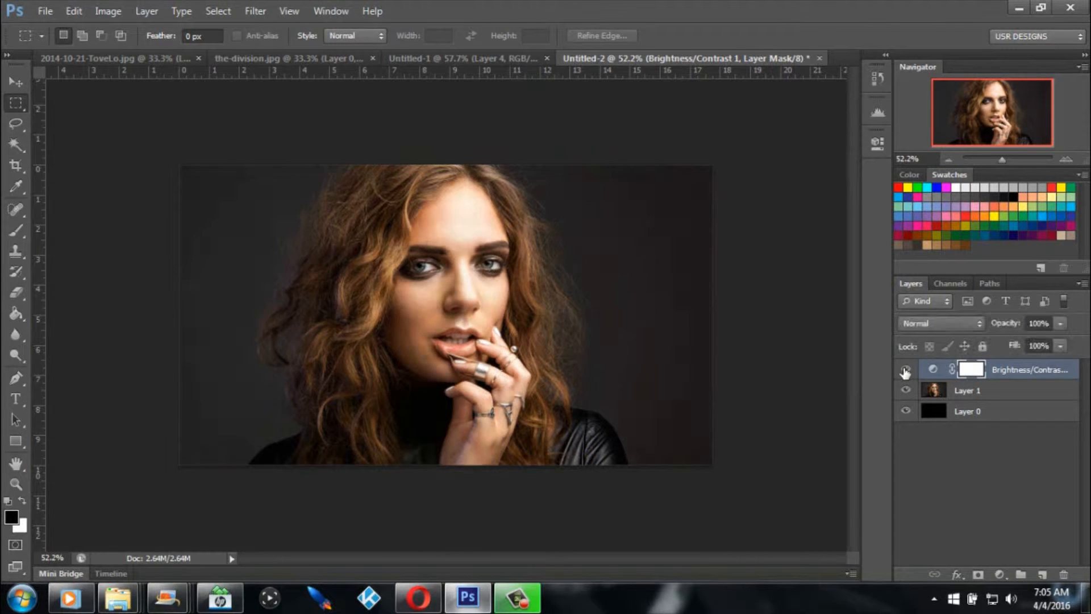
Step: Add a Curves adjustment layer above Brightness/Contrast using the Linear Contrast (RGB) preset
click(999, 575)
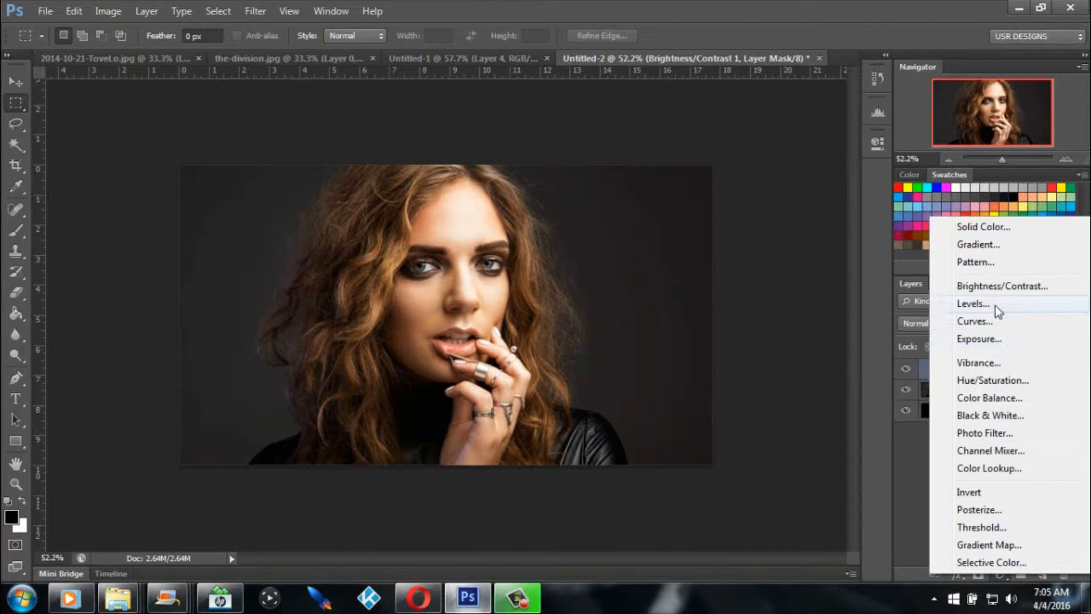
click(986, 322)
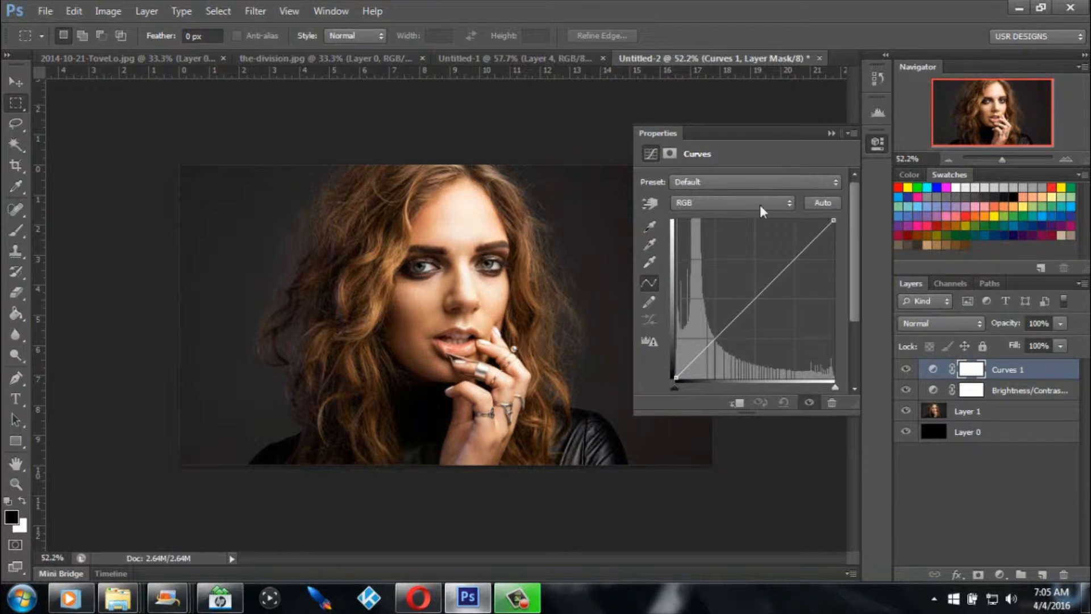
click(797, 179)
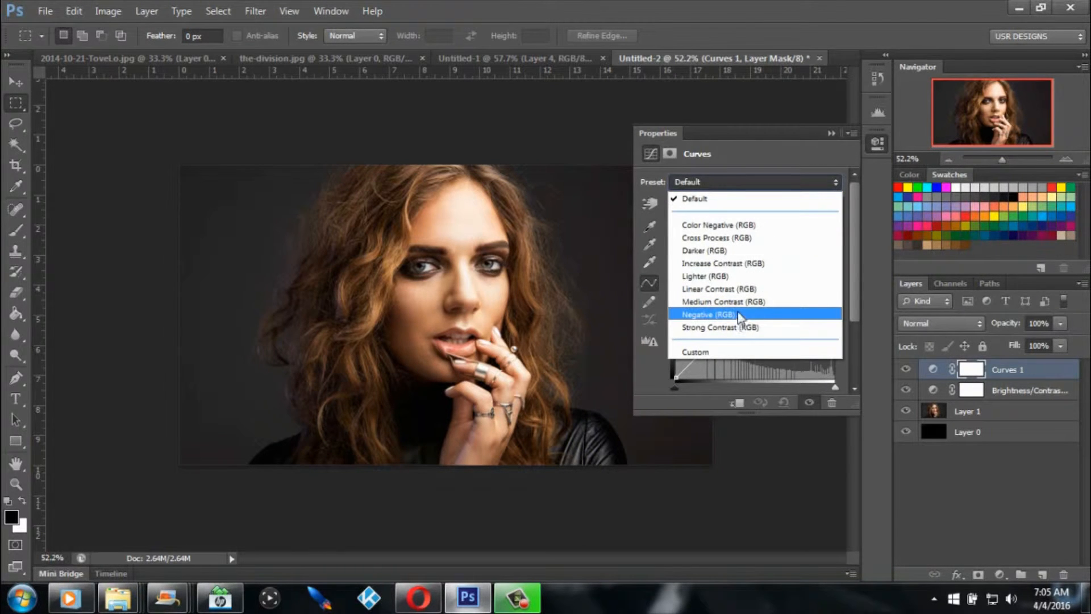
click(748, 295)
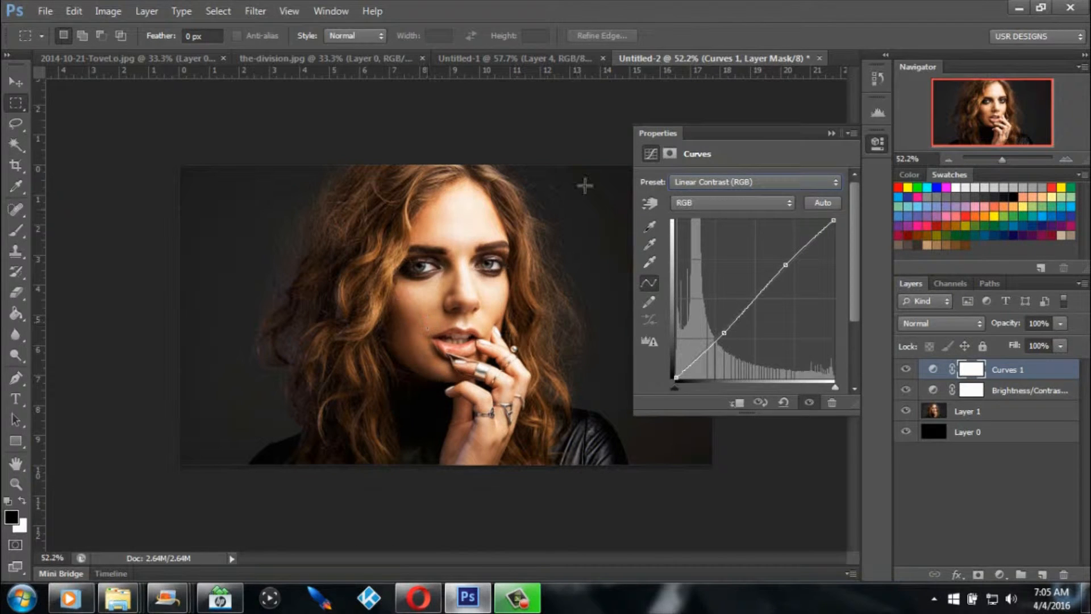
click(830, 134)
Step: Add an Exposure adjustment layer above Curves with Exposure +0.28 and Gamma Correction 0.94
click(999, 575)
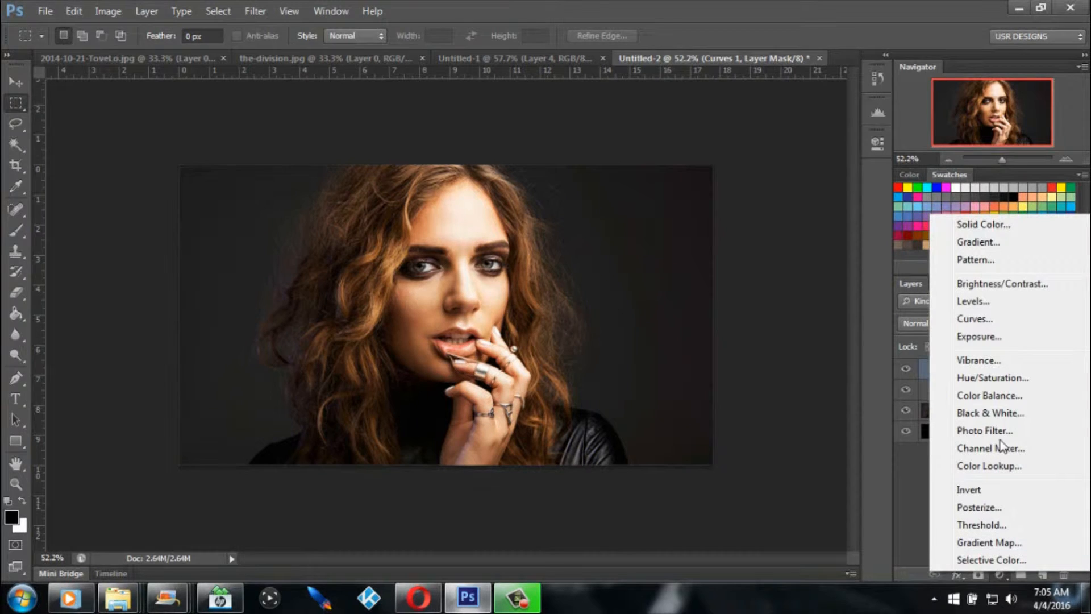
click(999, 339)
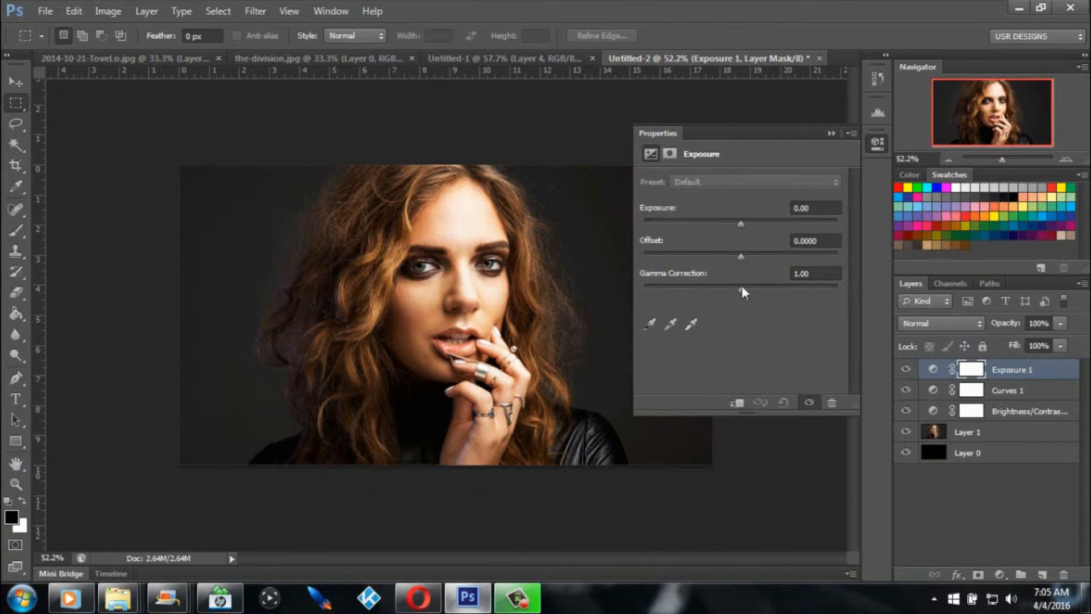
drag(744, 288, 746, 291)
click(748, 225)
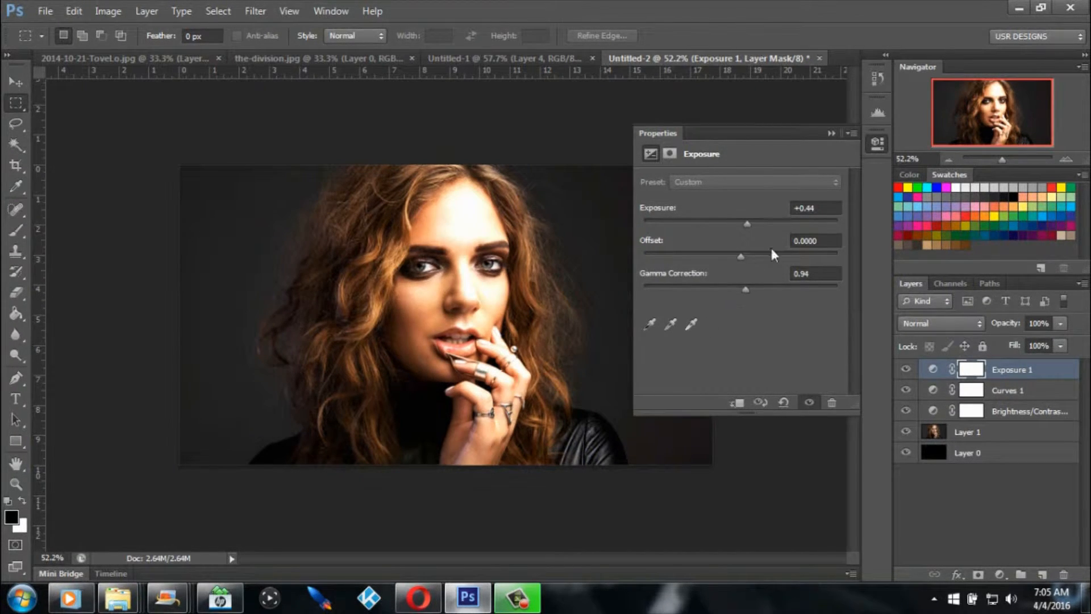
click(746, 227)
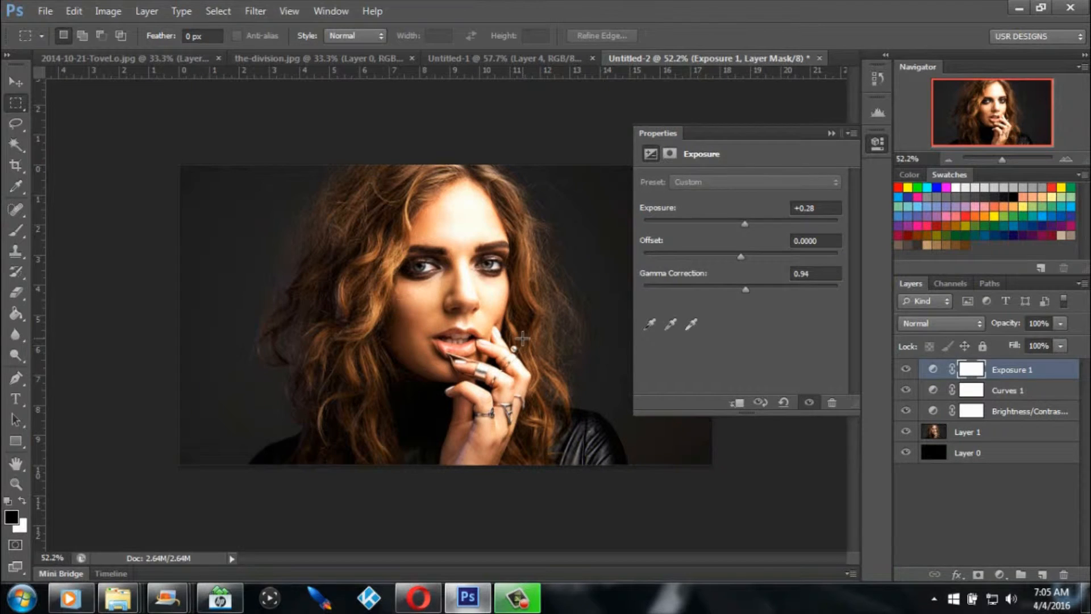
Step: Fine-tune the Exposure adjustment layer's exposure to +0.28 and close its settings
click(790, 221)
drag(776, 220, 745, 226)
click(832, 132)
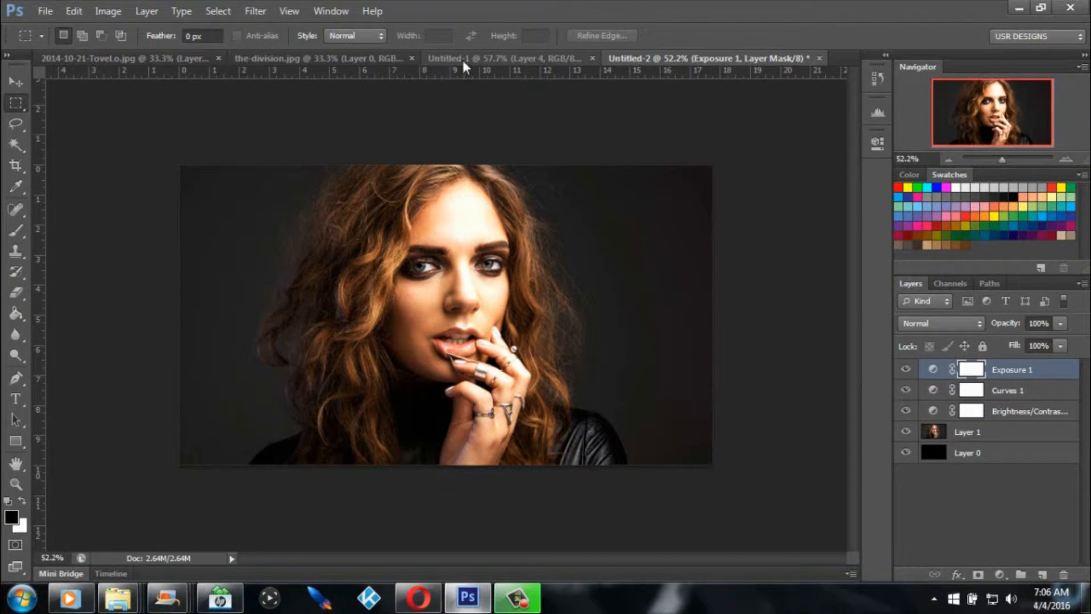
Step: In Untitled-1, hide and reshow Layer 3 and Layer 3 copy to compare the title area with and without them
click(469, 55)
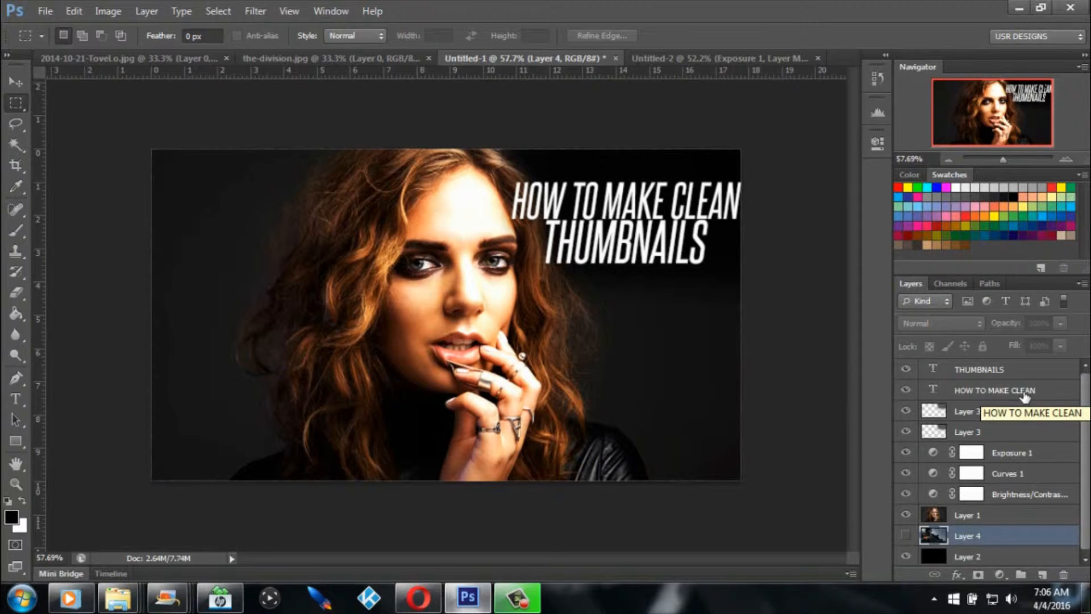
click(971, 435)
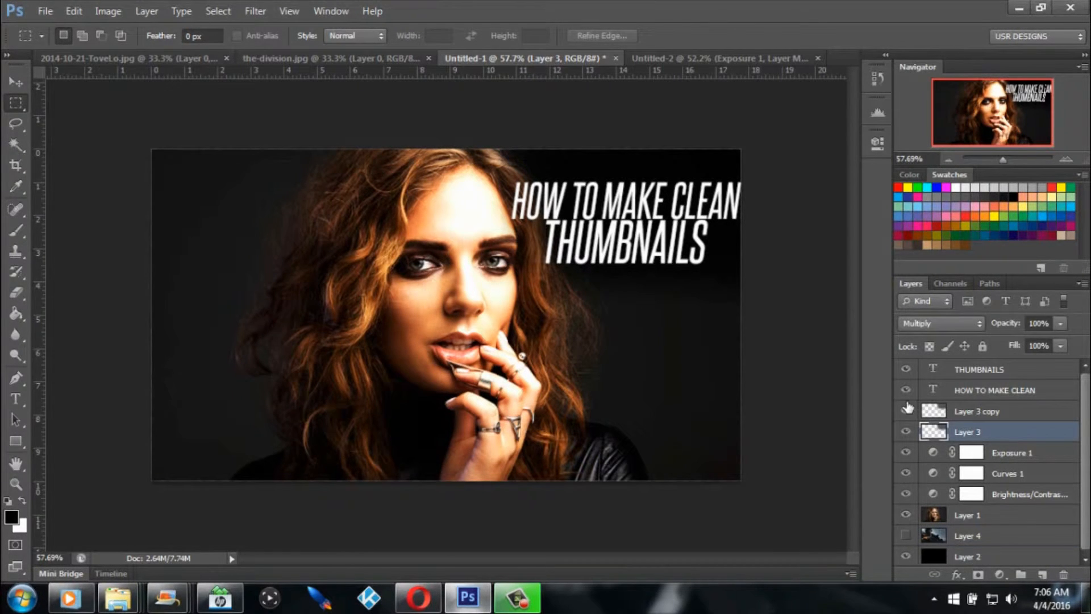
click(906, 410)
click(905, 432)
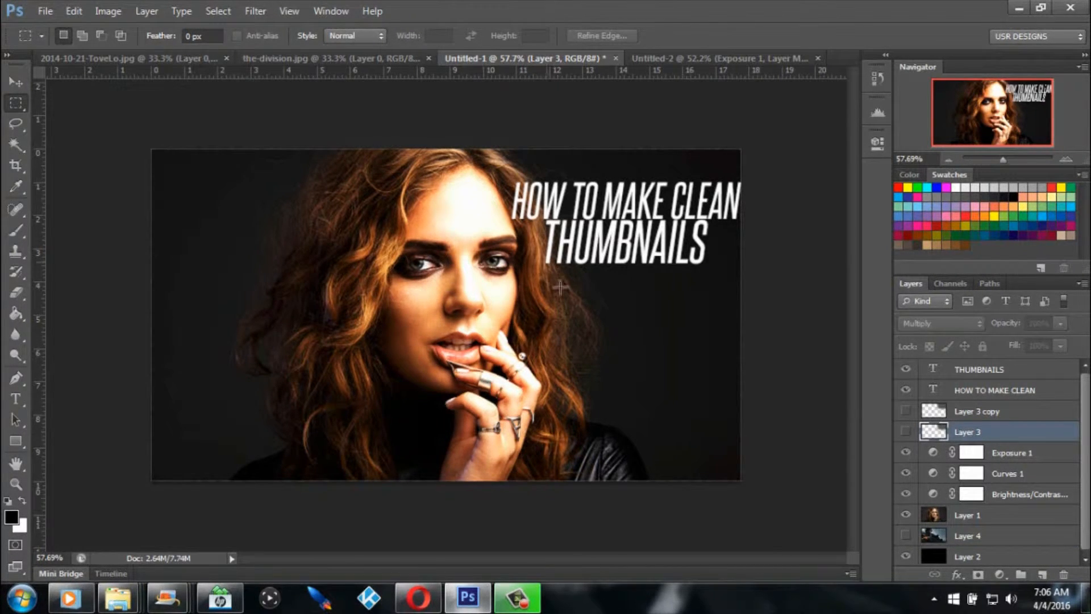
click(904, 432)
click(906, 410)
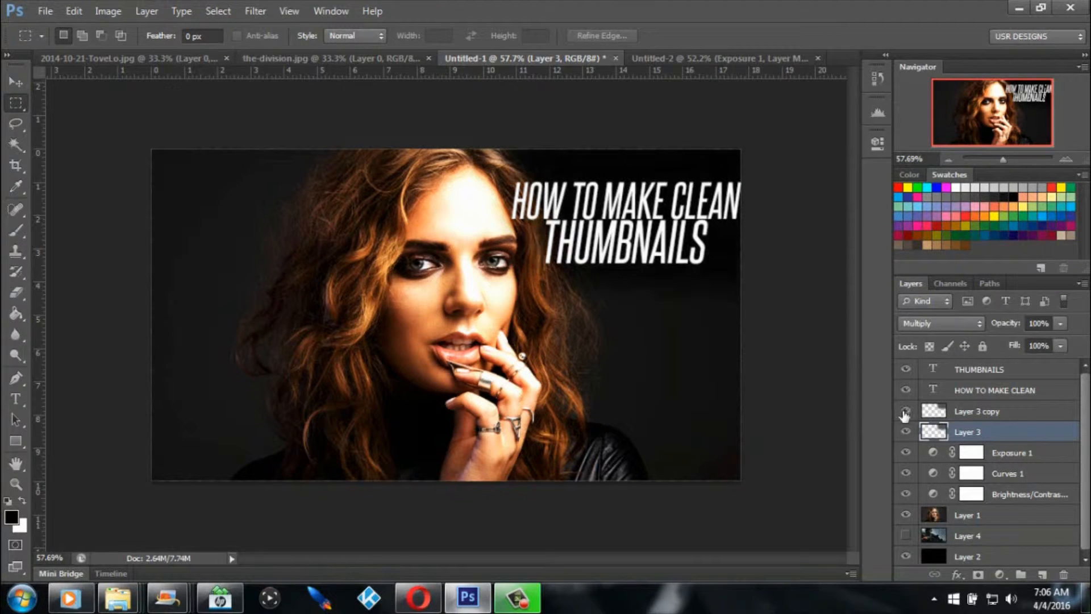
Step: Return to Untitled-2, activate the Type tool and examine its font setting
click(710, 57)
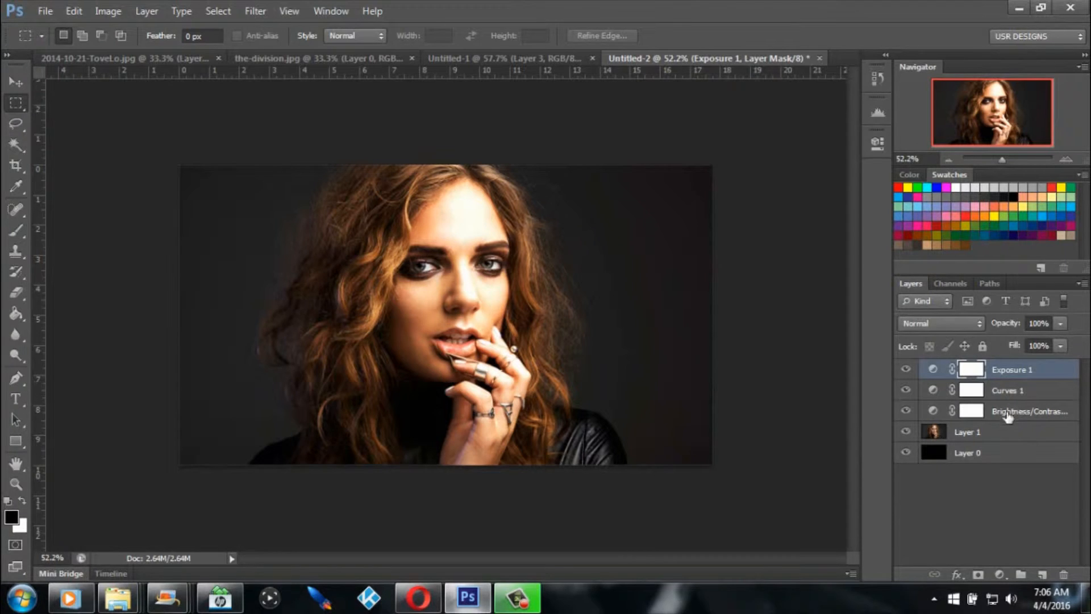
click(20, 399)
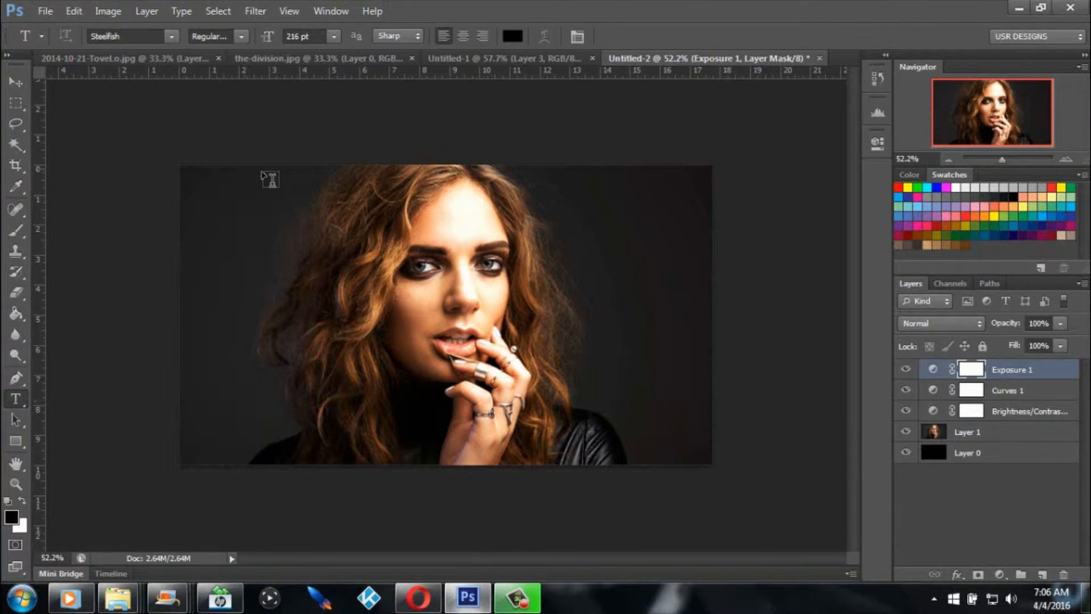
click(130, 37)
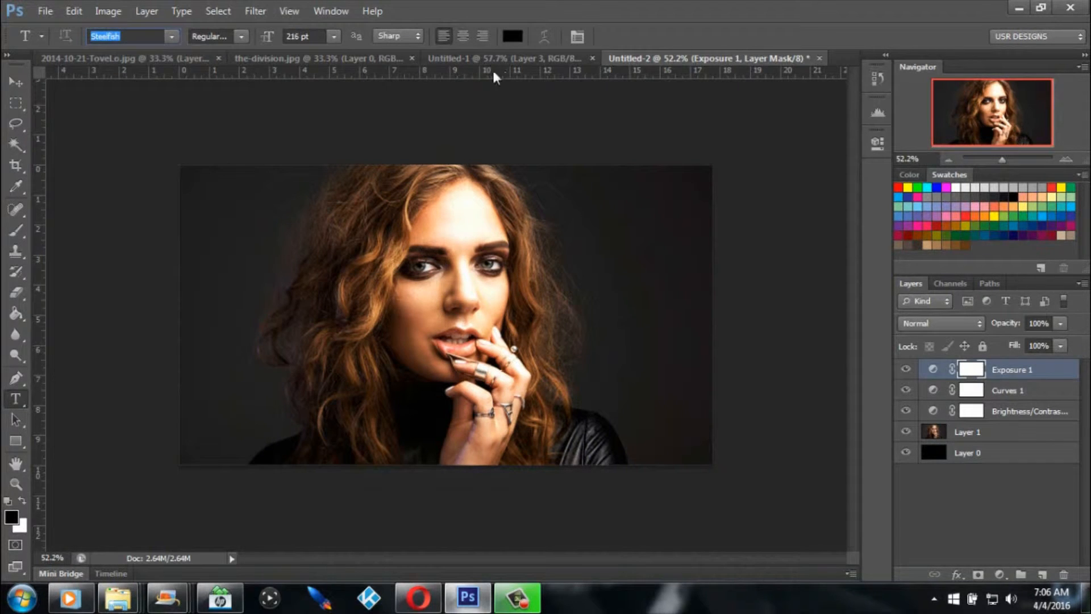
Step: Copy the HOW TO MAKE CLEAN and THUMBNAILS text layers from Untitled-1 into Untitled-2
click(472, 60)
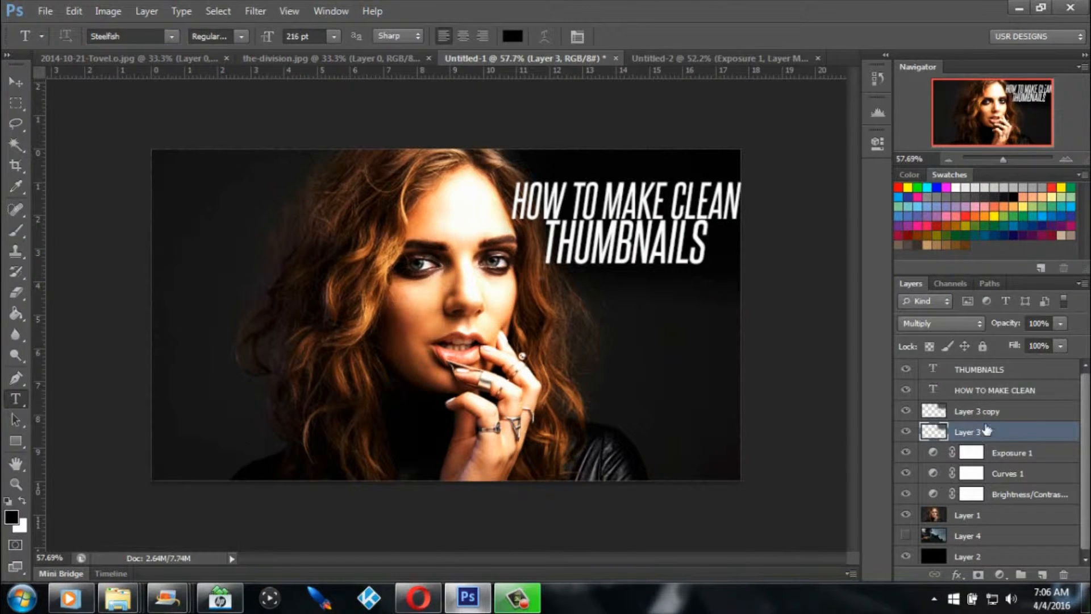
click(1001, 390)
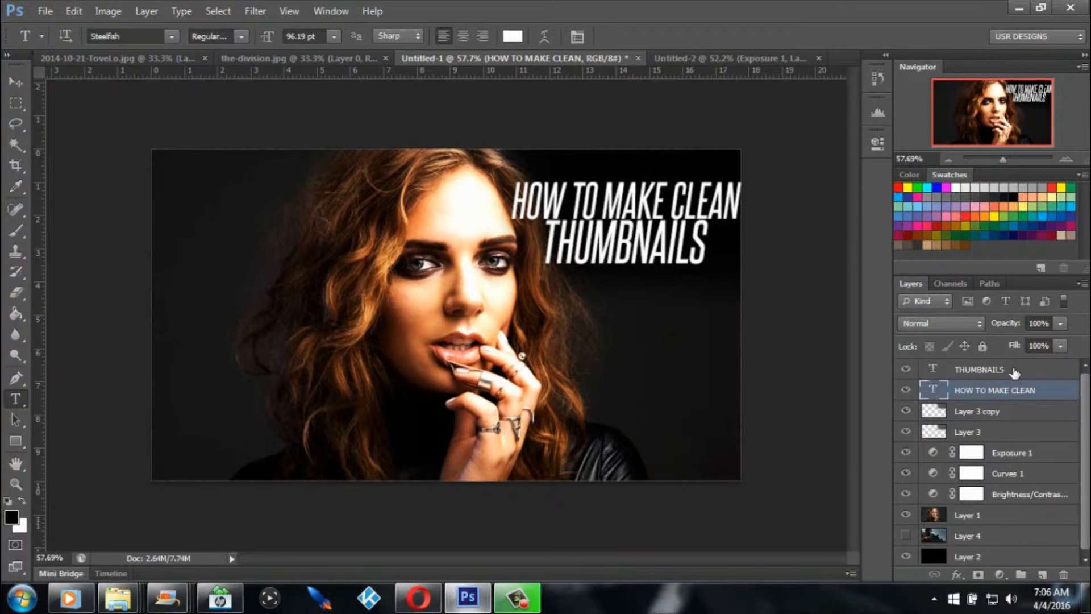
shift+click(1016, 374)
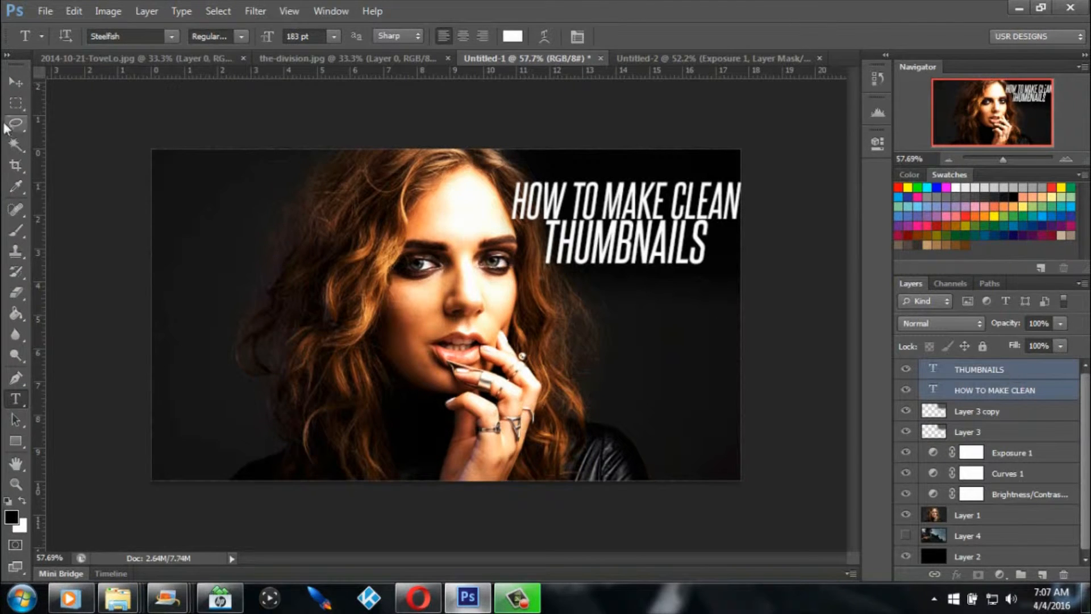
click(16, 83)
drag(677, 201, 652, 225)
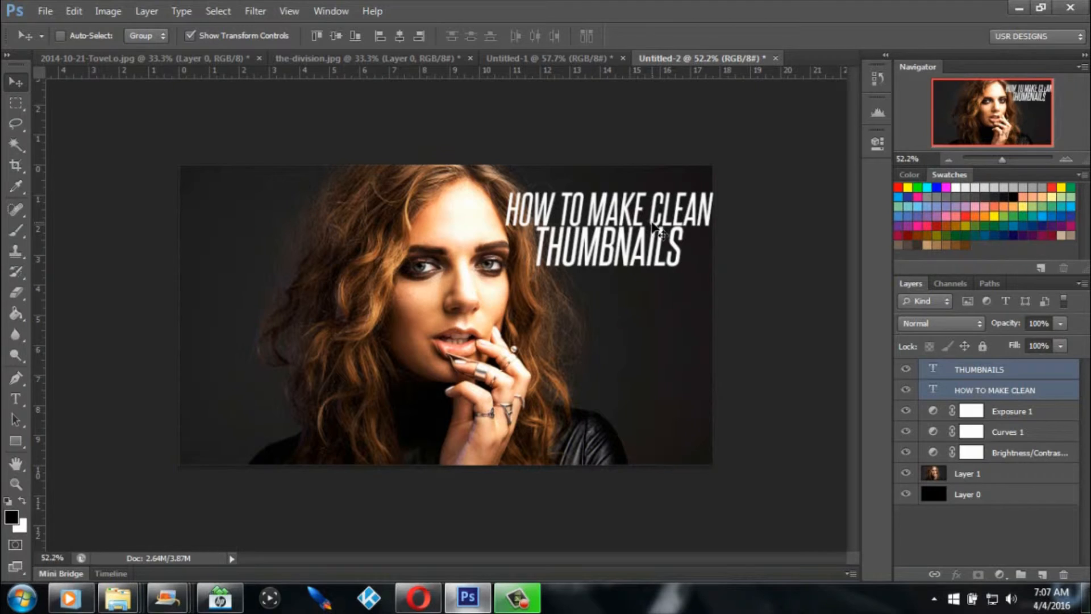
Step: Show the guides, enlarge both title text layers together to about 143% and centre them on the canvas
drag(646, 226, 513, 293)
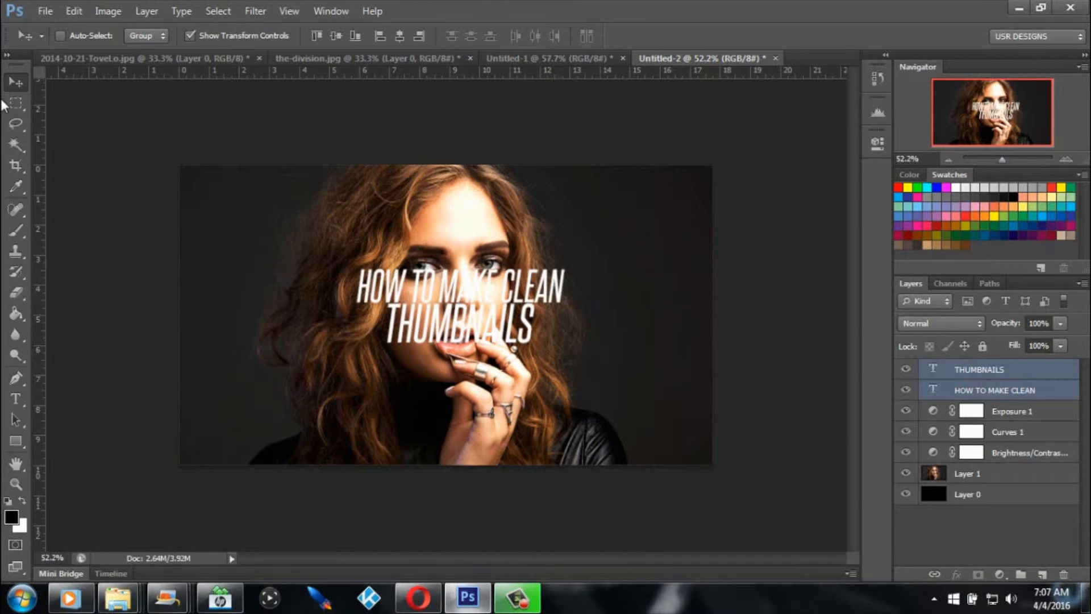
key(ctrl+h)
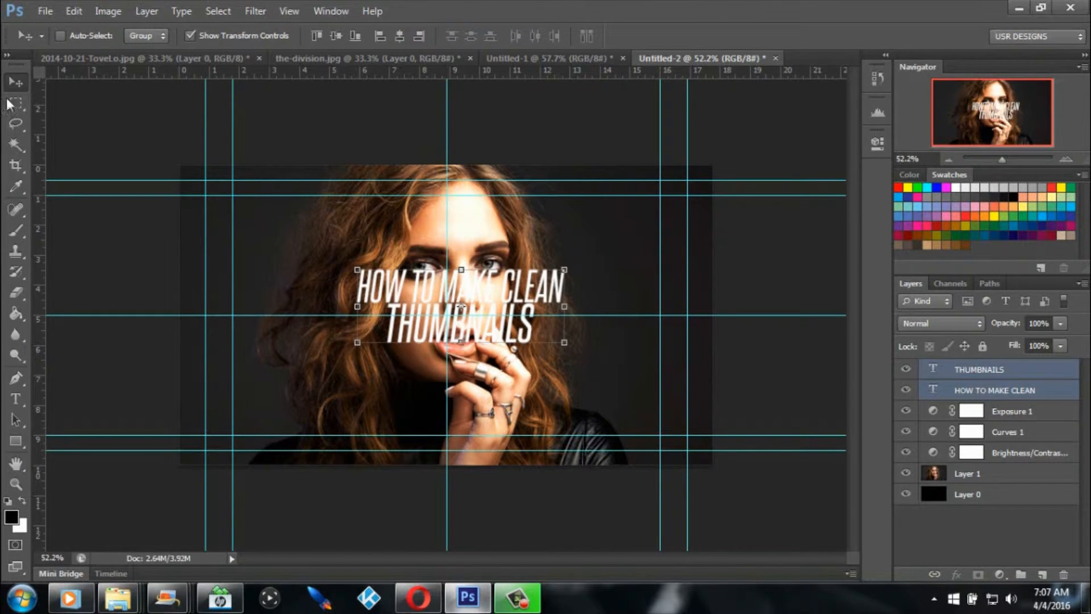
drag(565, 267, 662, 190)
drag(599, 230, 551, 300)
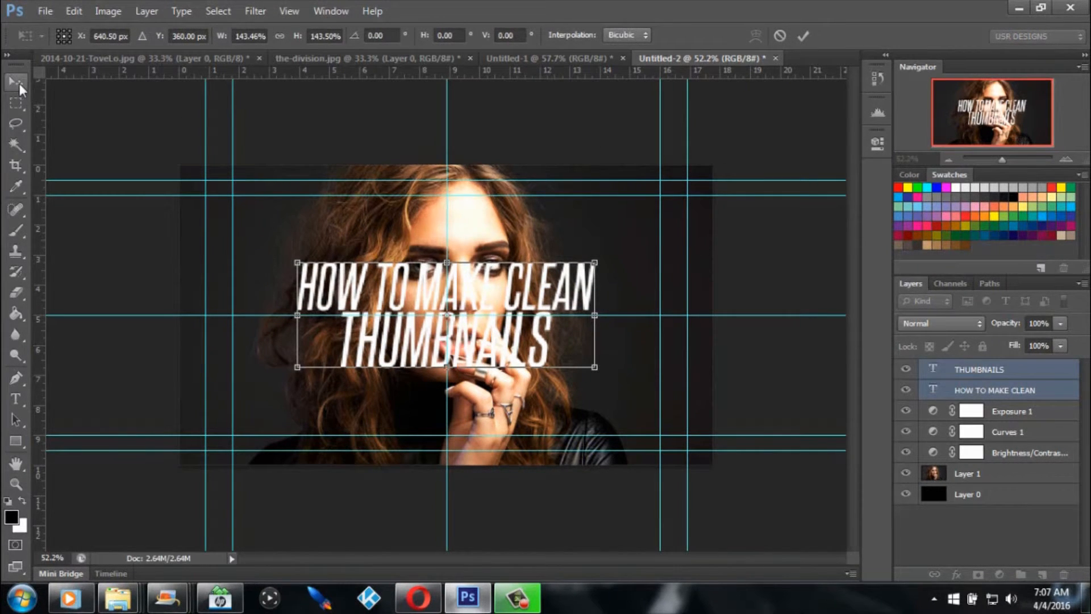
click(16, 82)
click(458, 234)
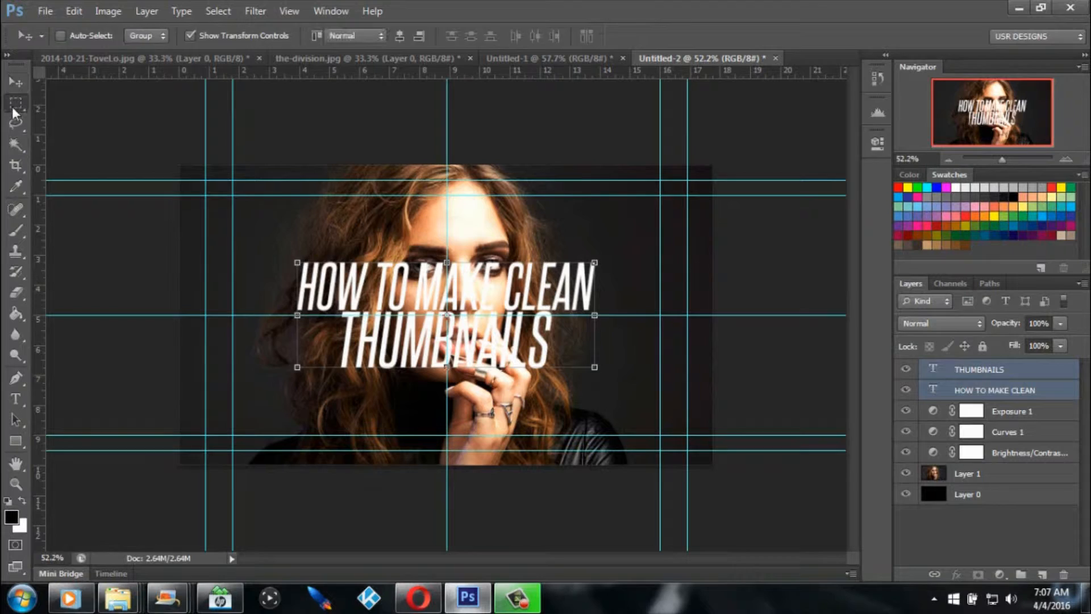
Step: On a new layer, select a full-width horizontal band around the title and fill it with red
click(15, 106)
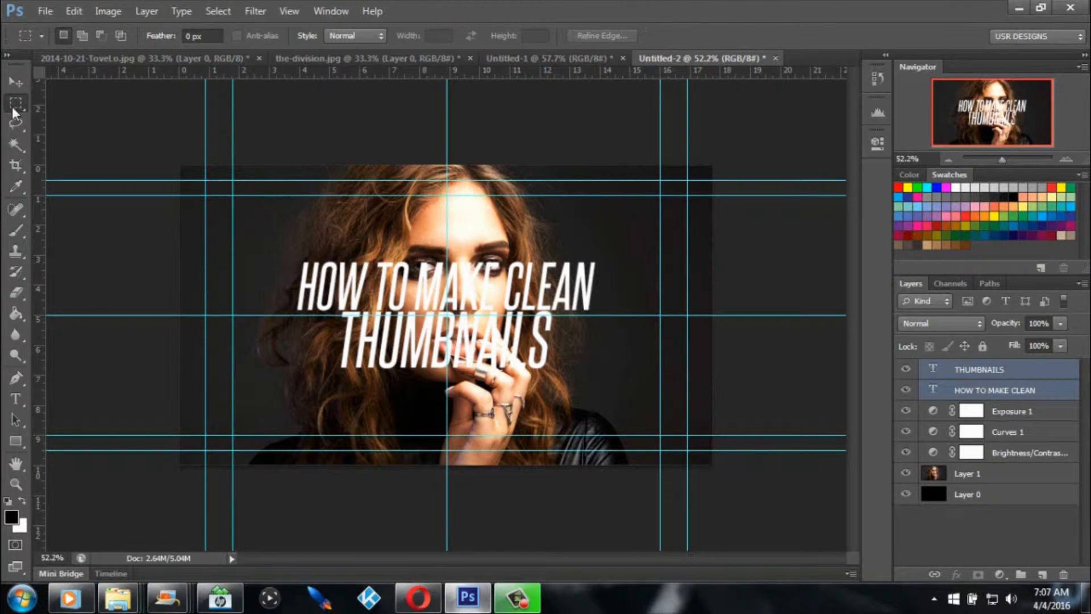
click(1042, 575)
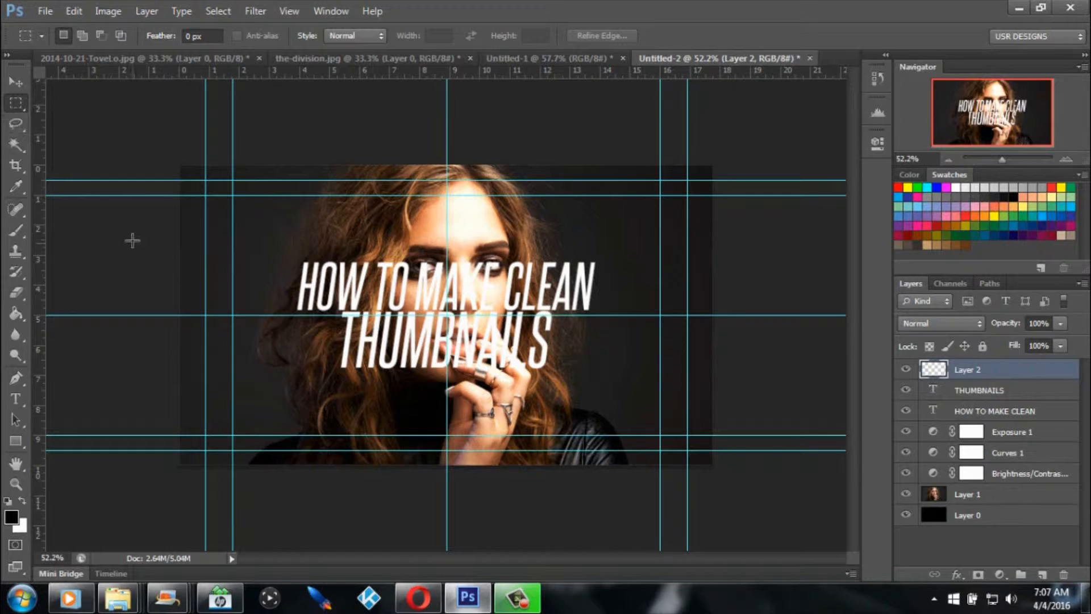
drag(179, 236, 736, 387)
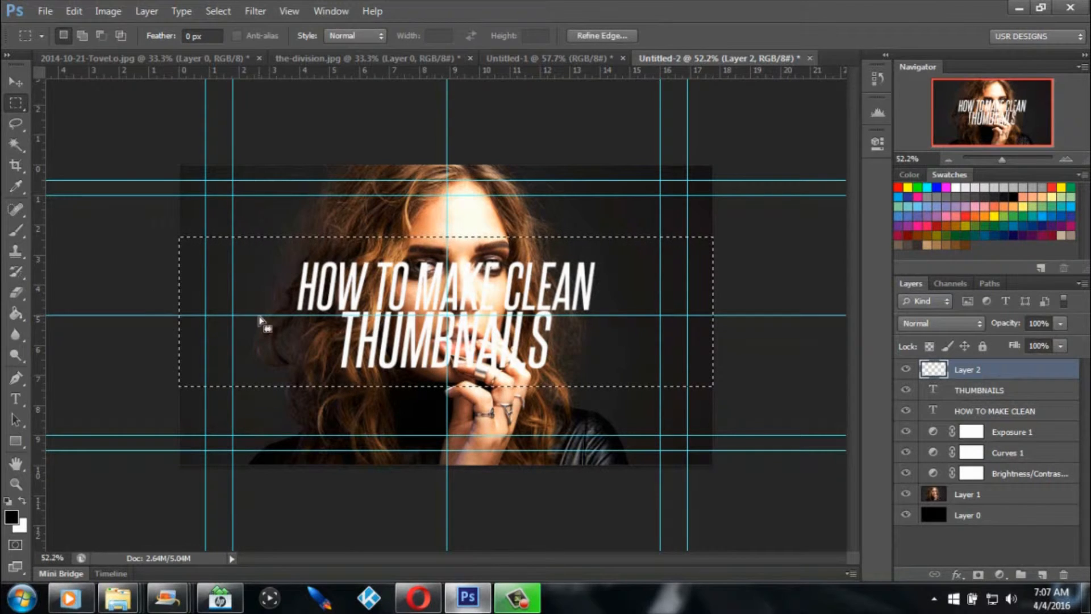
click(17, 313)
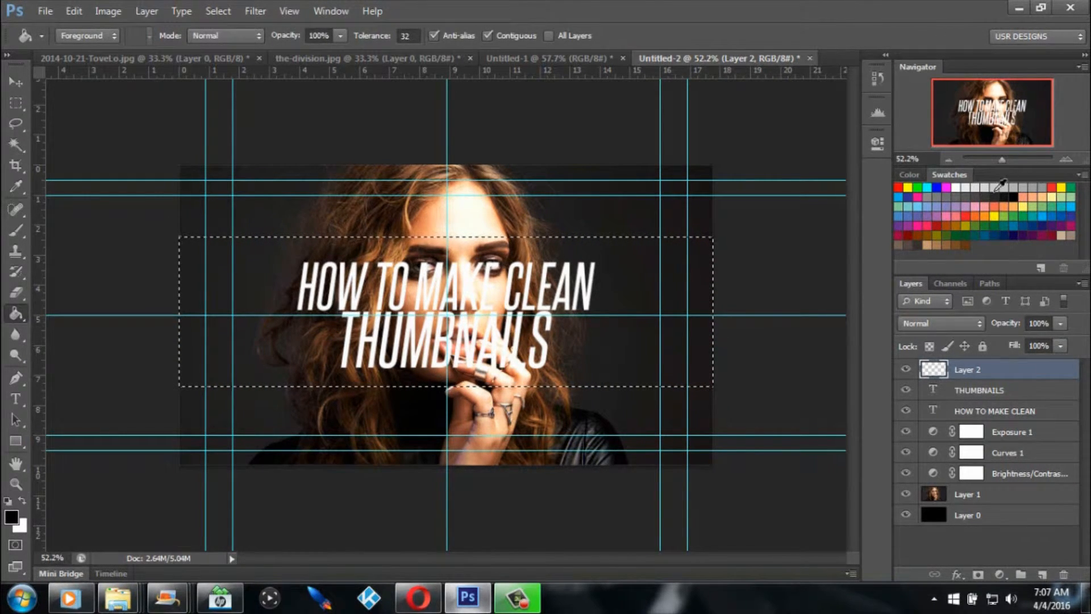
click(898, 187)
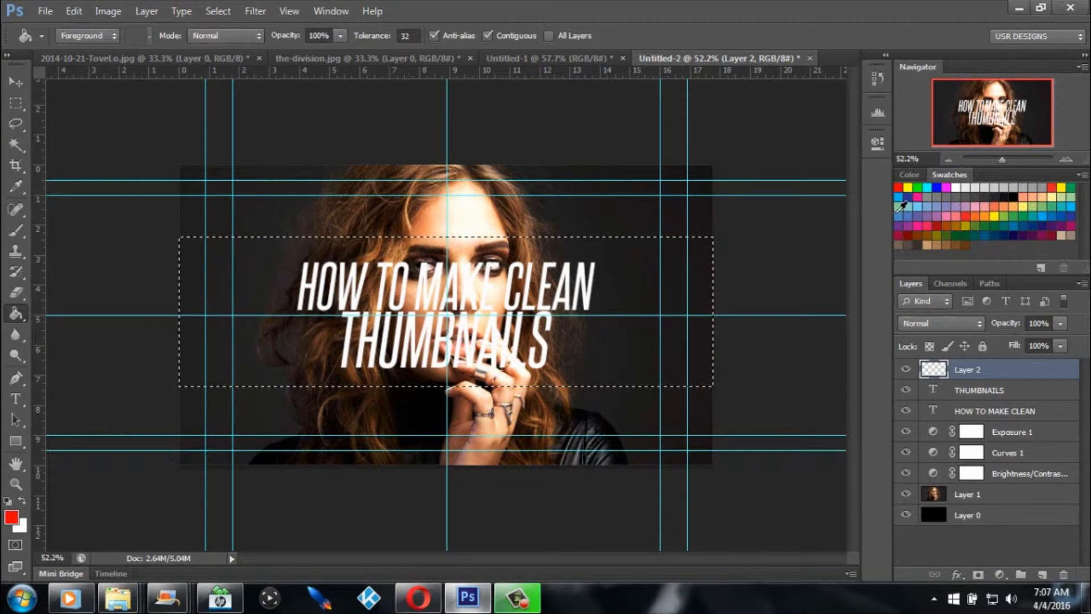
click(333, 301)
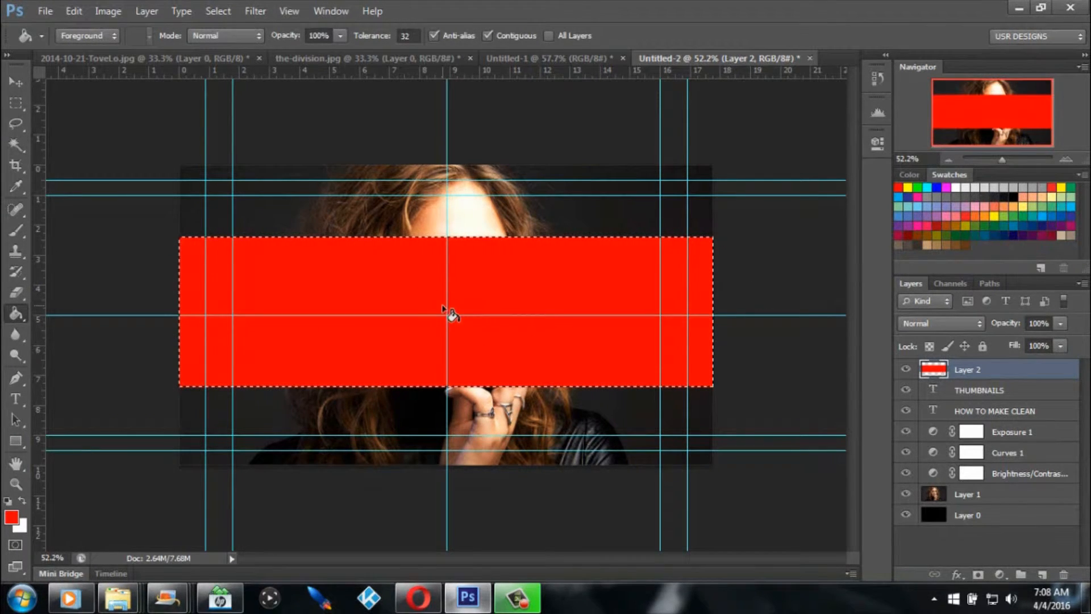
Step: Deselect the band and move the red Layer 2 below both title text layers
click(15, 82)
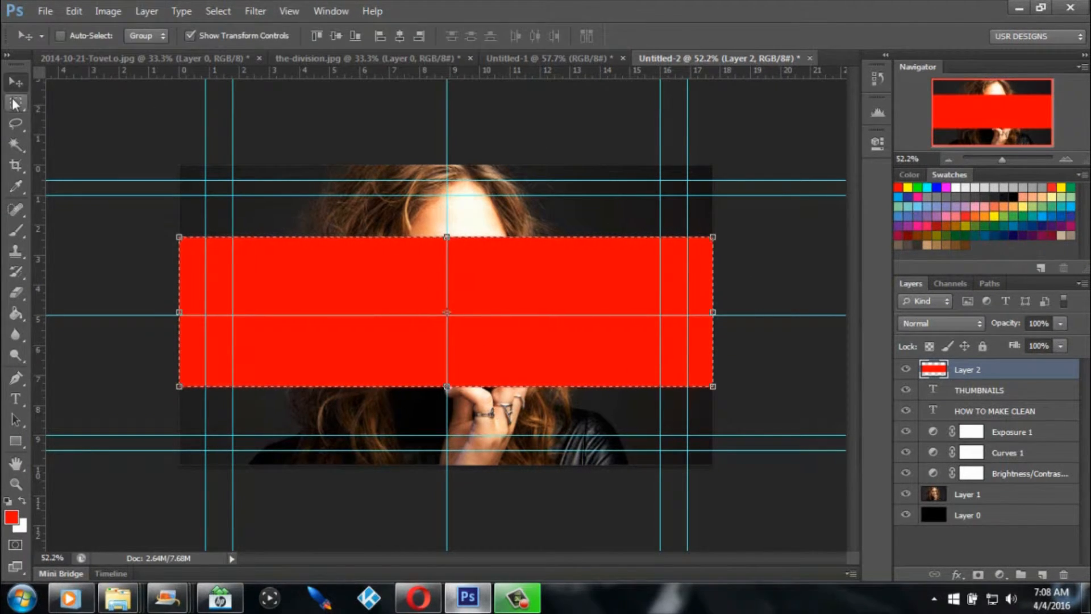
click(16, 102)
click(466, 297)
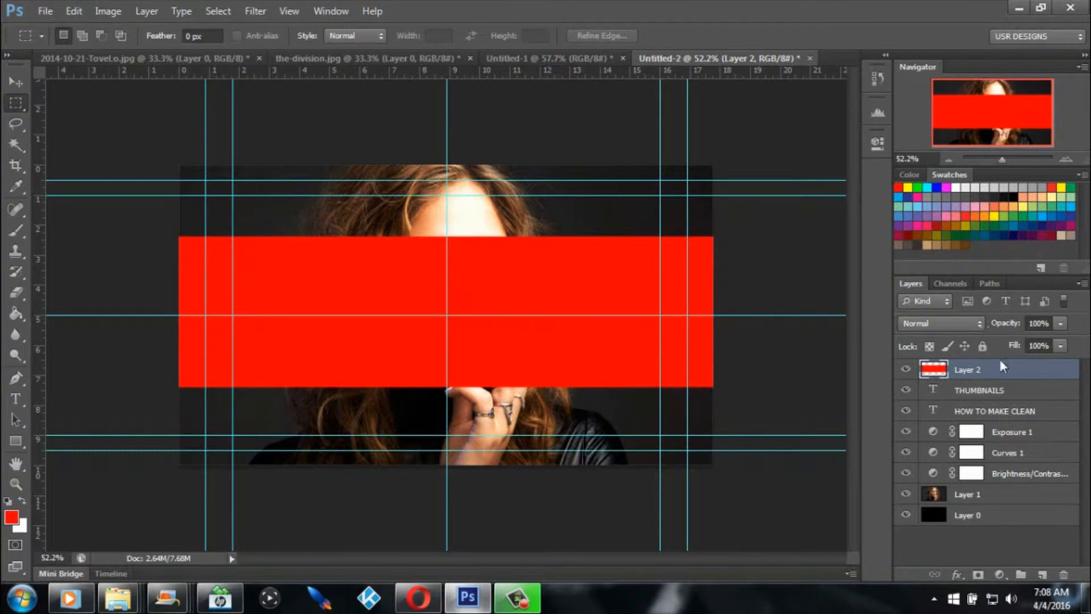
drag(1033, 370, 1038, 419)
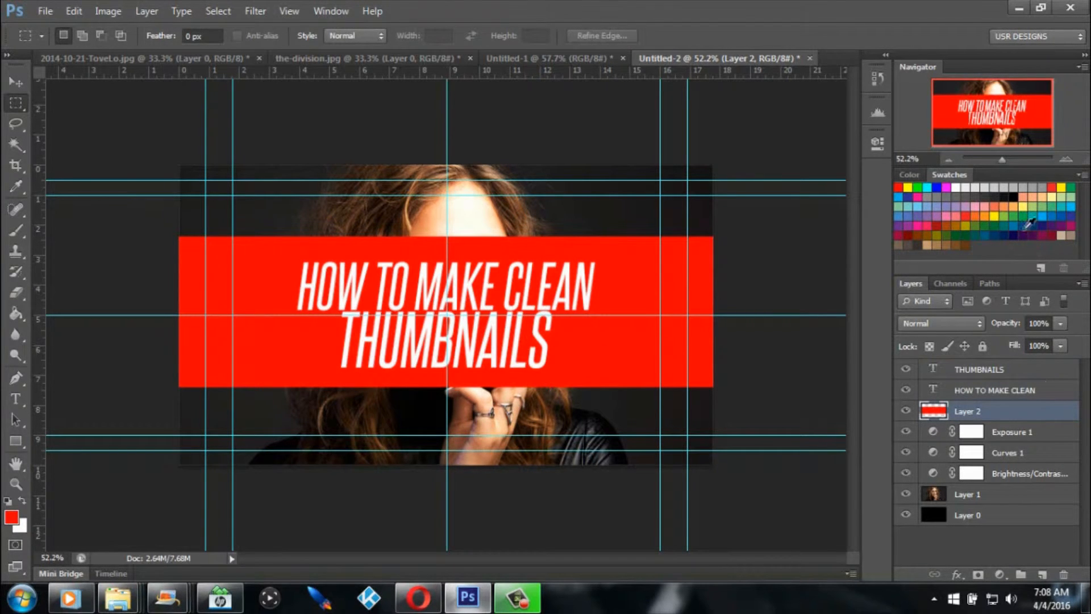
Step: Try blend modes such as Luminosity, Saturation and Subtract on the red band in Layer 2
click(963, 323)
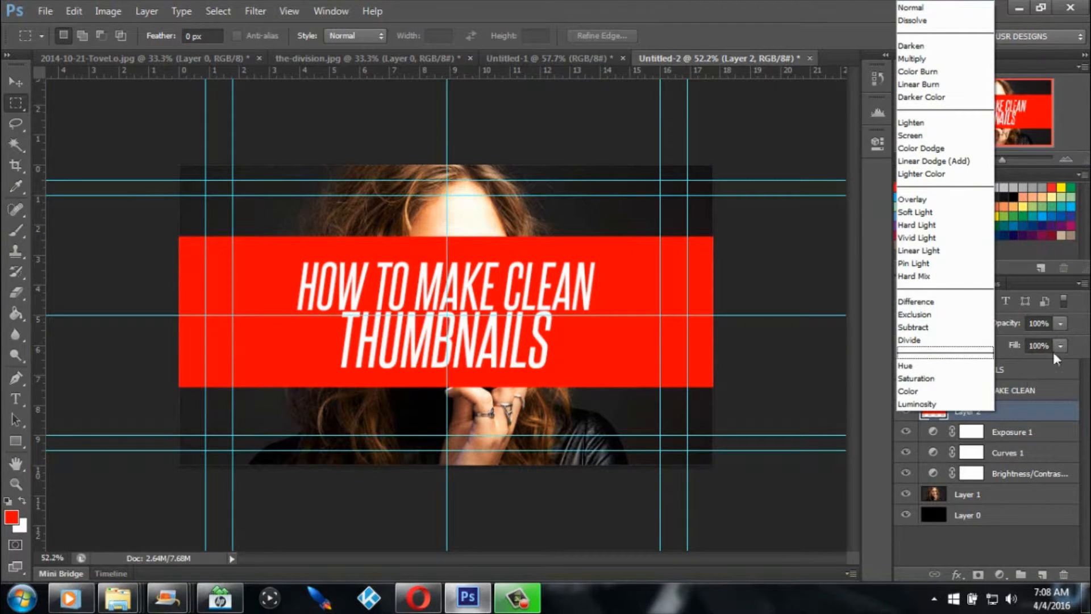
click(1082, 367)
click(954, 322)
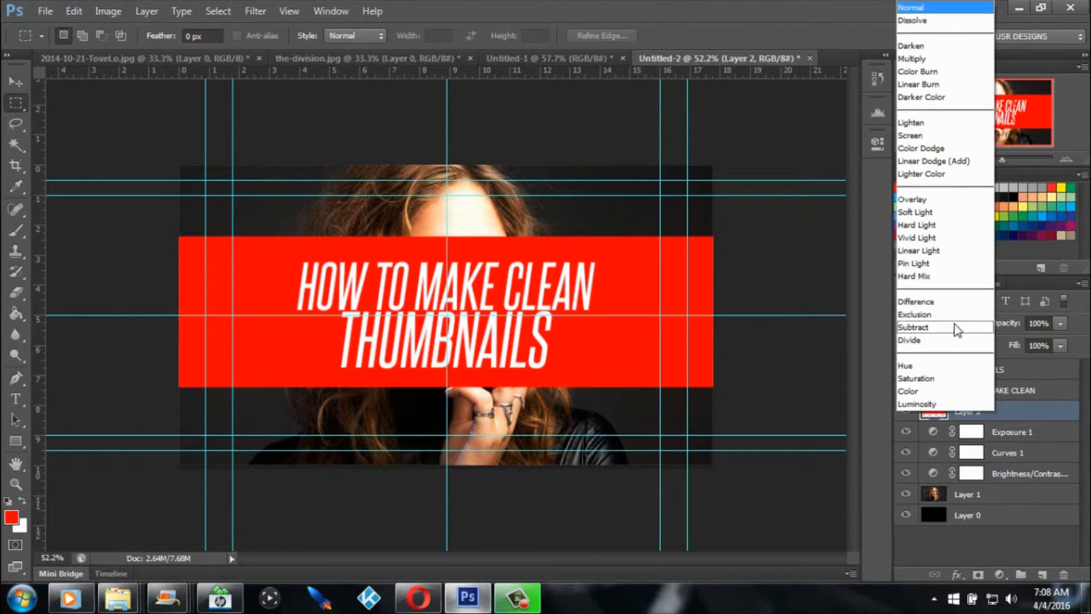
click(1071, 375)
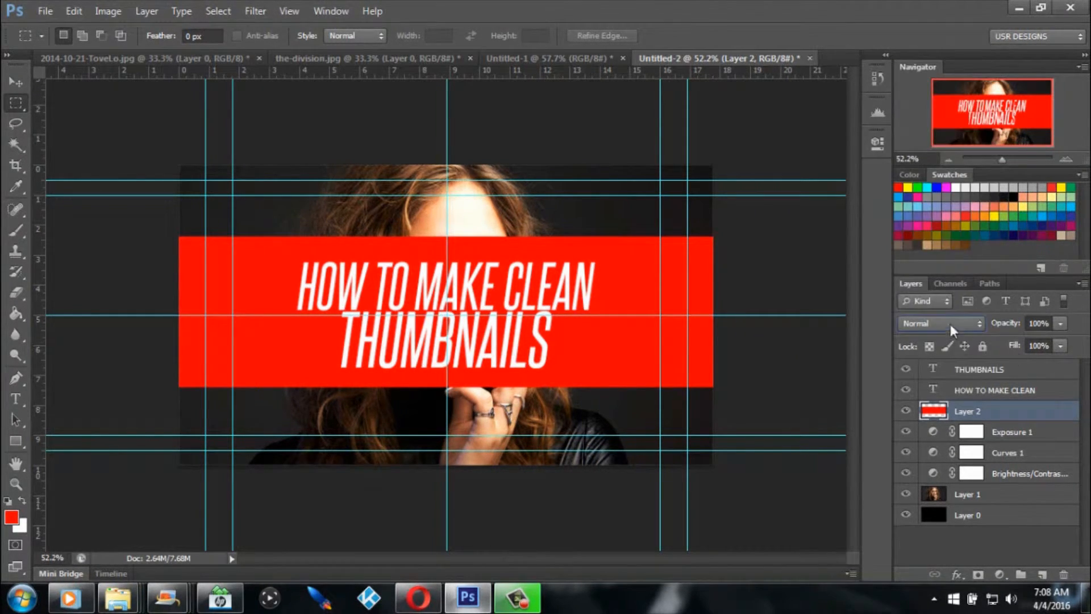
scroll(950, 323, down, 1)
scroll(950, 323, down, 3)
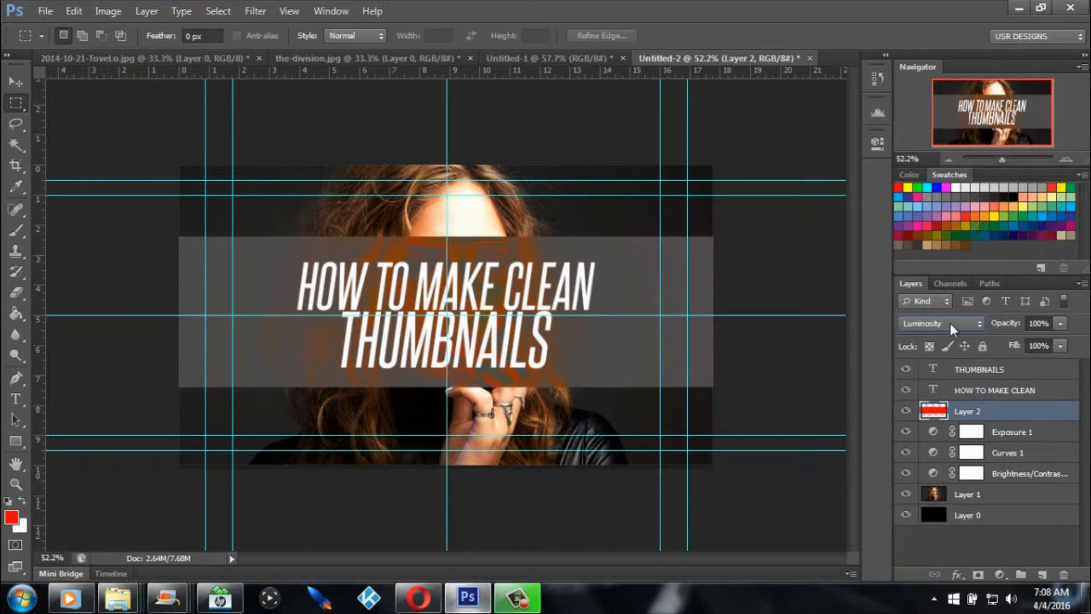
scroll(950, 323, up, 3)
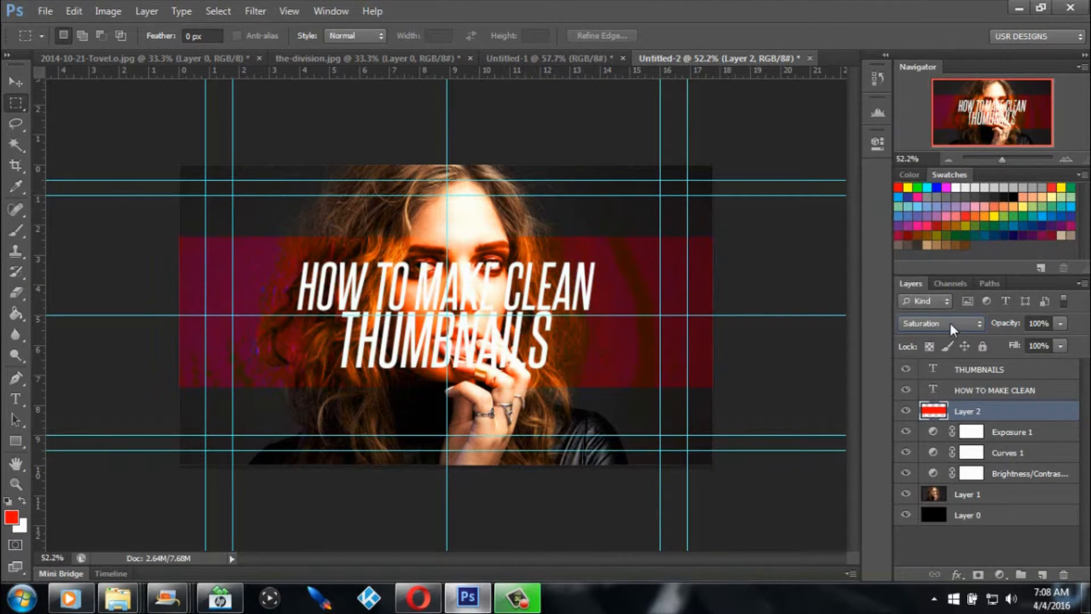
scroll(950, 323, up, 3)
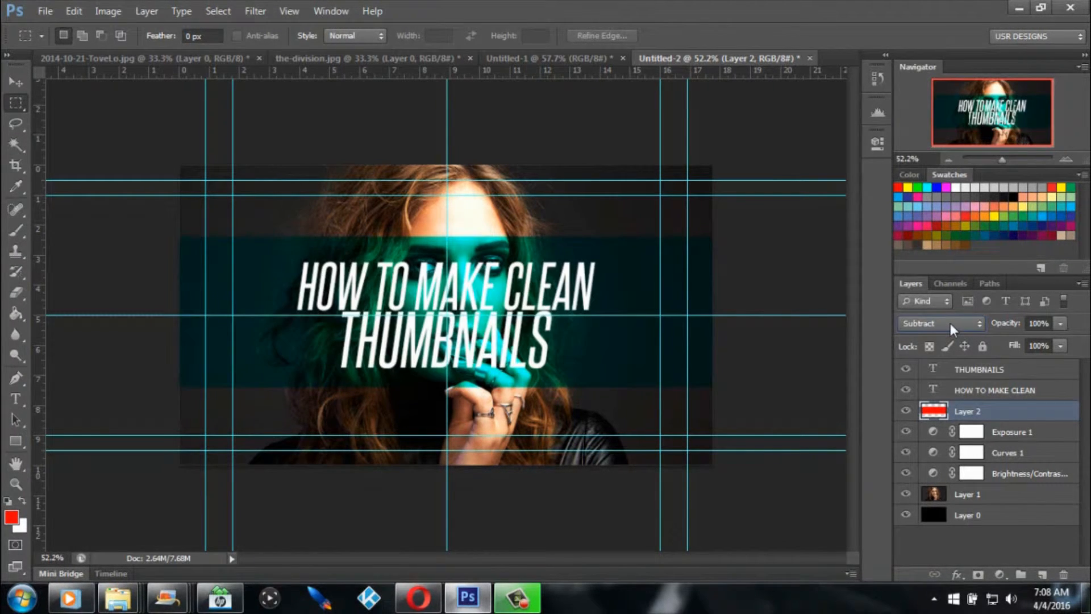
Step: Set the red band's blend mode to Screen and its opacity to 40%
click(950, 322)
click(930, 142)
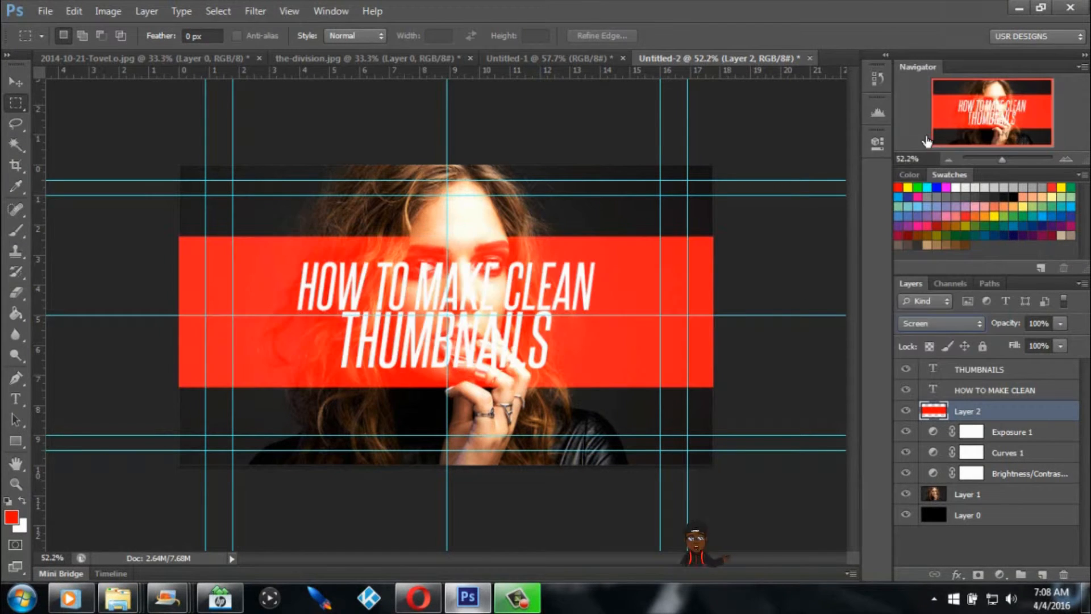
click(1060, 323)
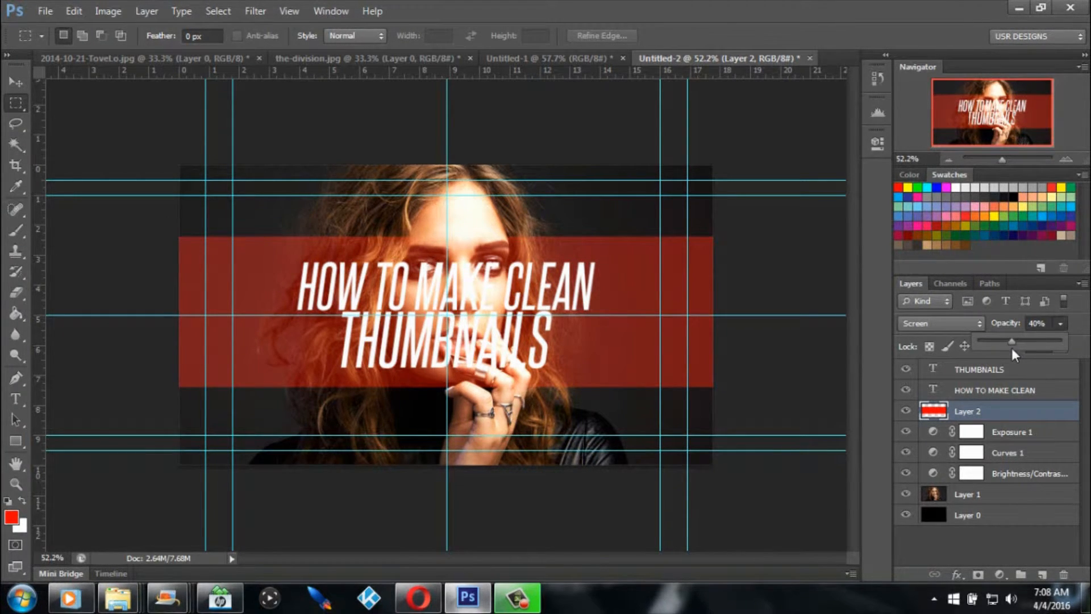
Step: Add a drop shadow to the HOW TO MAKE CLEAN text with 100% opacity, 12 px distance, 7% spread and 5 px size
click(1043, 395)
double_click(1063, 401)
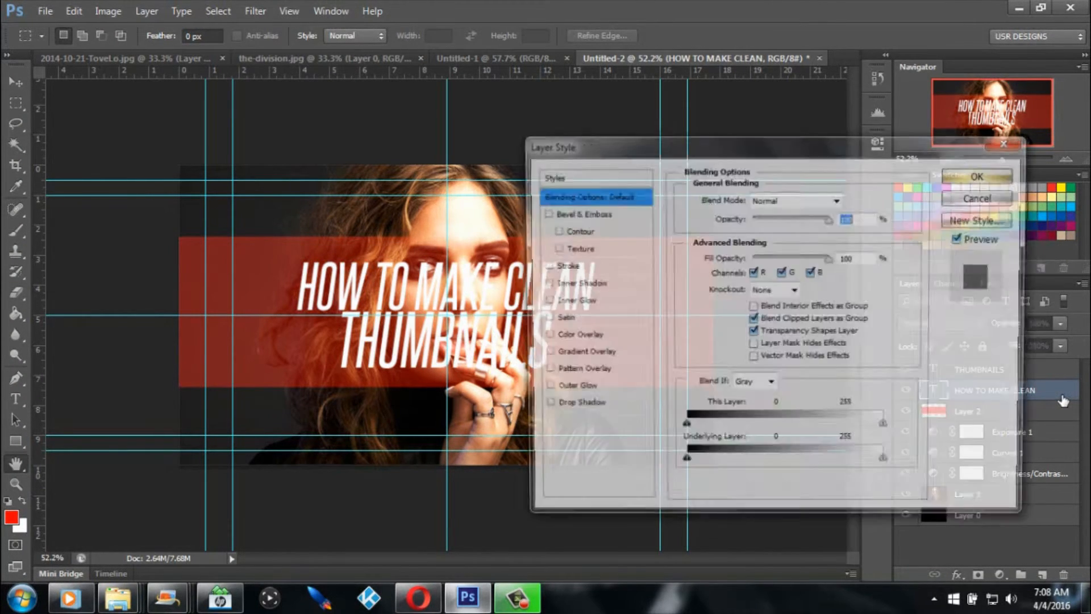
click(546, 405)
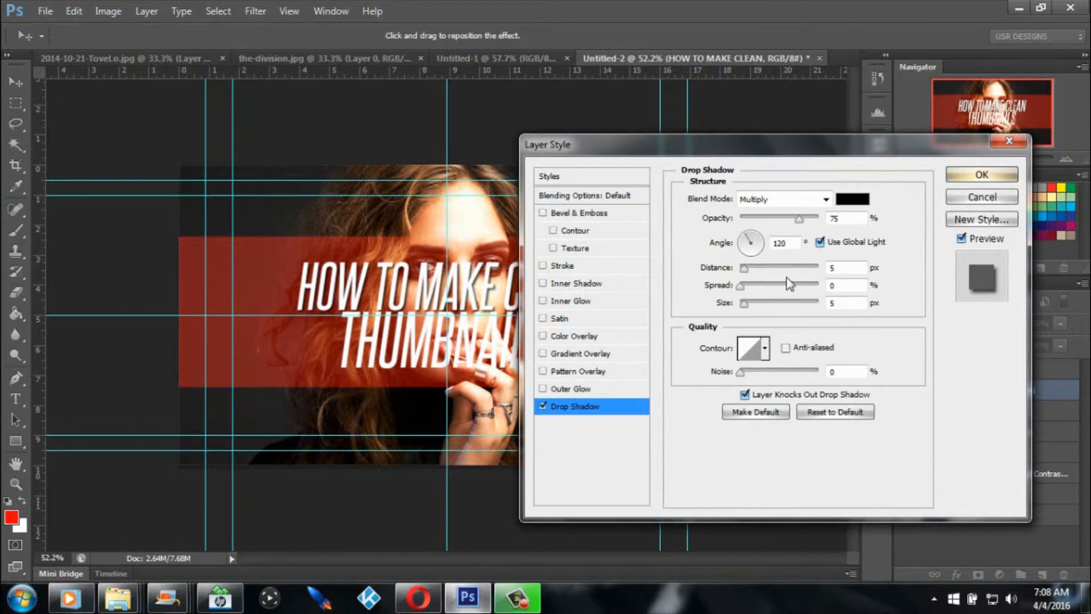
drag(744, 269, 746, 276)
click(742, 285)
drag(744, 306, 745, 306)
drag(747, 268, 750, 266)
click(975, 176)
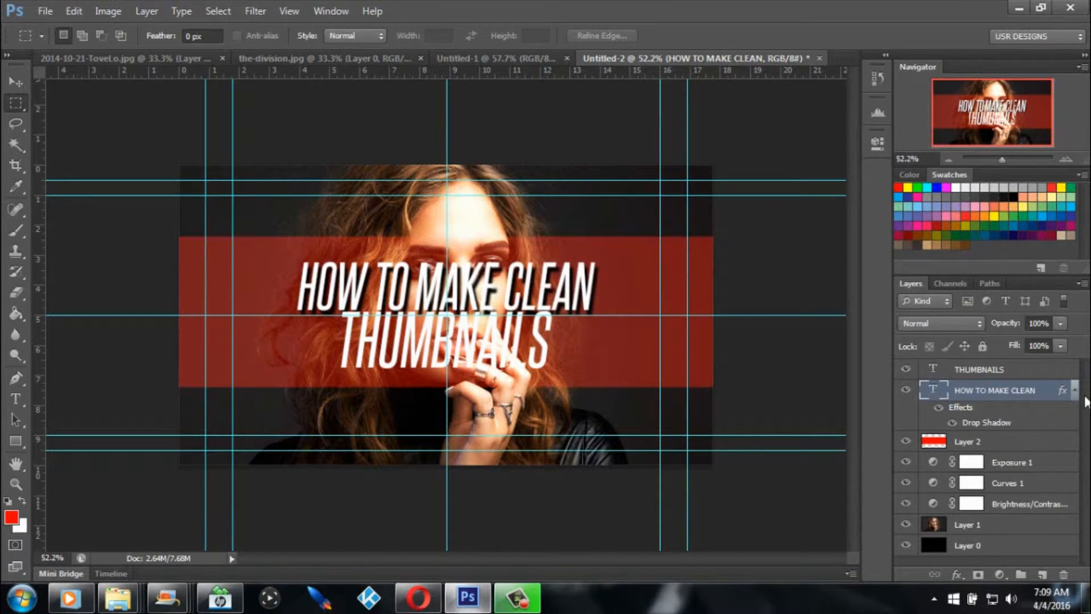
double_click(1023, 390)
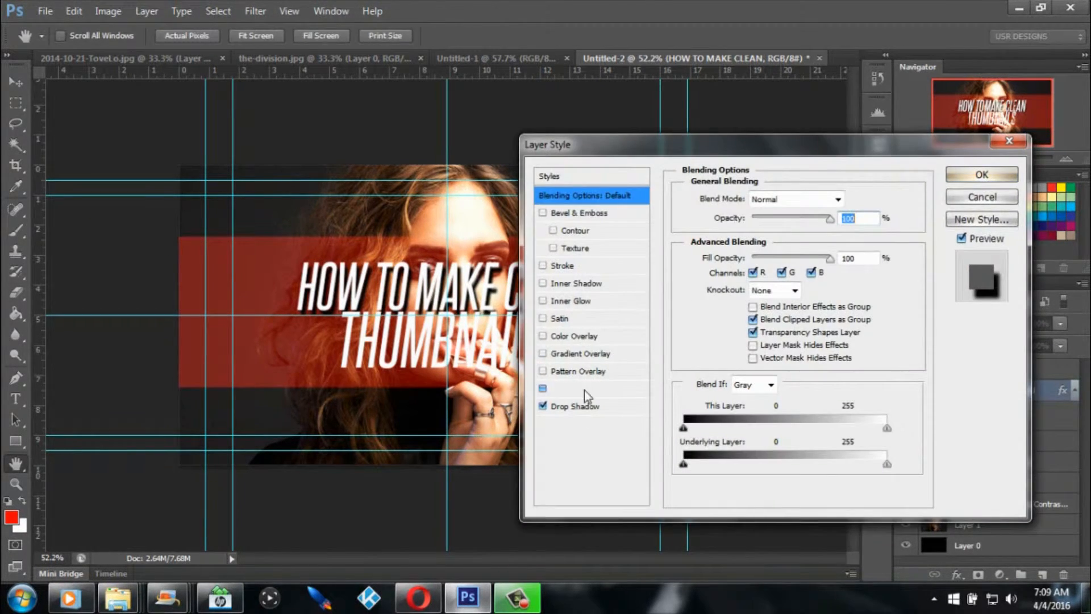
click(575, 406)
click(750, 272)
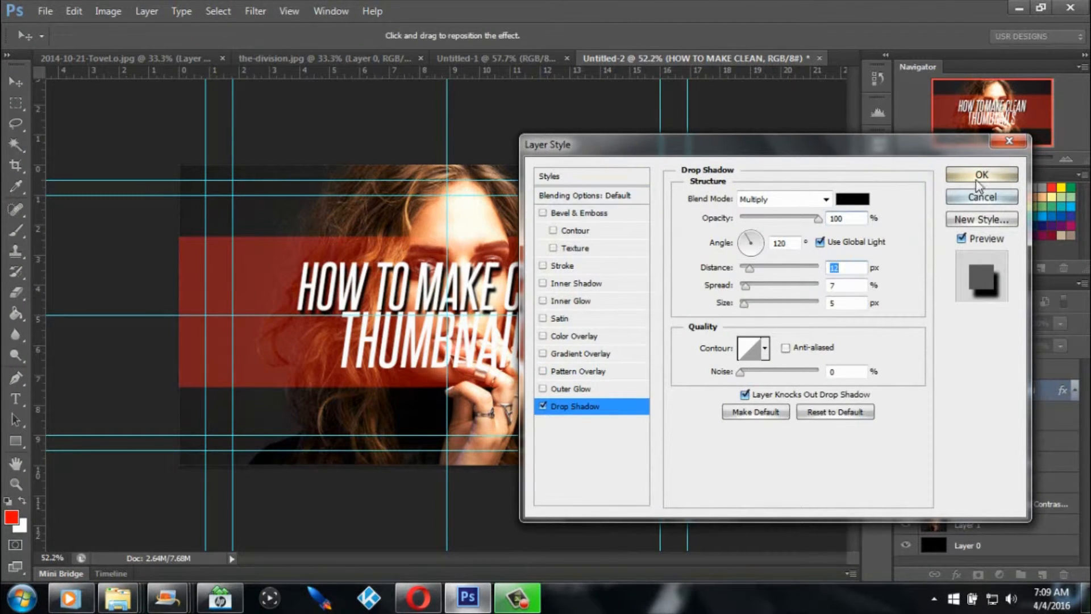
click(977, 176)
Step: Copy the drop shadow style from the HOW TO MAKE CLEAN layer and paste it onto the THUMBNAILS layer
right_click(1035, 398)
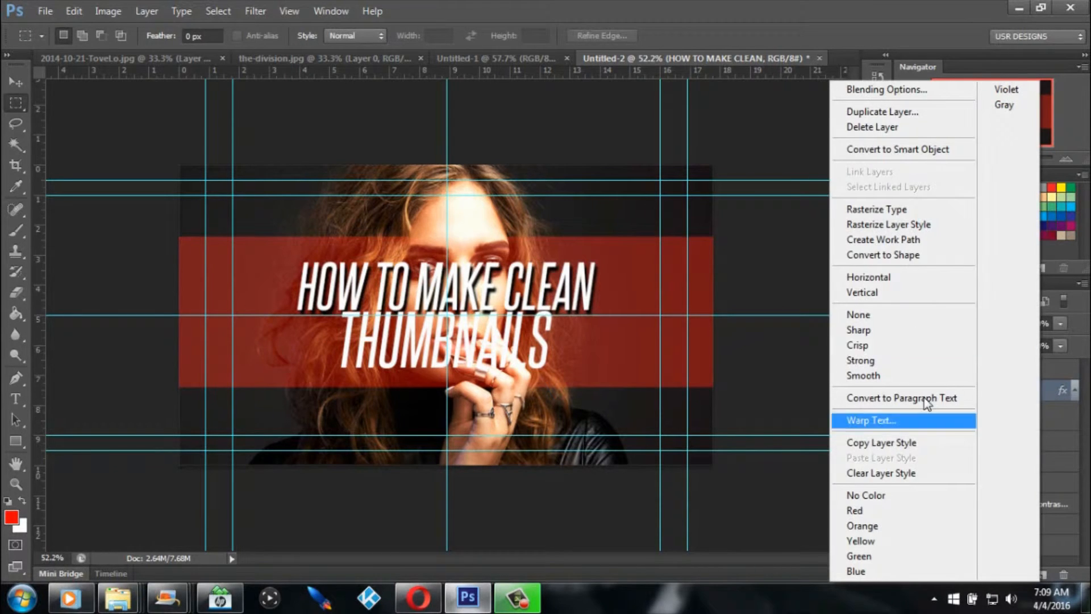
drag(971, 442, 973, 442)
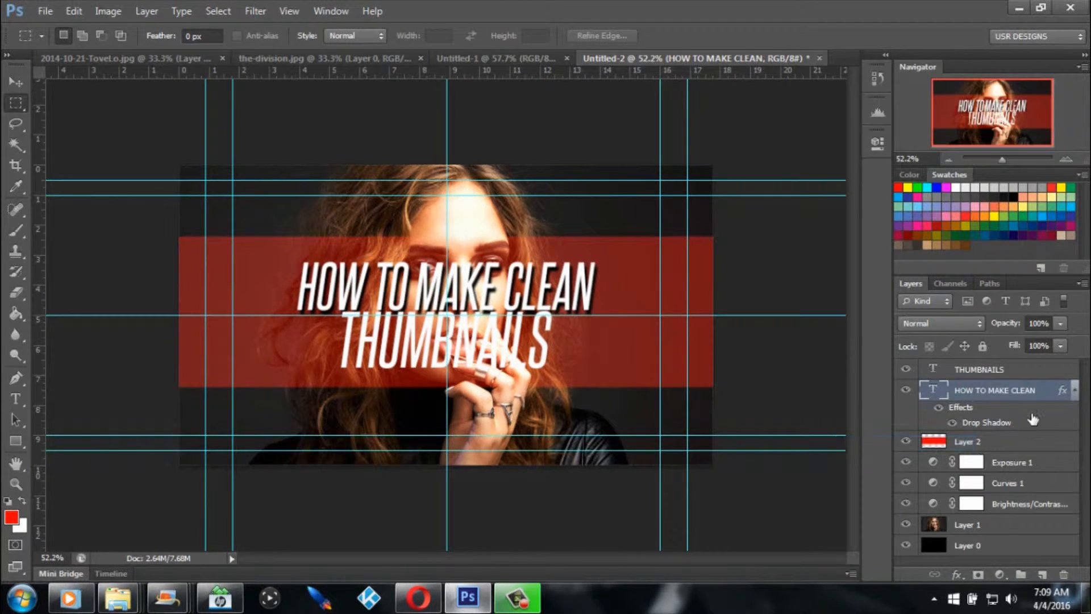
scroll(1078, 395, down, 1)
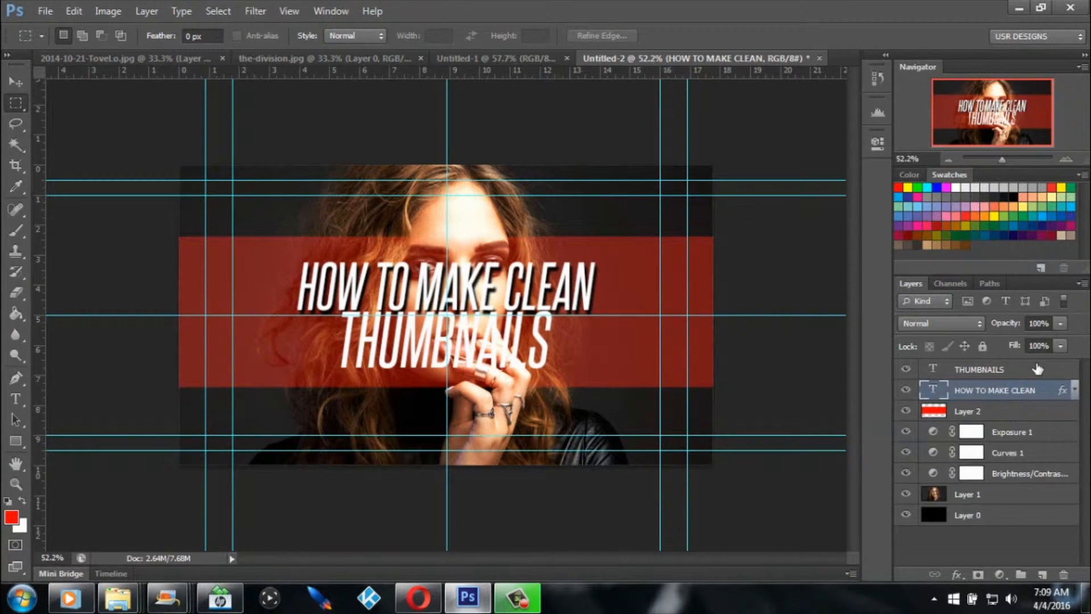
right_click(1032, 367)
click(882, 458)
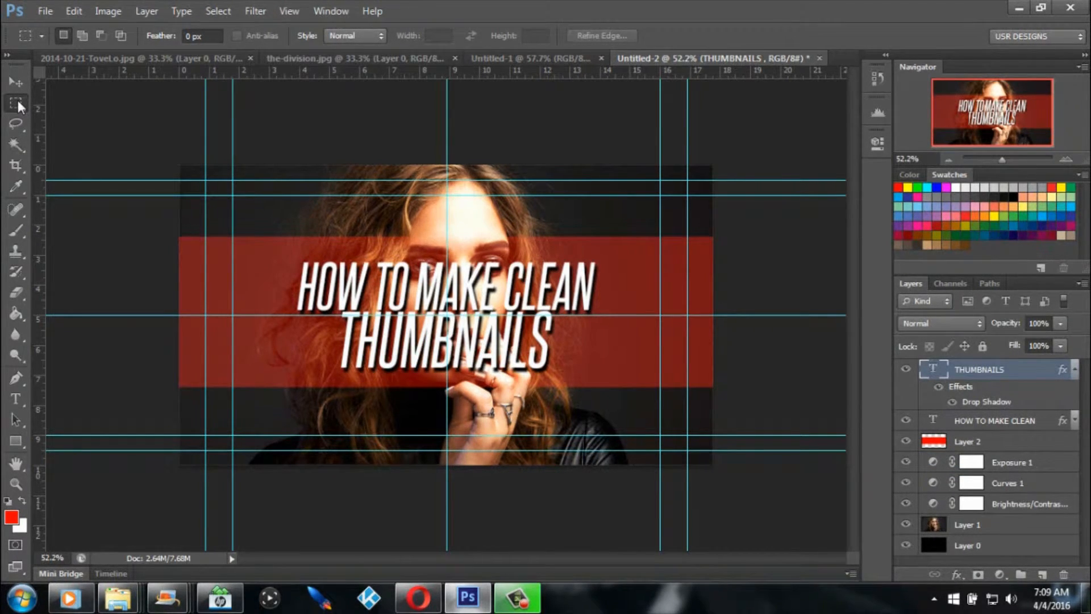
Step: Hide the guides to view the composition without them and show them again
key(h)
key(ctrl+semicolon)
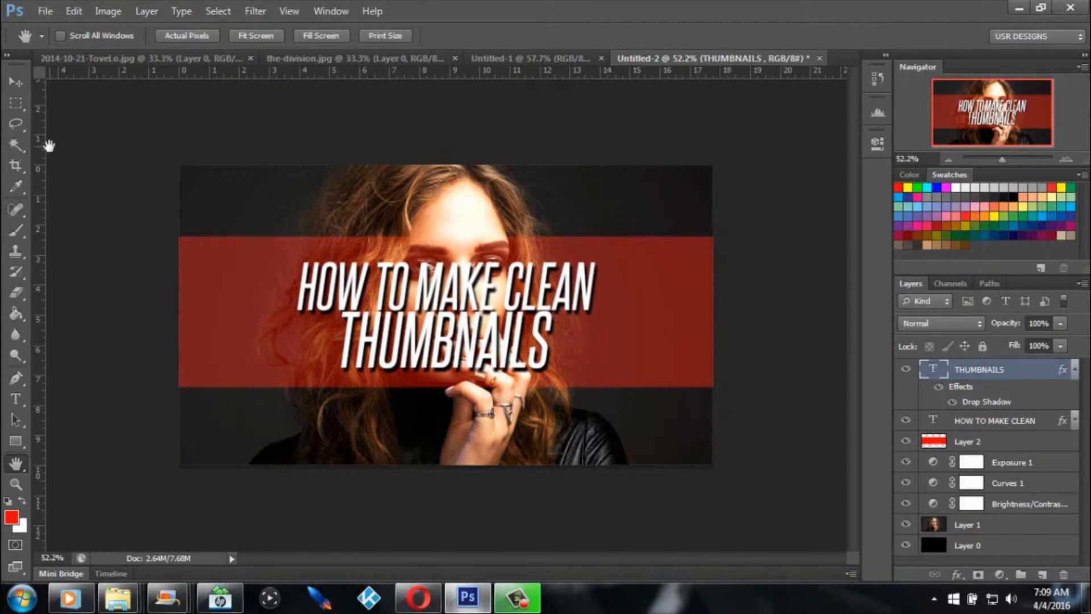
key(ctrl+semicolon)
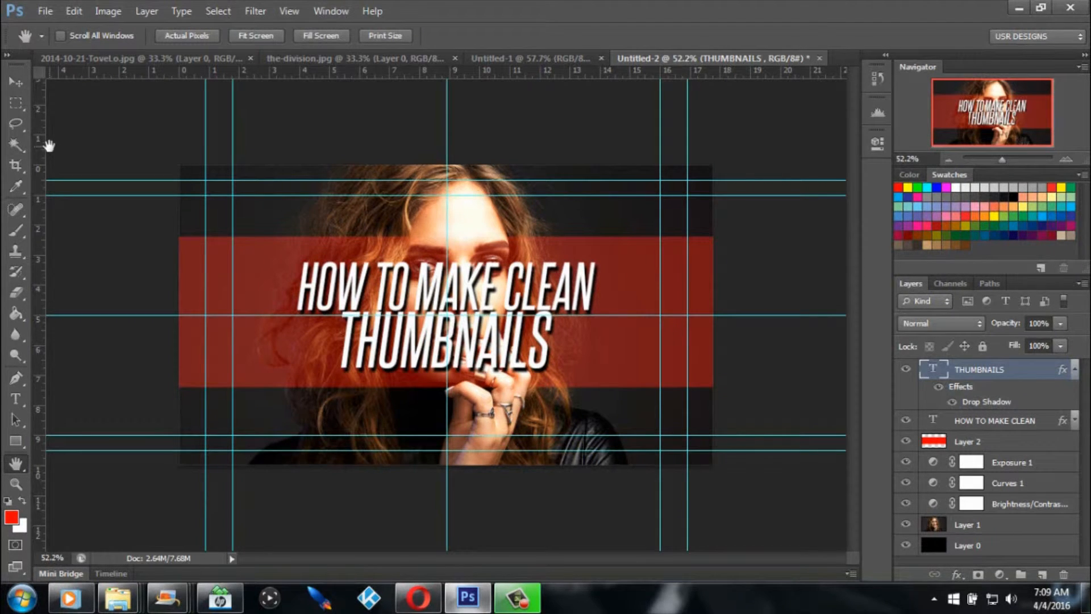
Step: Clear the layer styles from both the THUMBNAILS and HOW TO MAKE CLEAN text layers
right_click(1068, 372)
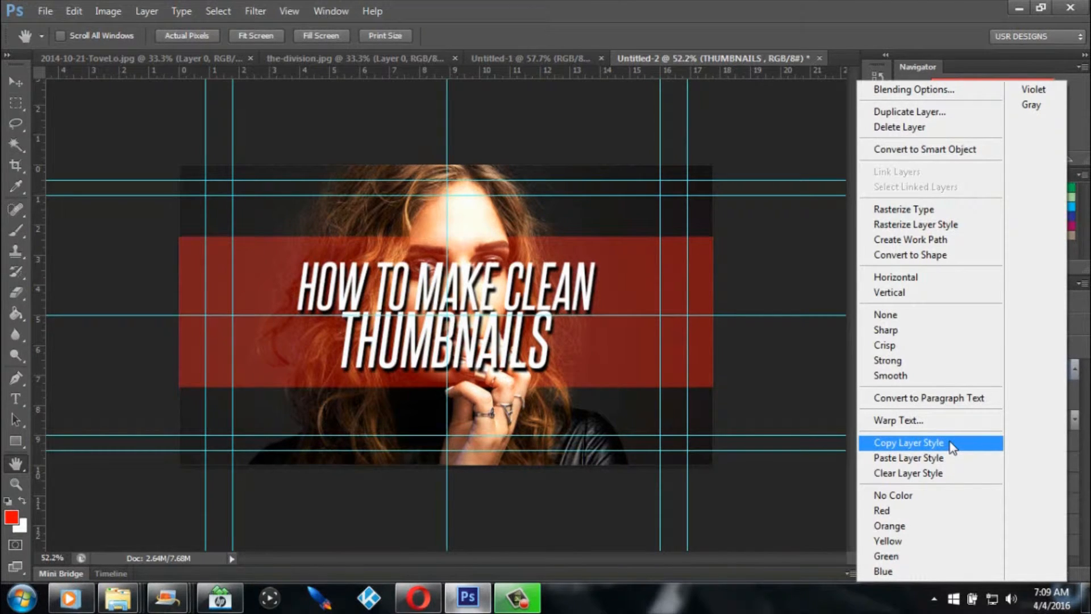
click(933, 473)
right_click(1024, 397)
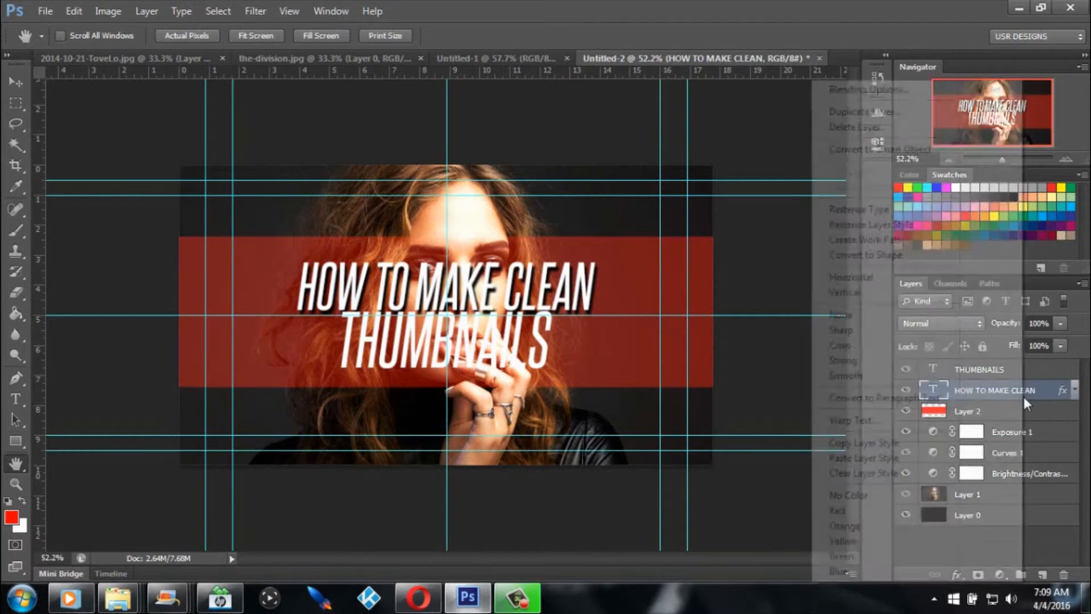
click(854, 475)
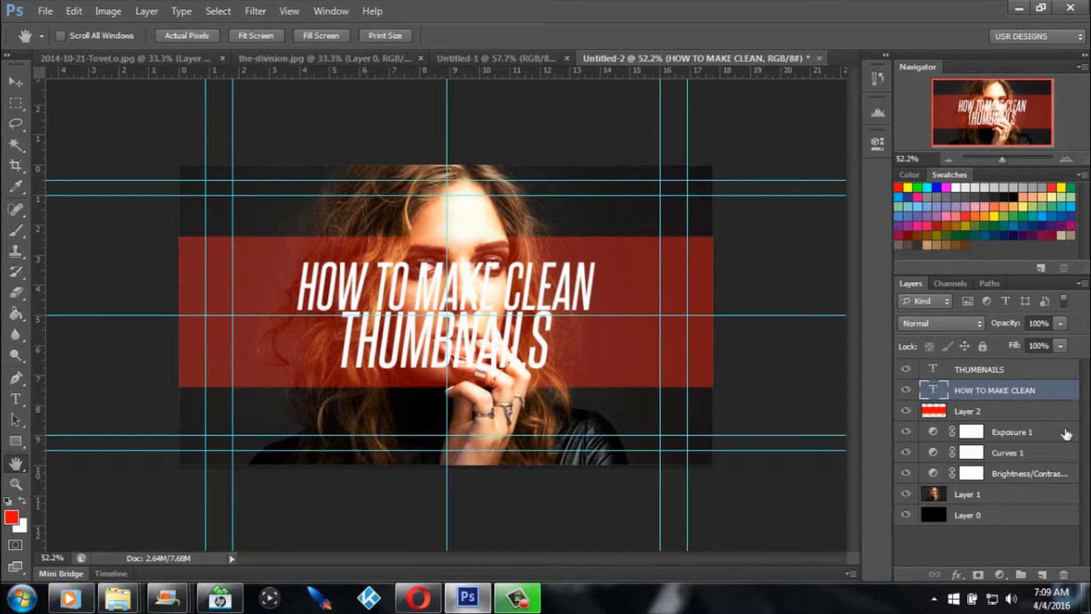
Step: Delete the red band layer and add a new empty layer above the THUMBNAILS text layer
drag(1064, 418, 1064, 574)
click(1023, 373)
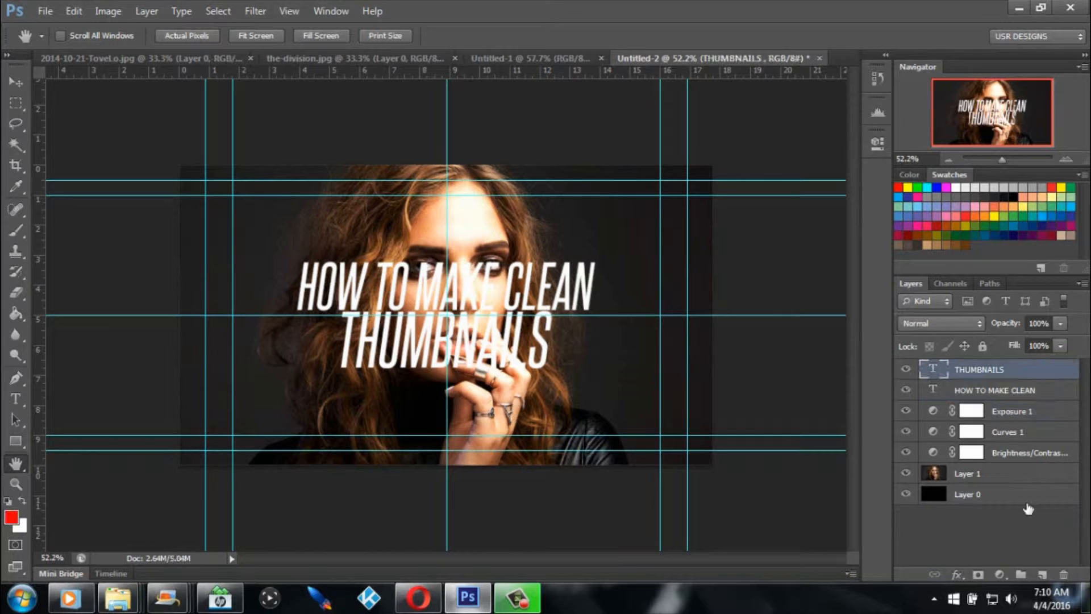
click(1042, 574)
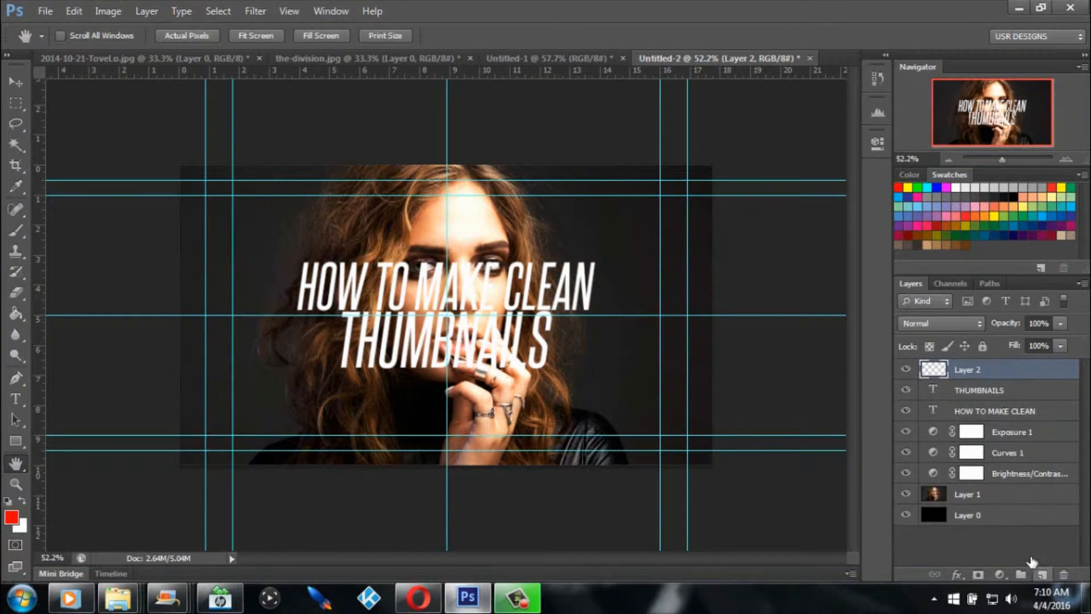
Step: Select a full-width horizontal band around the title on the new layer and fill it with black
click(15, 104)
drag(156, 247, 740, 380)
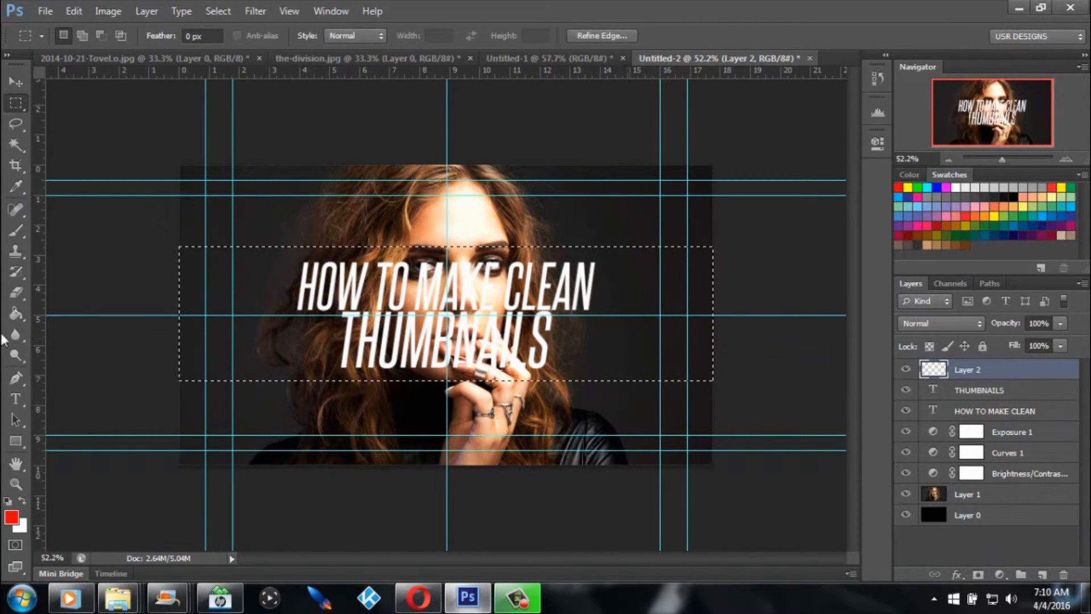
click(17, 317)
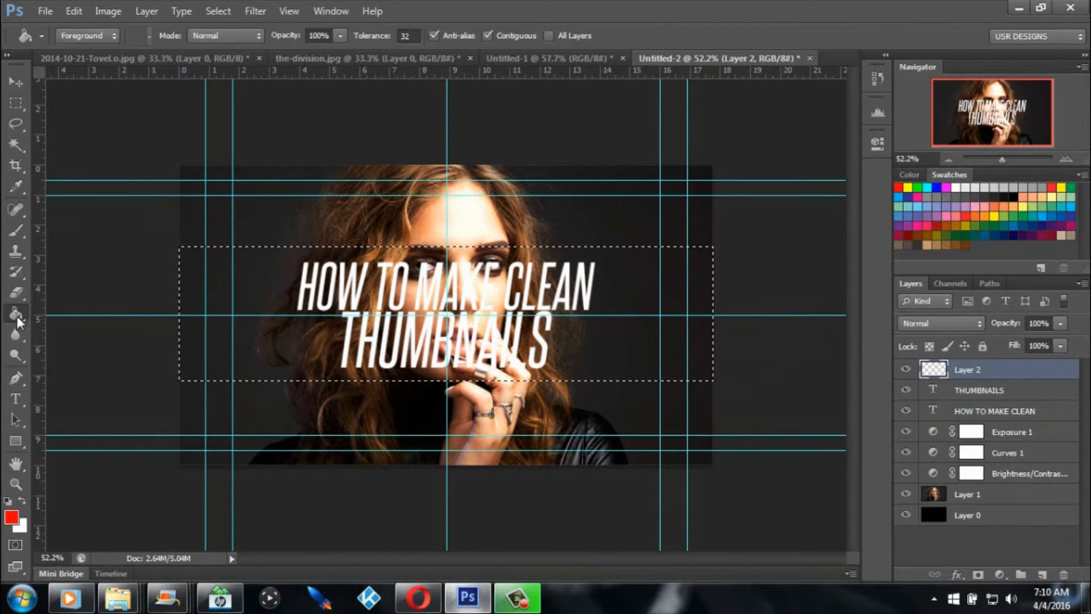
click(1013, 197)
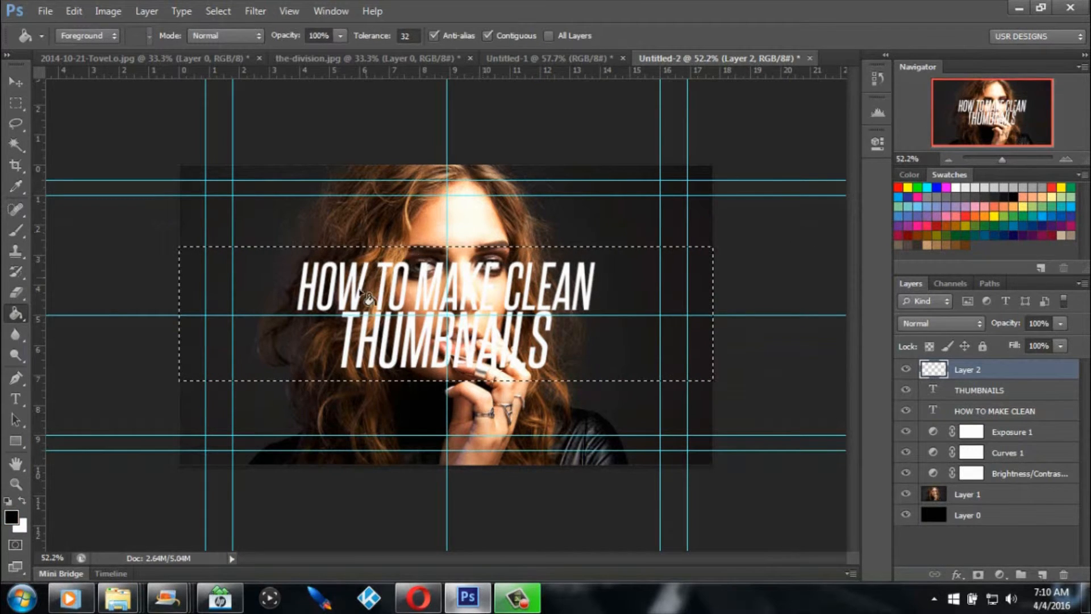
click(367, 296)
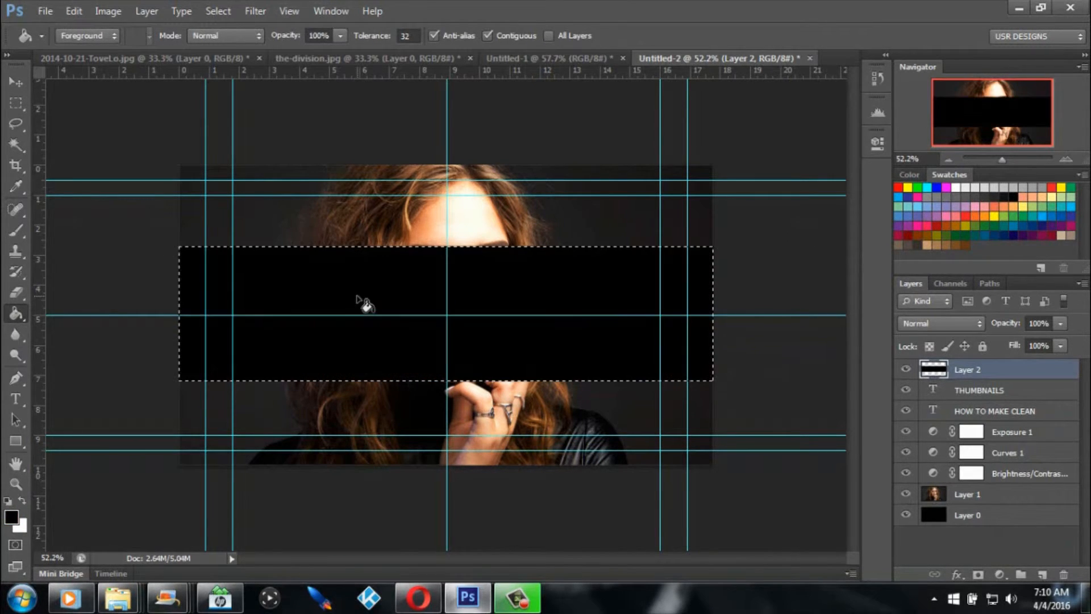
Step: Deselect the black band and move its Layer 2 below both title text layers
click(16, 145)
key(ctrl+d)
drag(1016, 377, 992, 422)
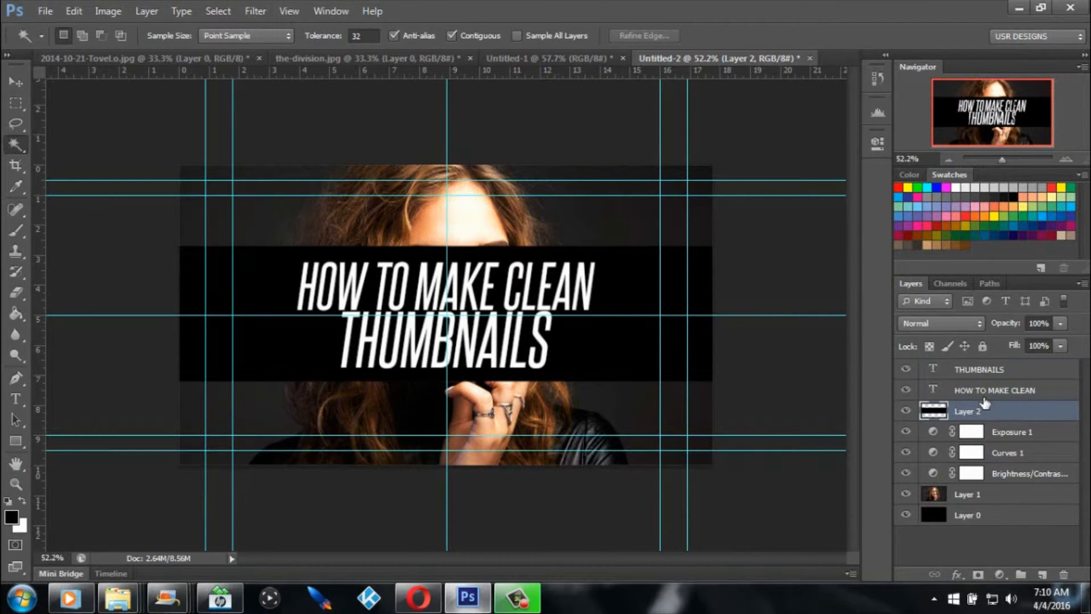
Step: Try the Overlay and Soft Light blend modes on the black band and return it to Normal
click(955, 324)
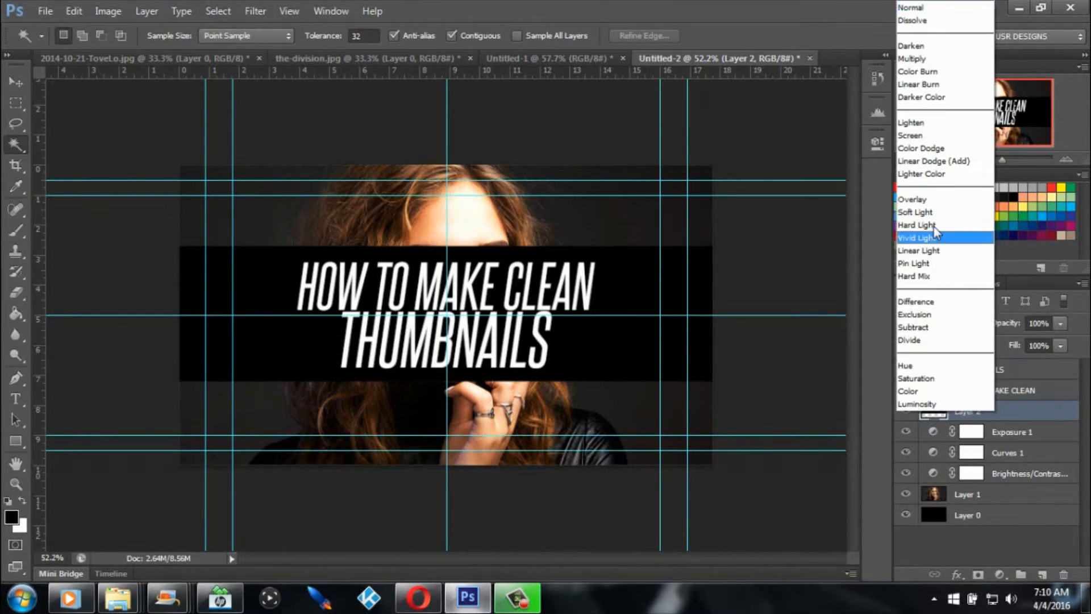
click(937, 199)
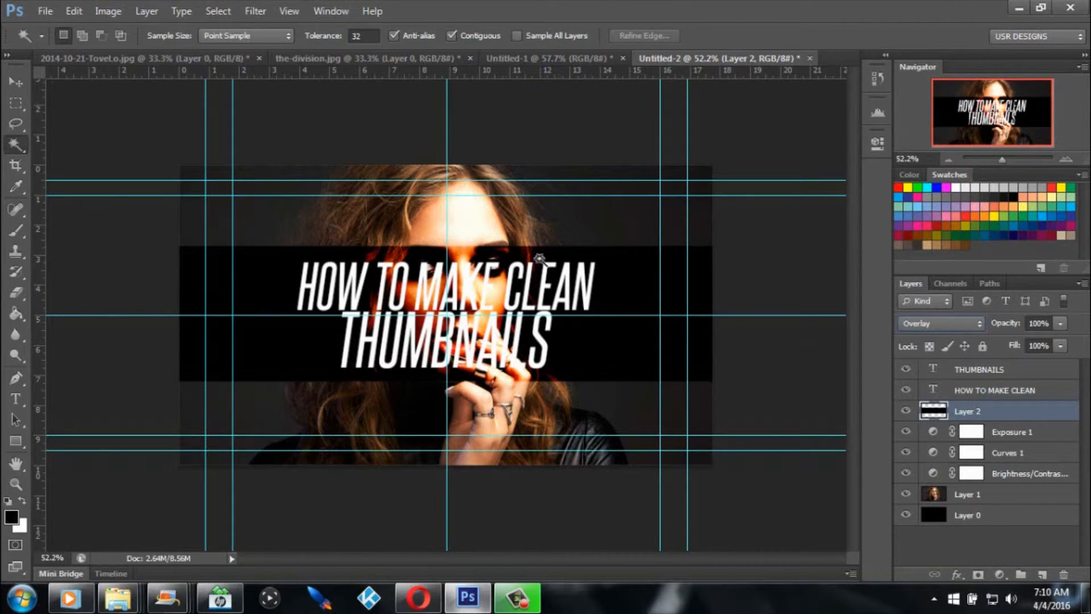
click(941, 325)
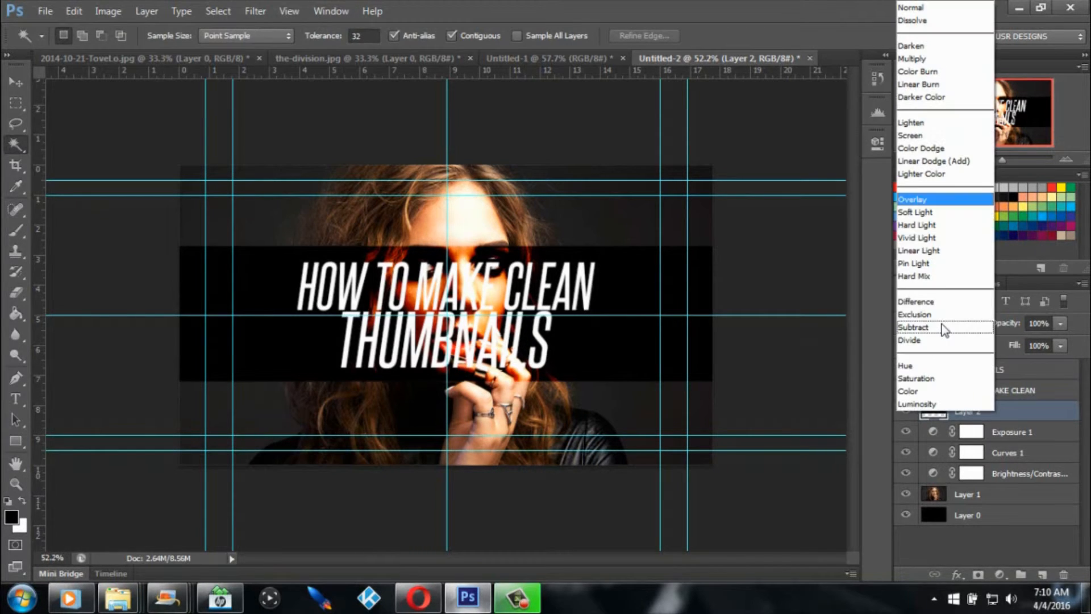
click(939, 210)
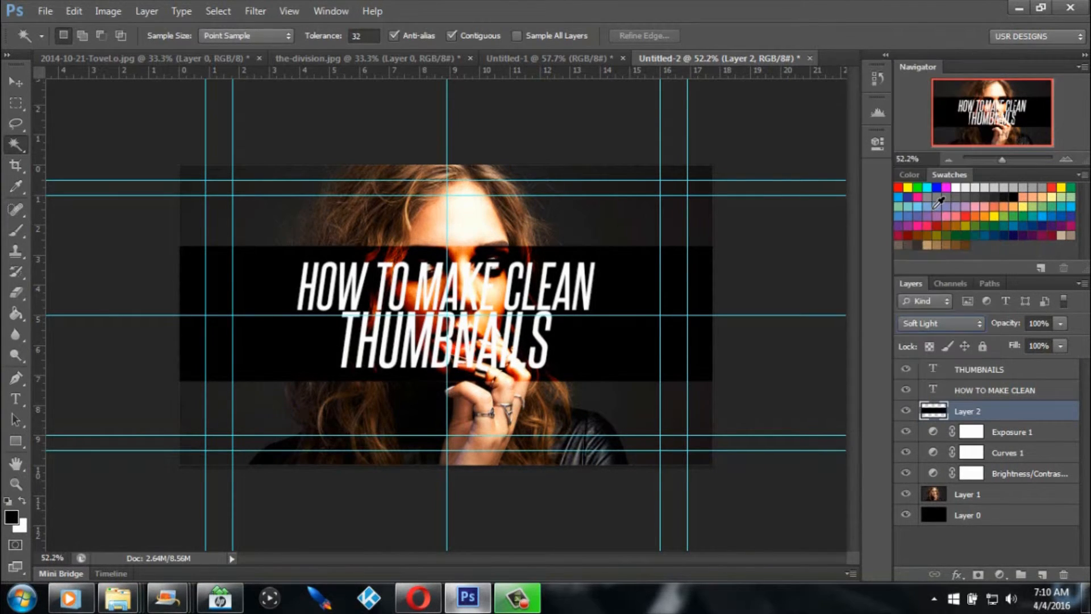
click(931, 322)
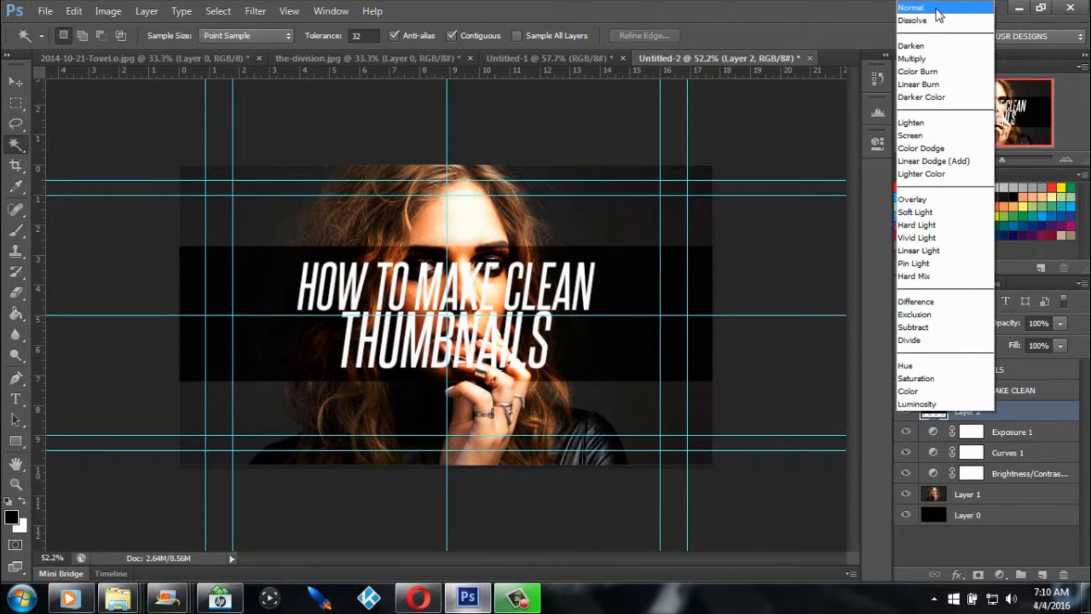
click(915, 8)
Step: Cycle the black band through successive blend modes, including Multiply, Color Burn, Lighten, Linear Light and Subtract
key(shift+plus)
key(shift+plus)
key(shift+plus)
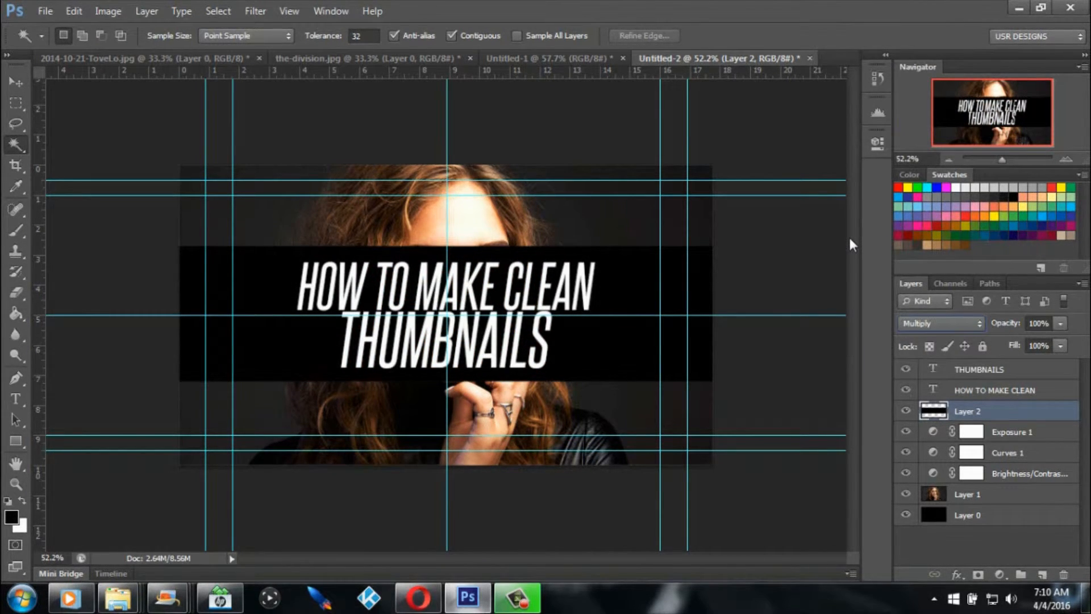
key(shift+plus)
key(shift+plus)
key(shift+plus)
key(shift+plus)
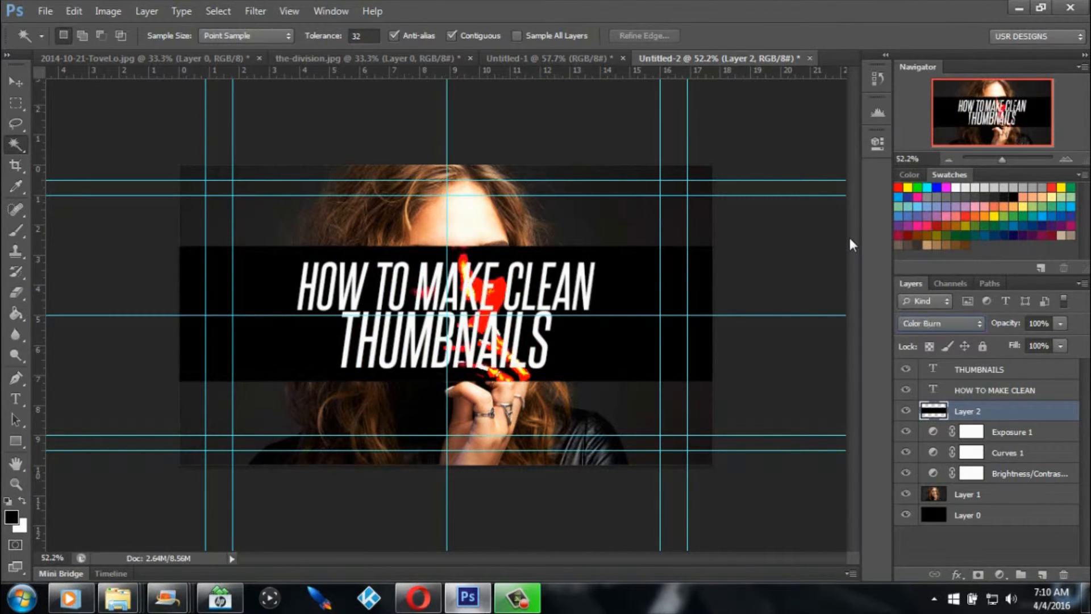
key(shift+plus)
key(shift+plus)
key(shift+plus)
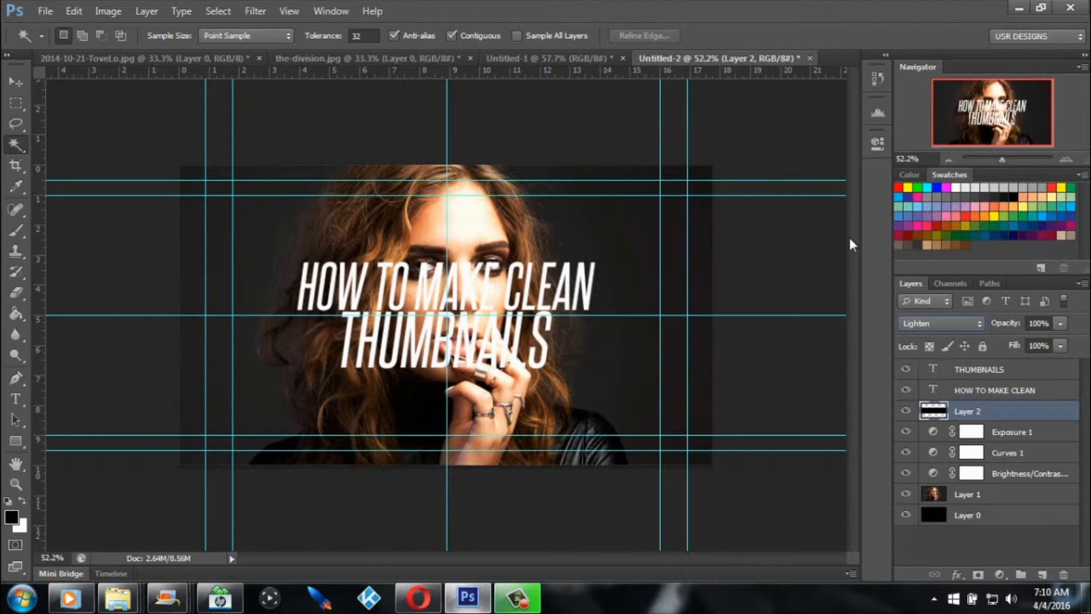
key(shift+plus)
key(shift+plus)
key(shift+plus)
key(shift+plus)
key(shift+plus)
key(shift+plus)
key(shift+plus)
key(shift+plus)
key(shift+plus)
key(shift+plus)
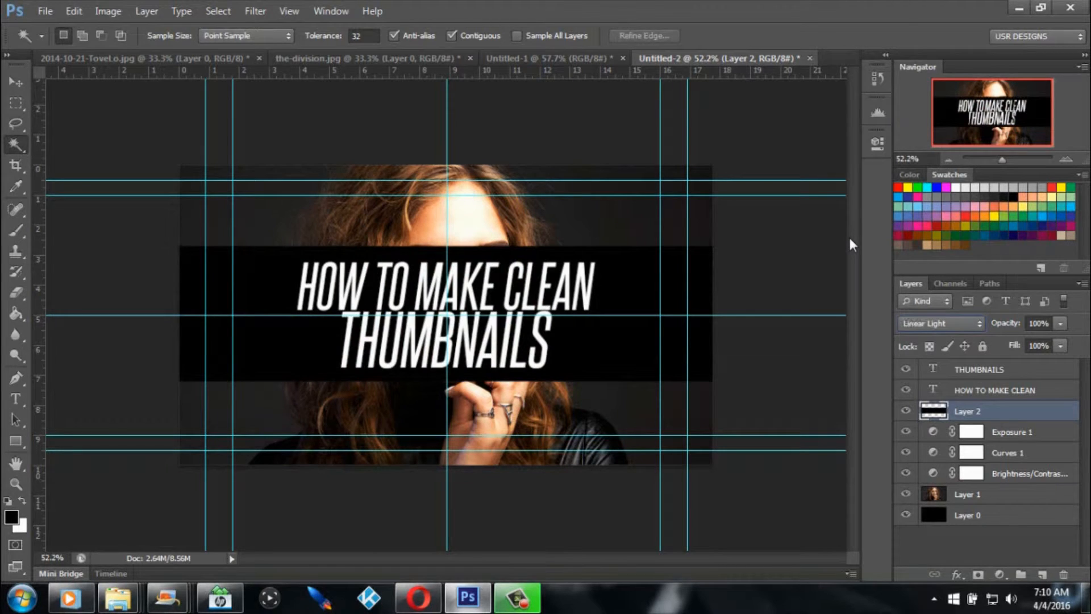
key(shift+plus)
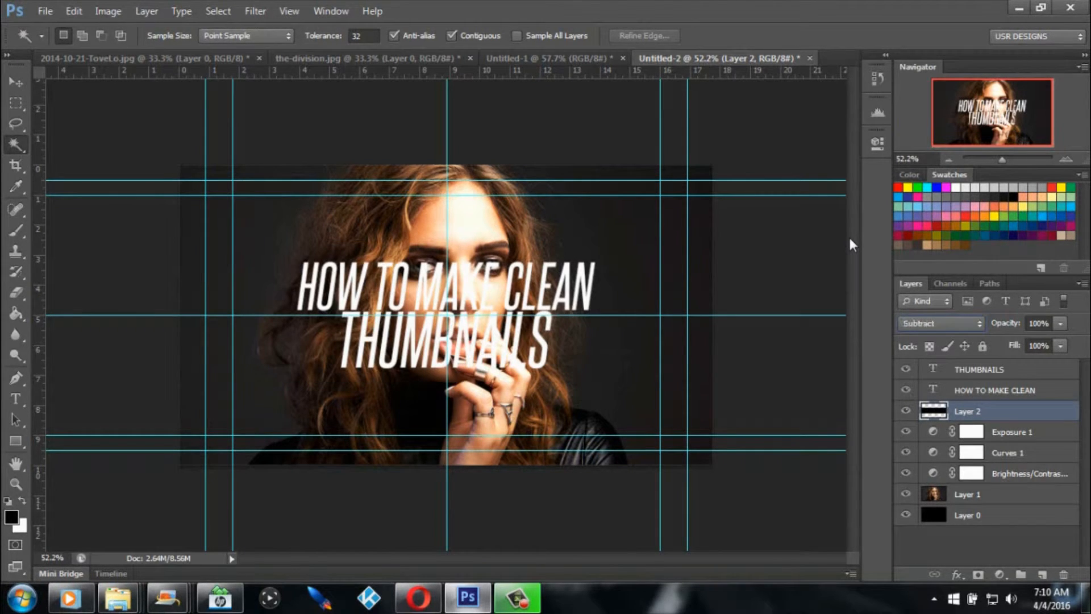
Step: Set the black band's blend mode to Soft Light and its opacity to 54%, discarding a trial duplicate of the layer
click(952, 322)
click(955, 211)
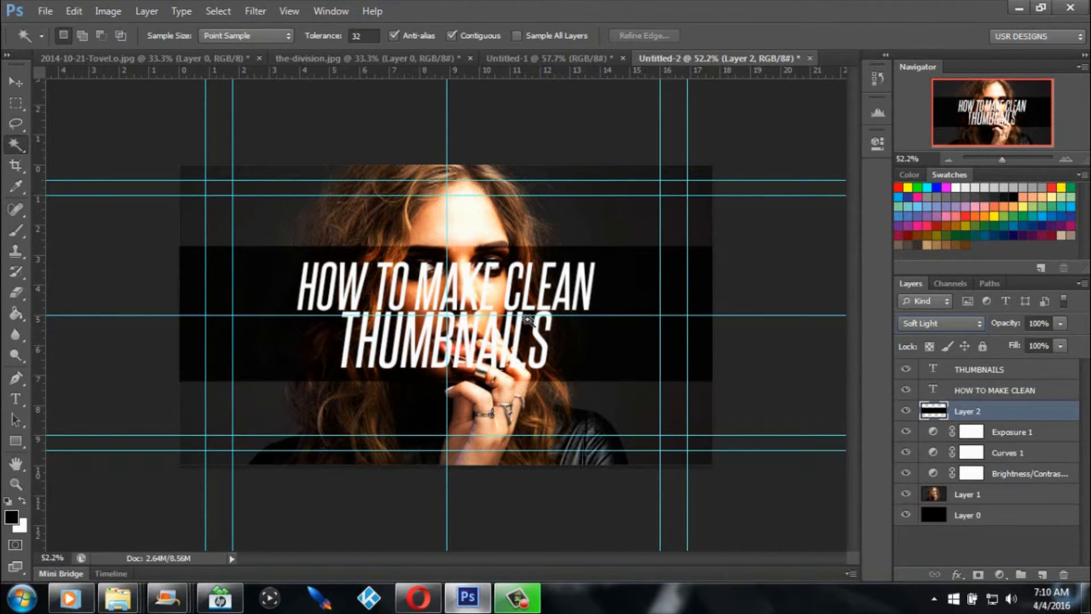
drag(1048, 418, 1042, 575)
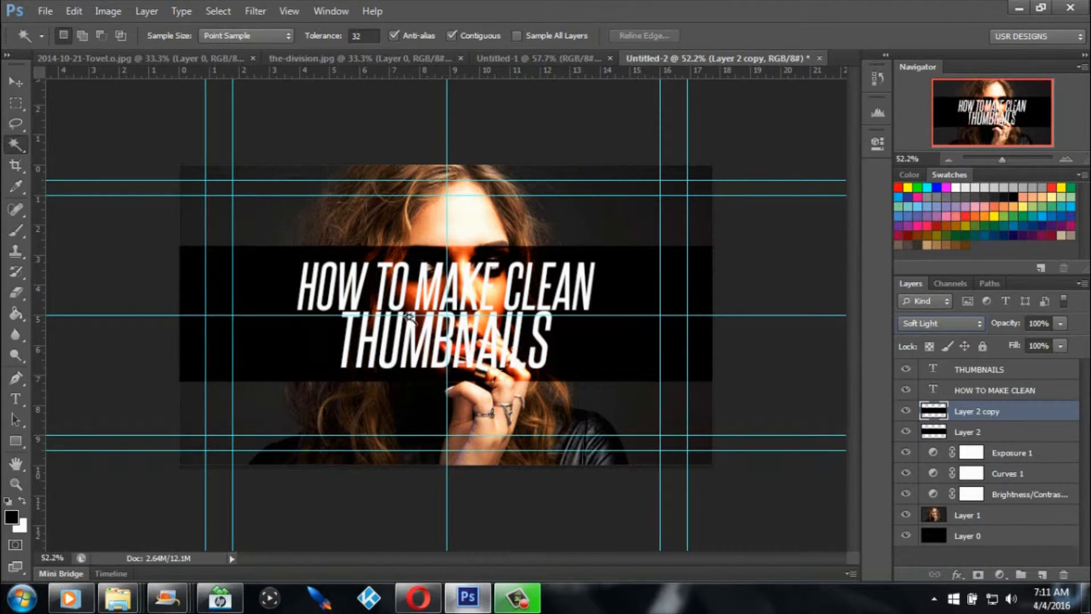
drag(1027, 412, 1063, 574)
click(1060, 327)
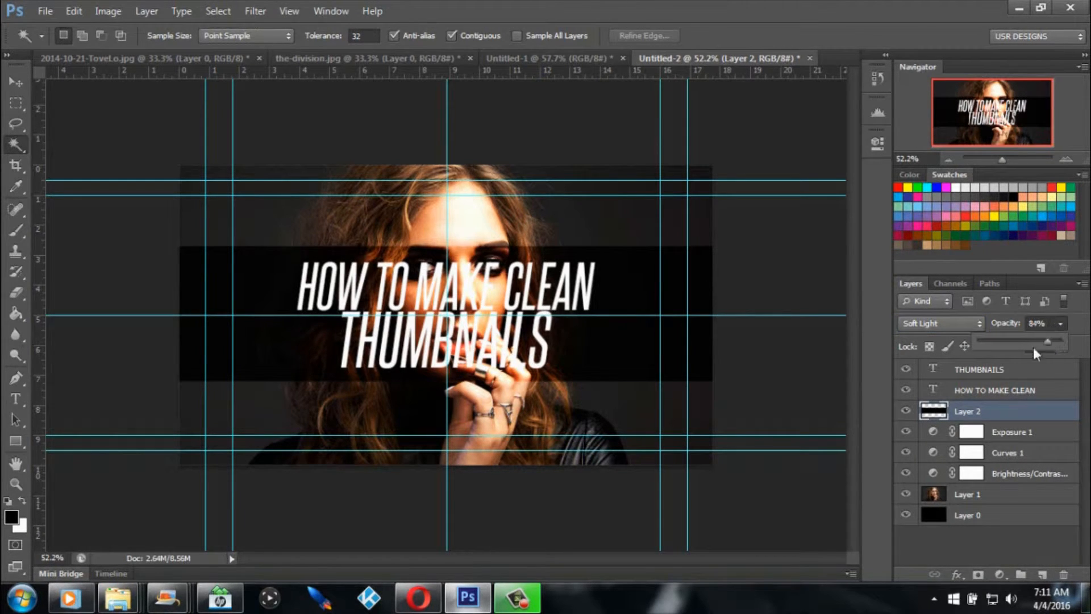
drag(1051, 343, 1023, 348)
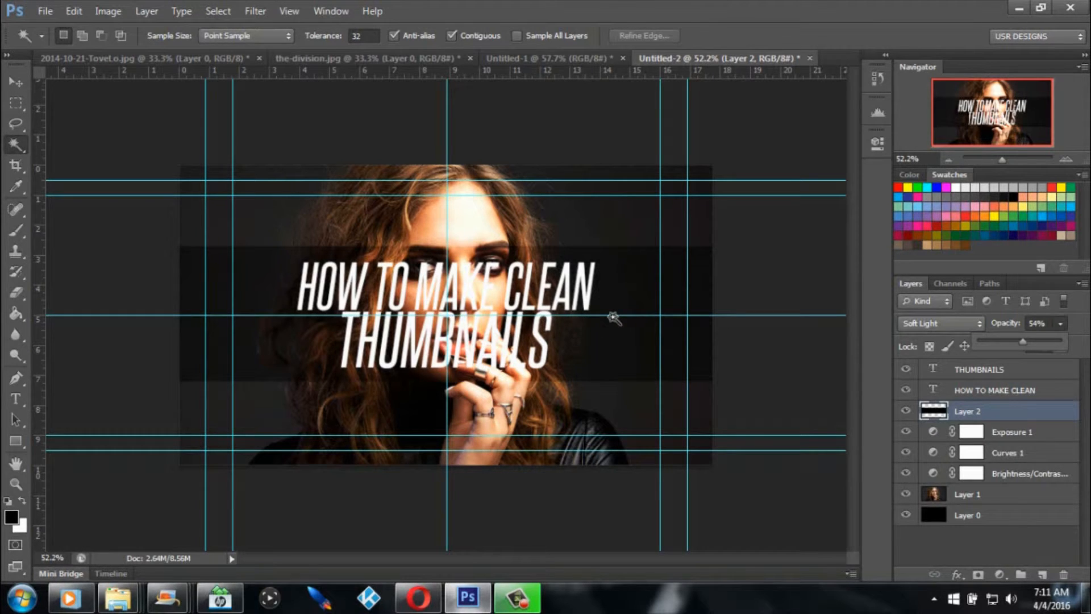
Step: Stack two trial duplicates of the black band's Layer 2 and delete both copies
drag(1003, 415, 1042, 574)
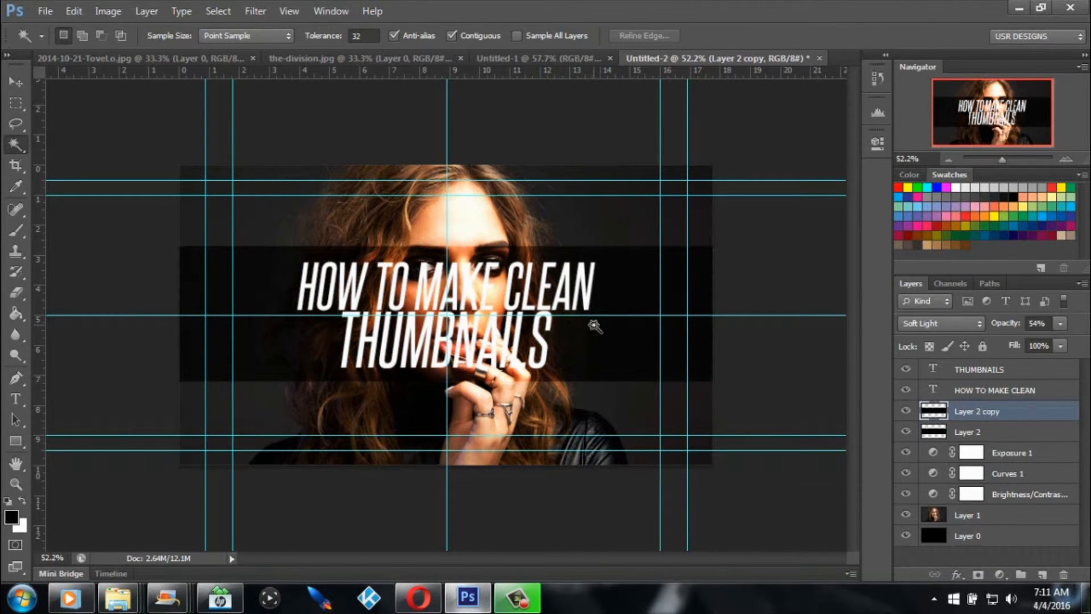
drag(1020, 415, 1040, 574)
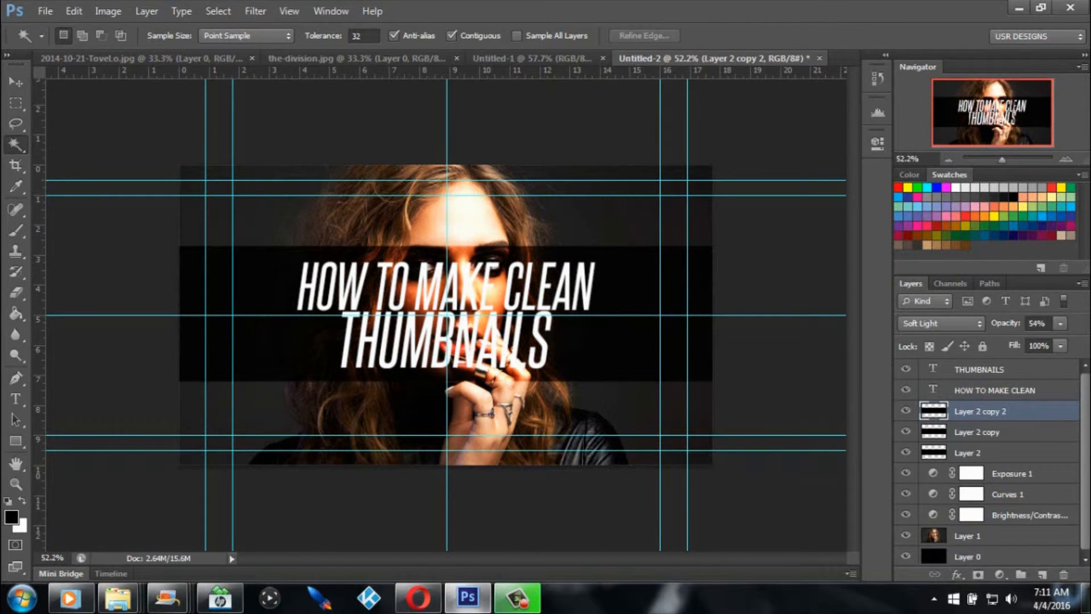
drag(1046, 463, 1062, 575)
drag(1046, 415, 1064, 575)
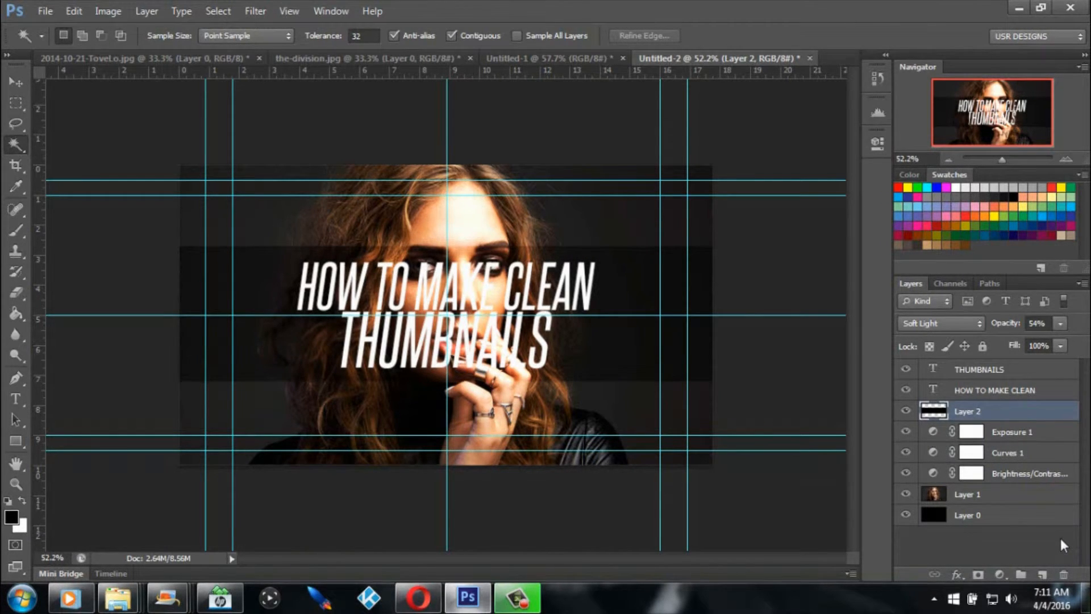
Step: Raise the black band's opacity to 100%, try the Overlay and Dissolve blend modes and return it to Normal
click(1061, 324)
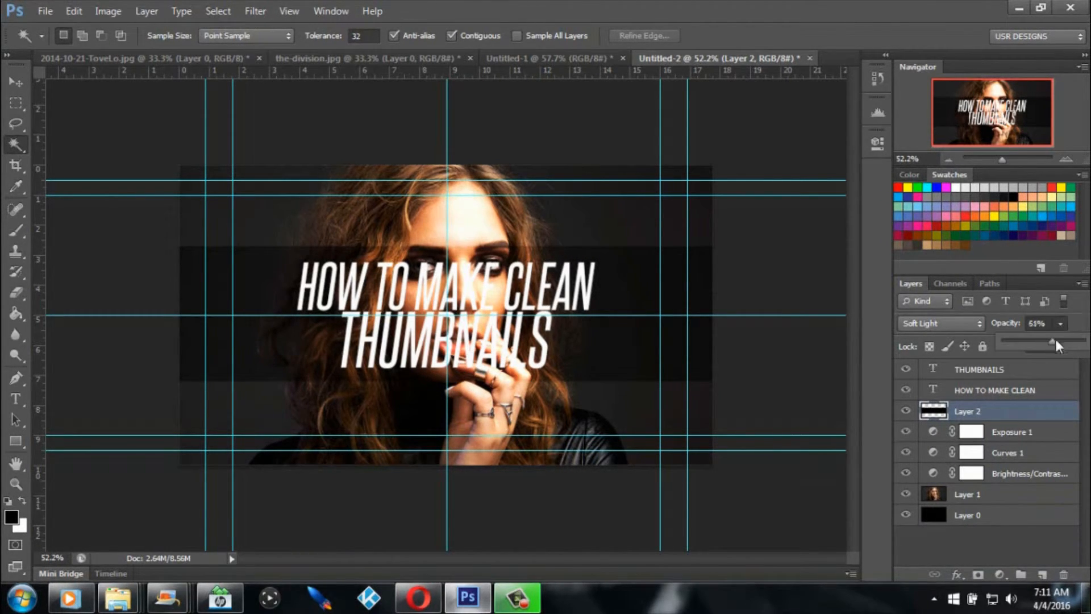
drag(1055, 339, 1084, 340)
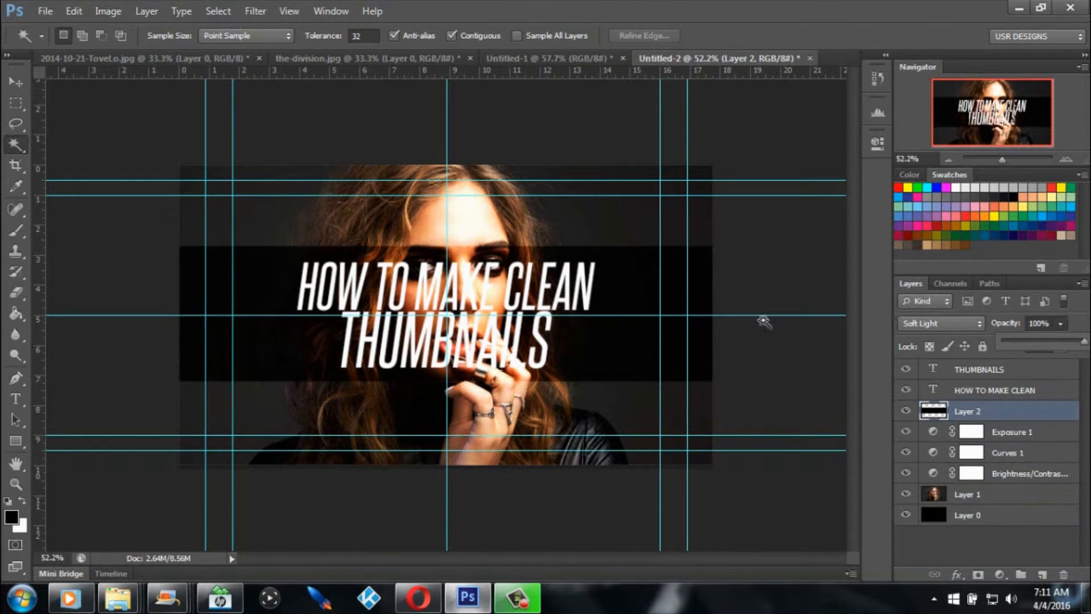
click(974, 327)
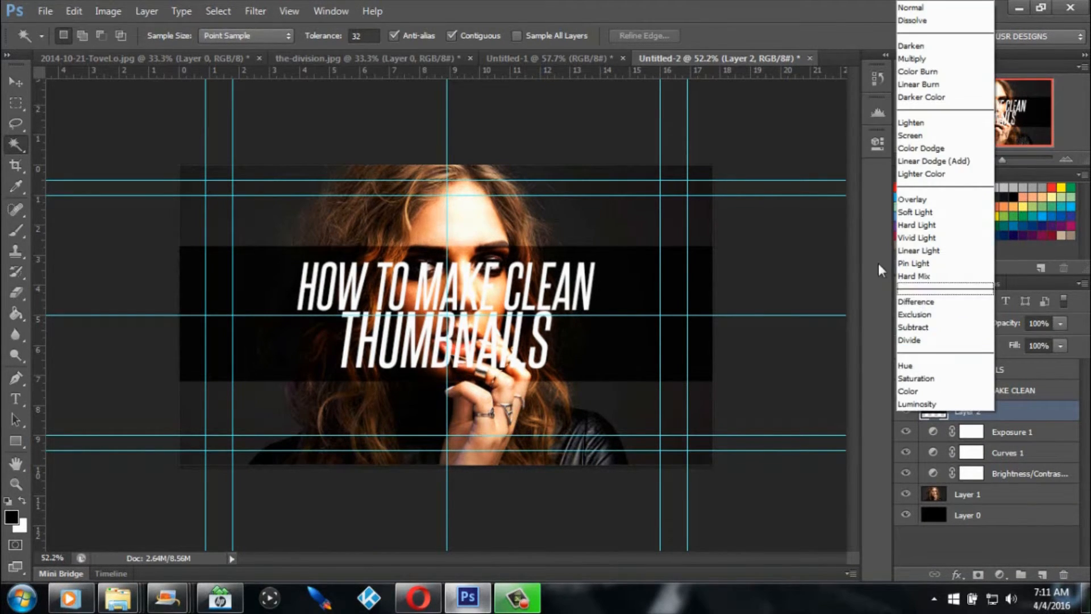
click(924, 200)
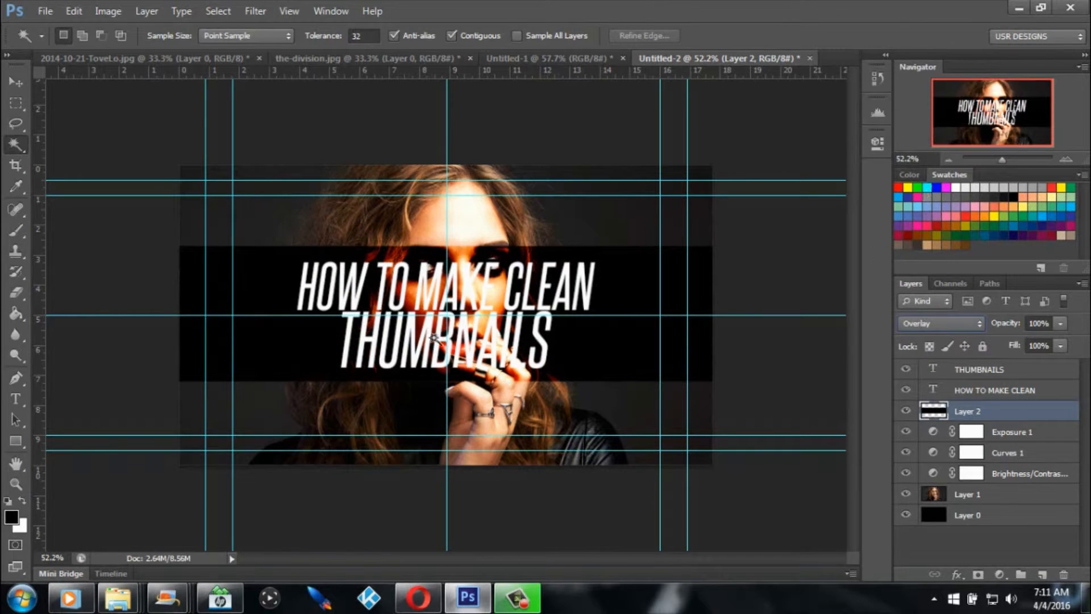
click(942, 321)
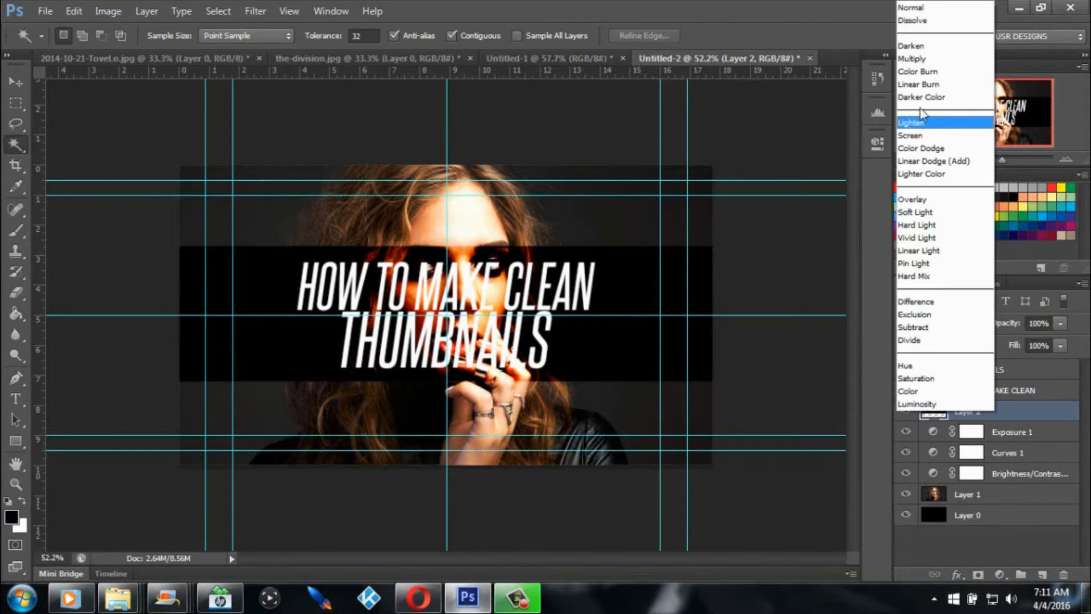
click(928, 19)
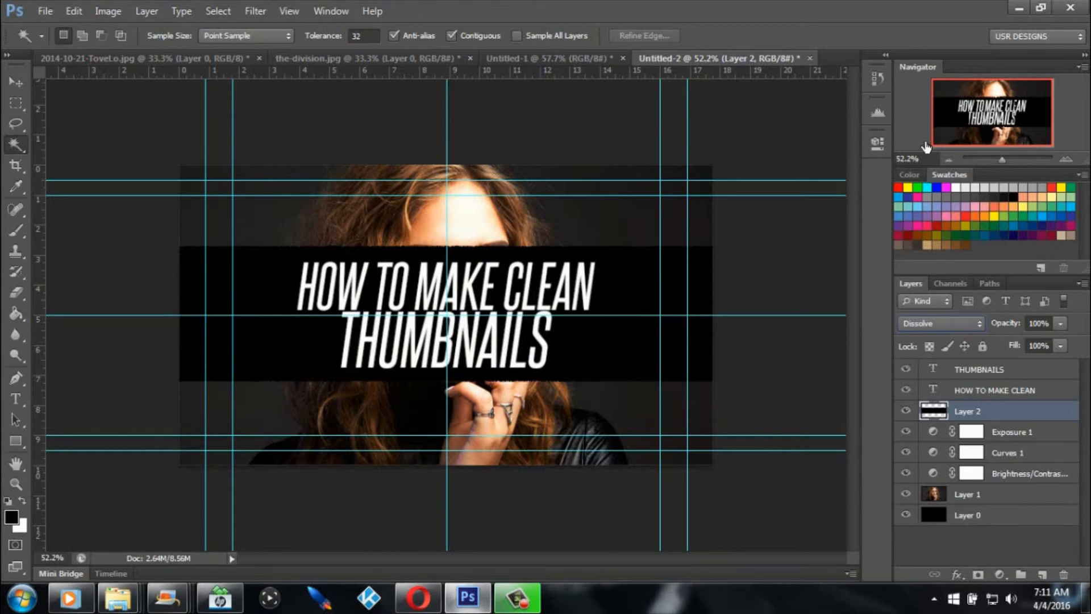
click(935, 324)
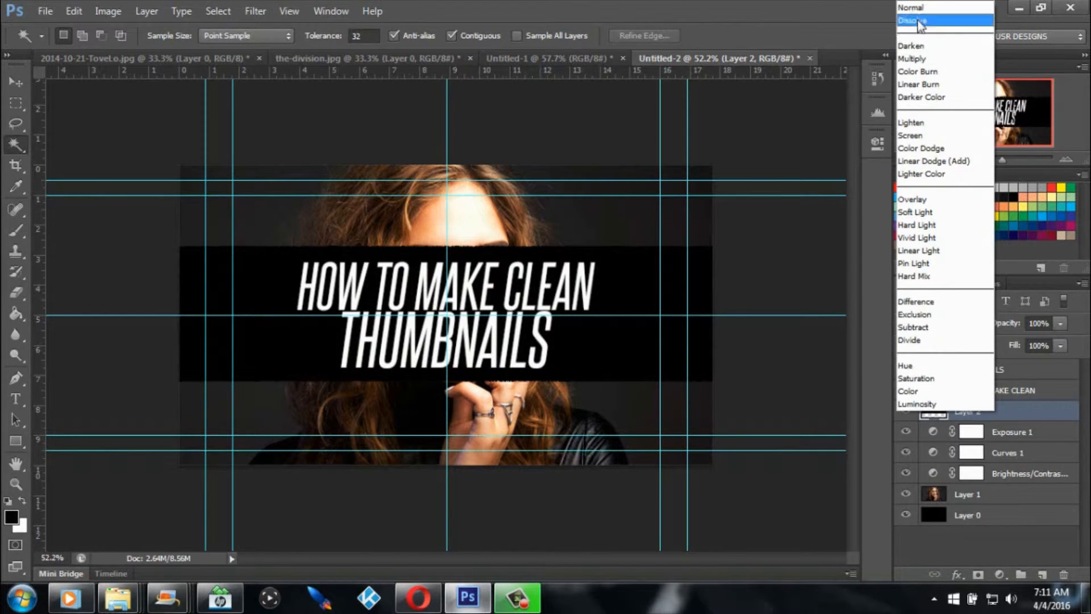
click(920, 7)
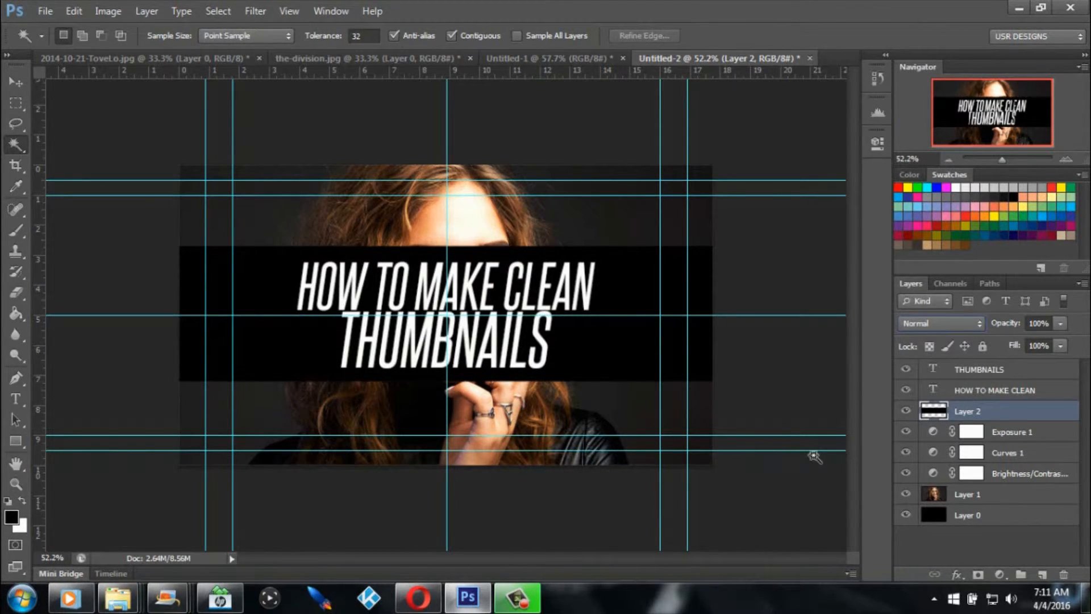
Step: Lower the black band's opacity to 63% and hide the guides
click(1061, 324)
drag(1043, 345, 1038, 353)
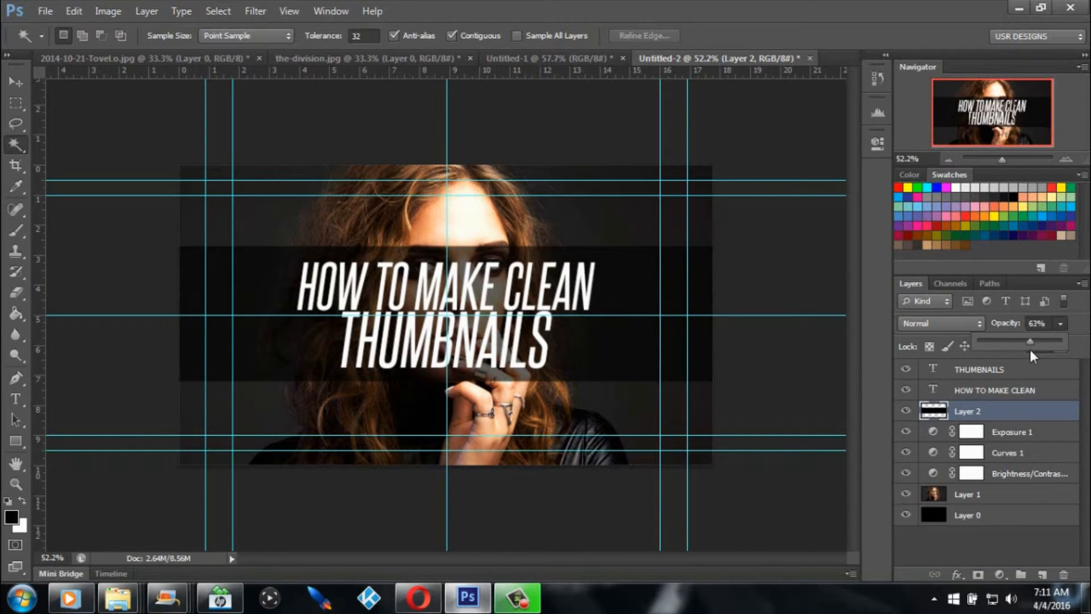
click(19, 104)
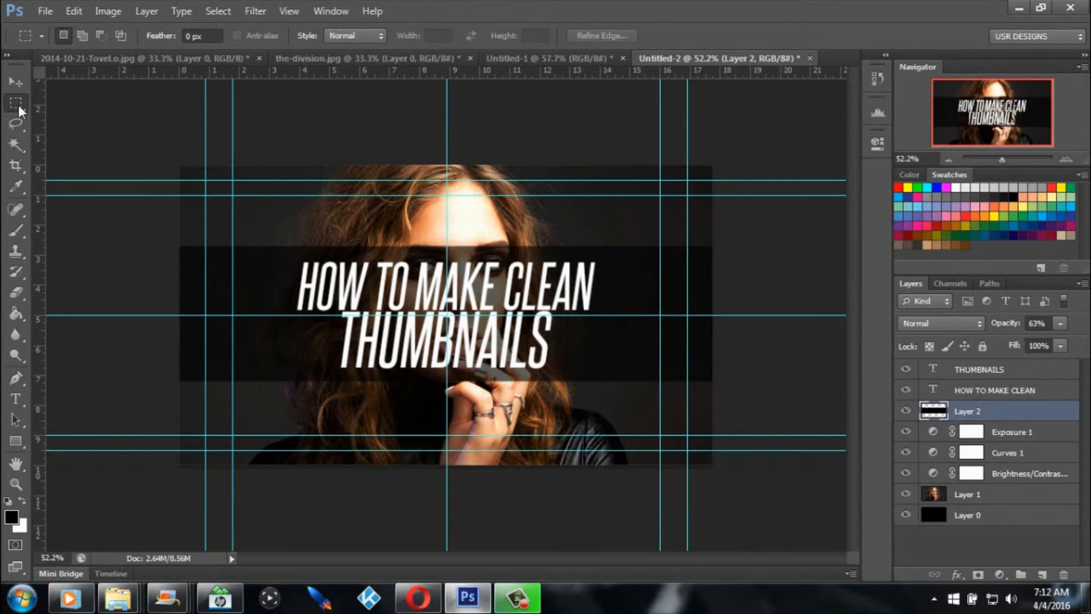
key(ctrl+semicolon)
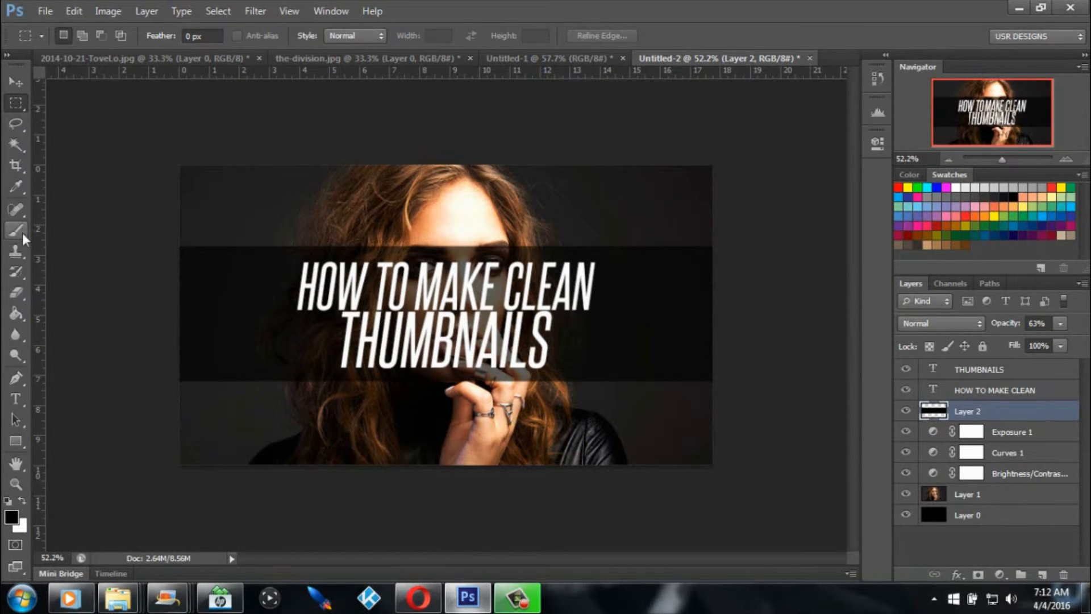
Step: Choose the 1431 px splatter preset for the Brush tool
click(15, 334)
click(17, 377)
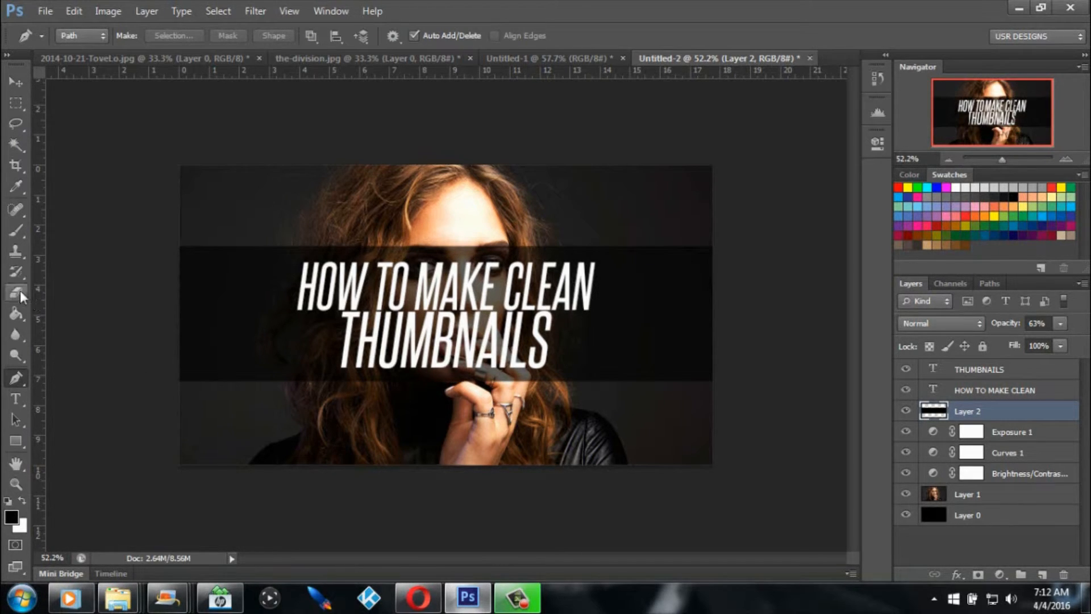
click(20, 228)
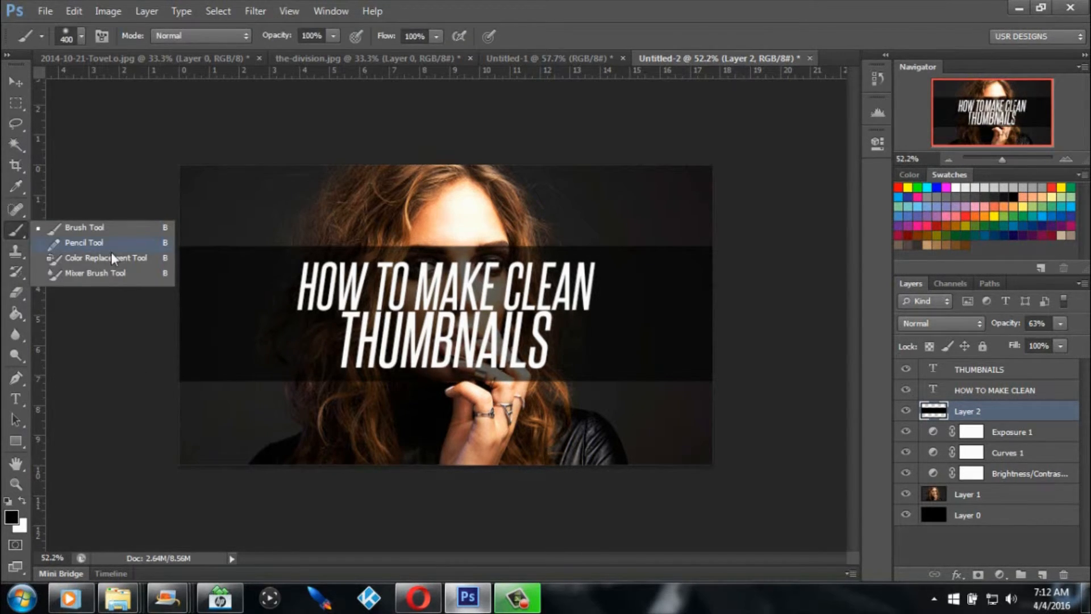
click(81, 36)
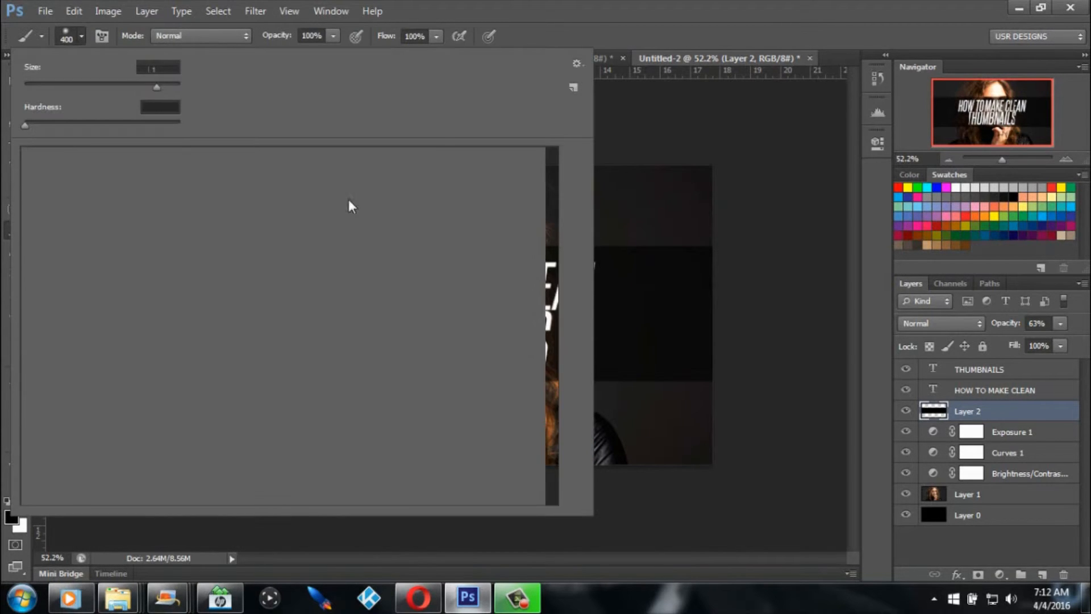
drag(553, 209, 554, 277)
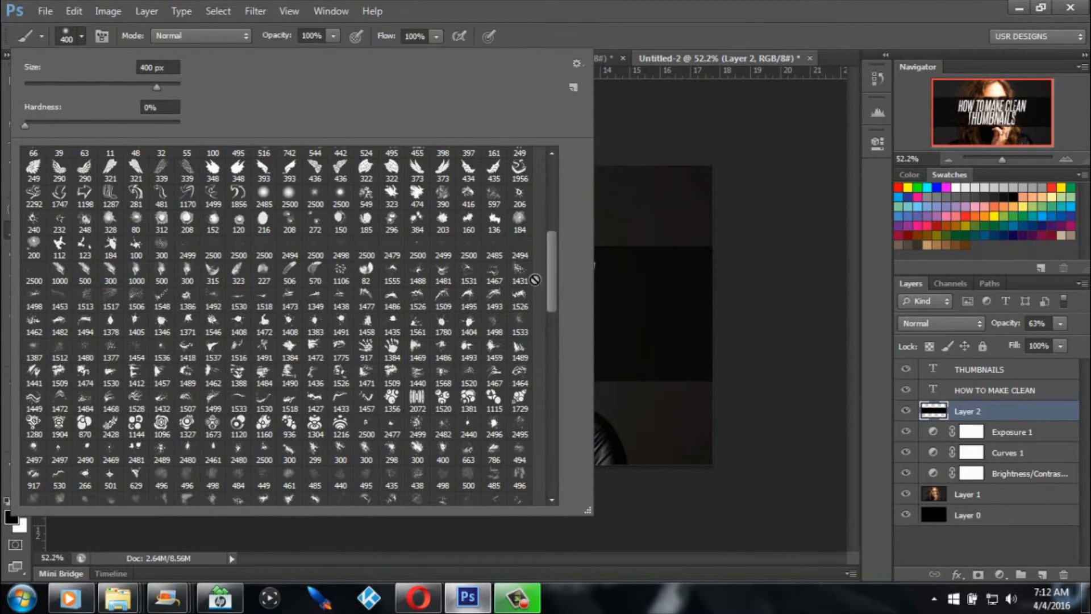
click(519, 273)
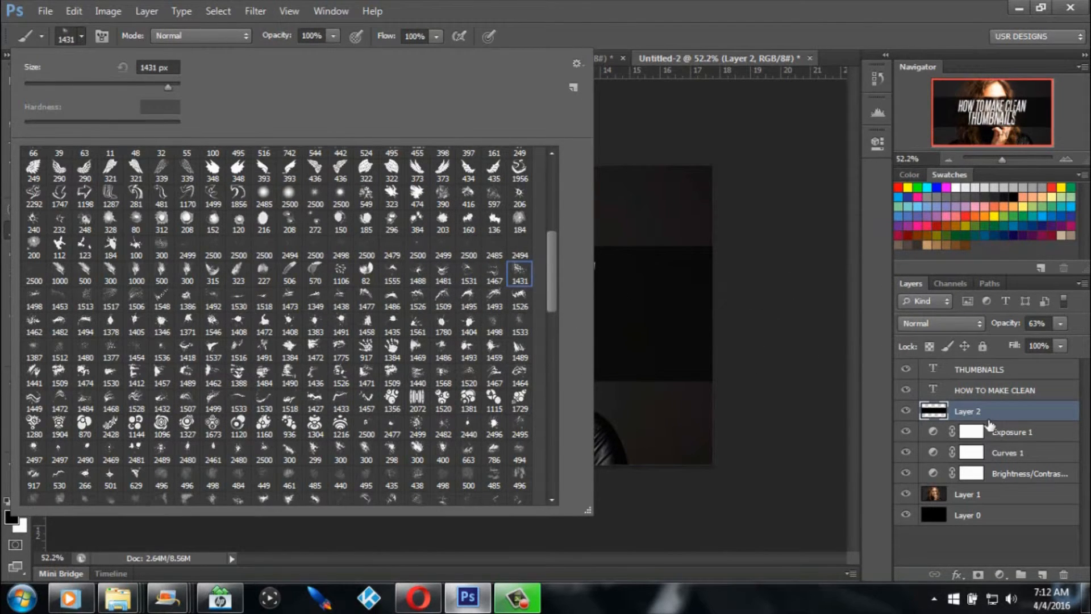
click(877, 429)
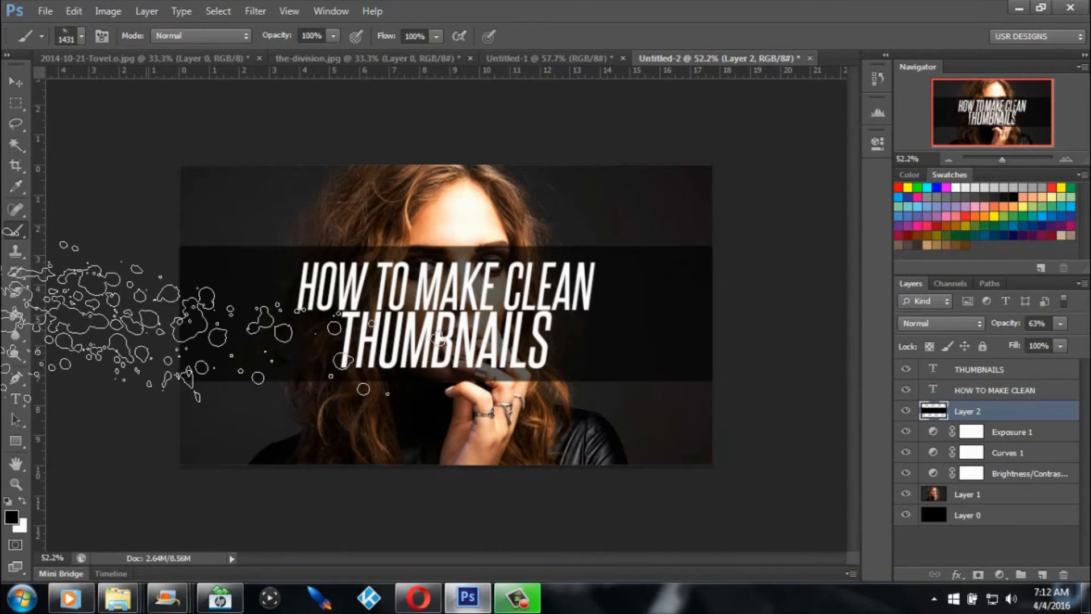
Step: Erase a splatter texture out of the black band's centre using the Eraser with the 1431 px splatter preset
click(18, 293)
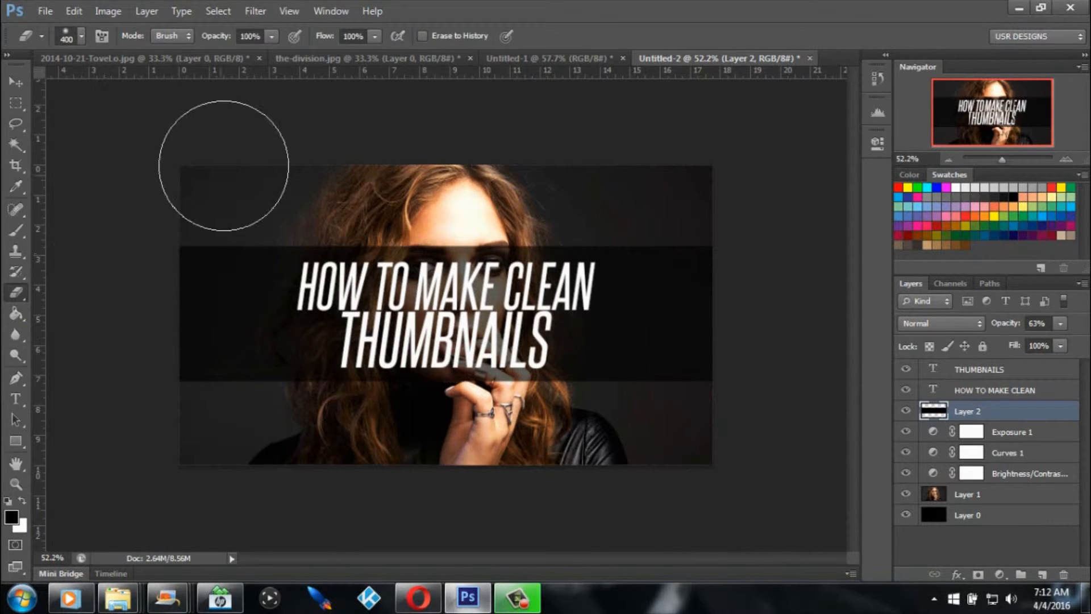
click(79, 36)
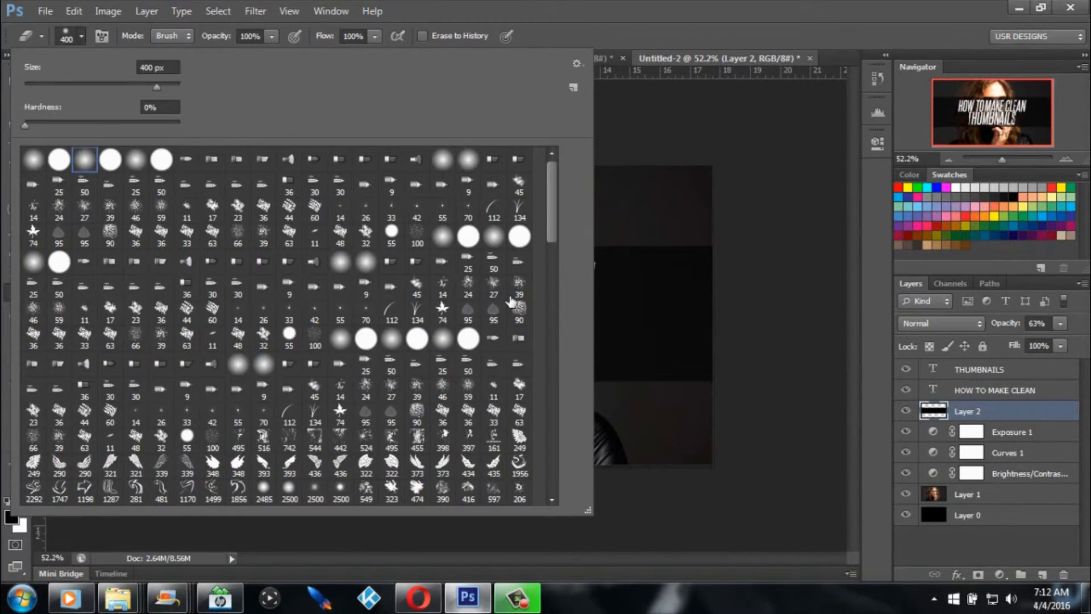
drag(554, 226, 551, 251)
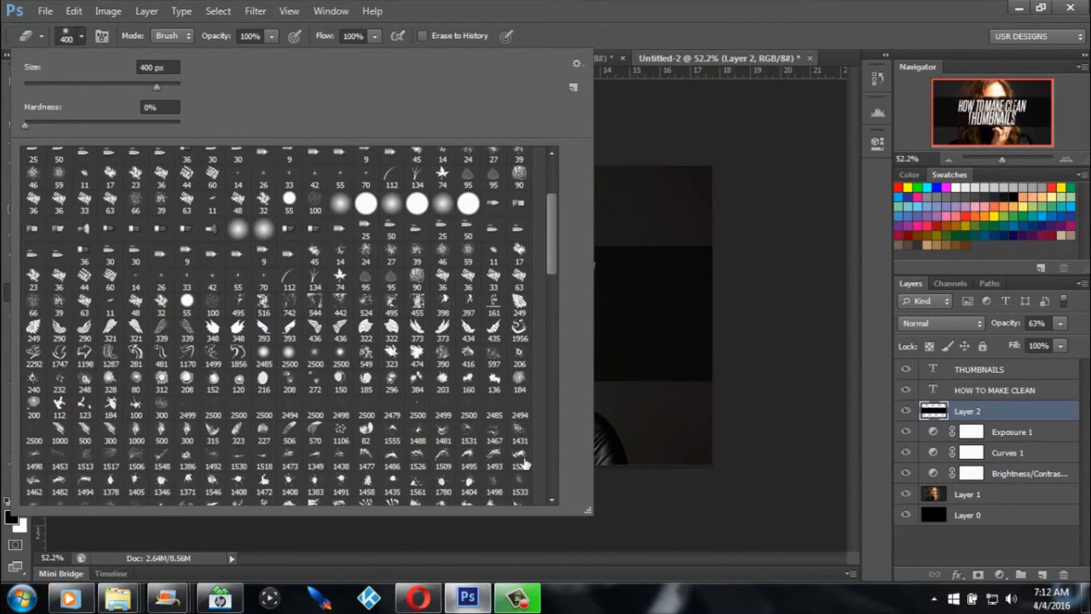
click(519, 427)
click(875, 424)
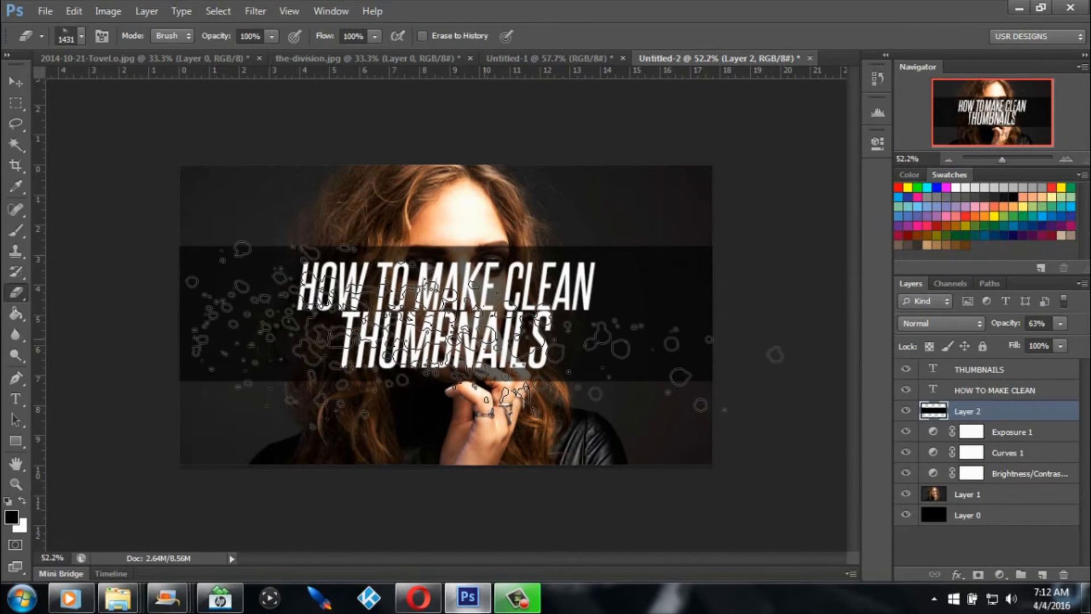
click(449, 329)
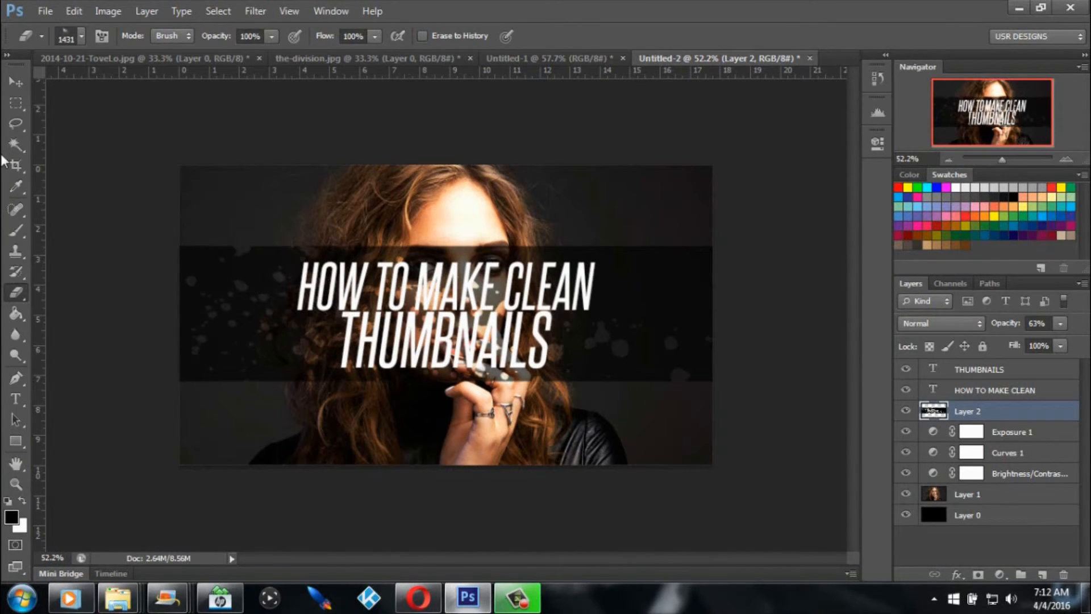
Step: Undo the splatter erasure on the black band
click(23, 107)
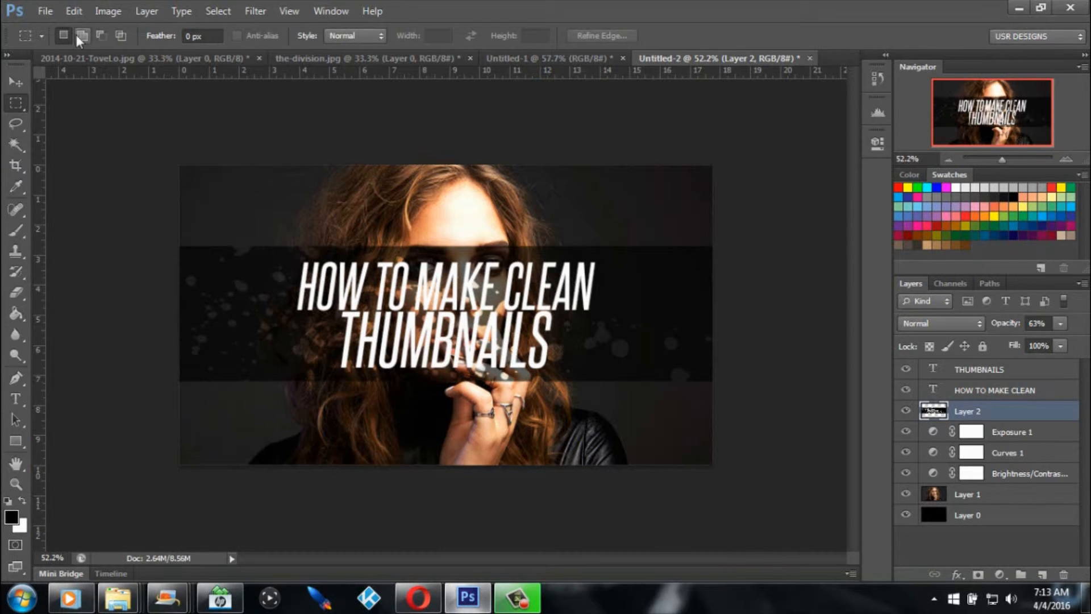
click(77, 11)
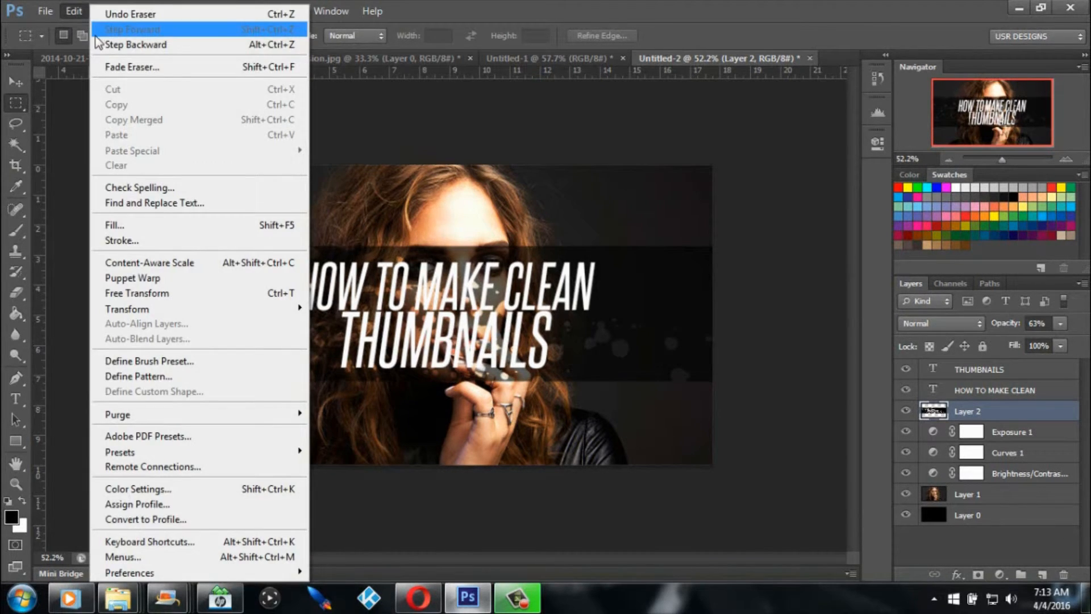
click(96, 45)
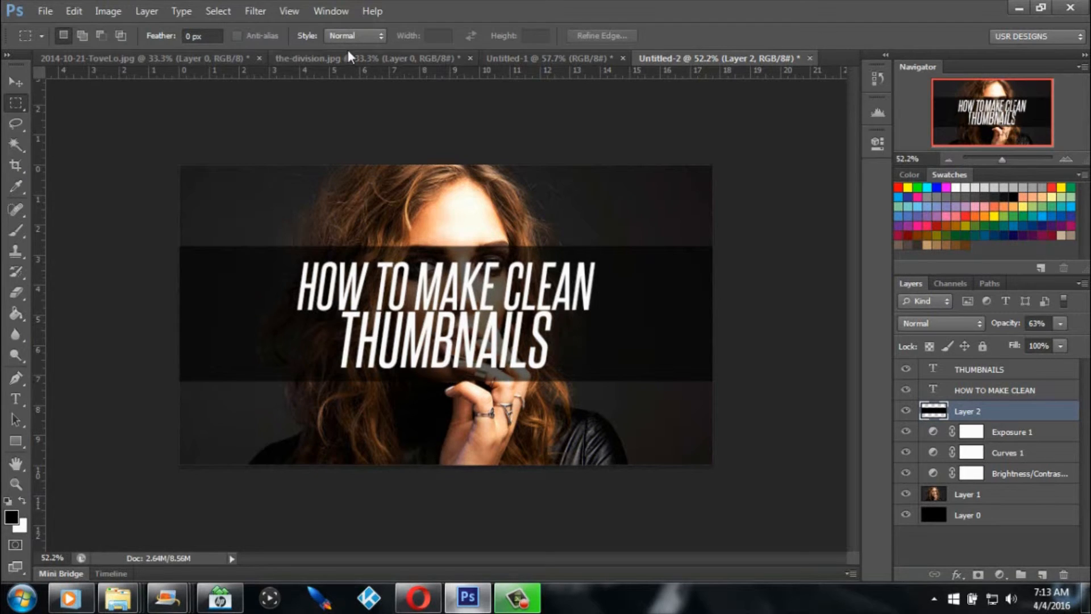
Step: Review the Untitled-1 thumbnail, the-division.jpg and the original portrait document, and return to Untitled-2
click(527, 57)
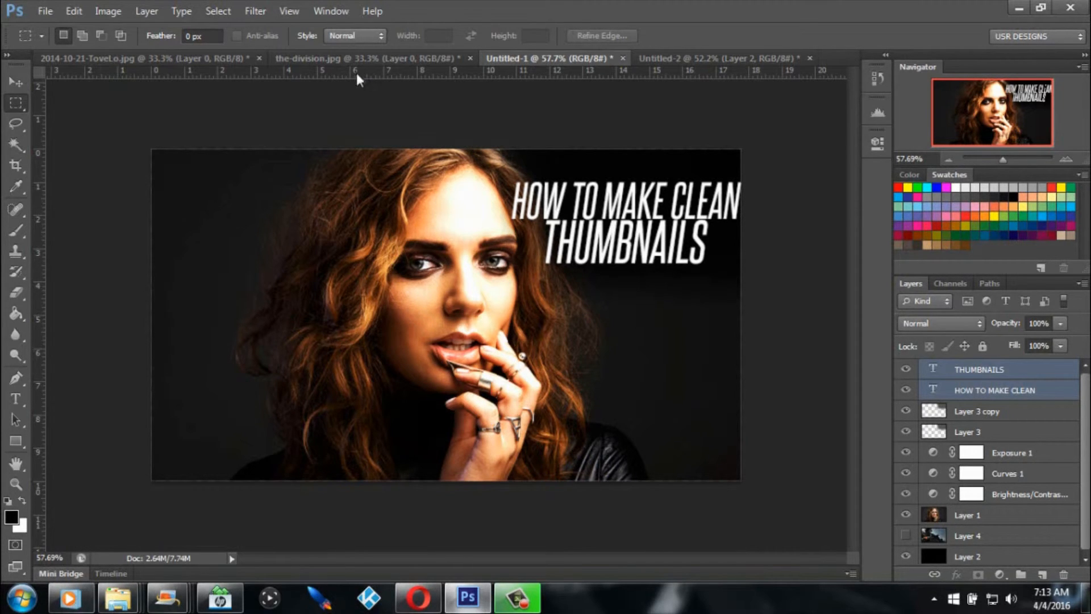
click(347, 58)
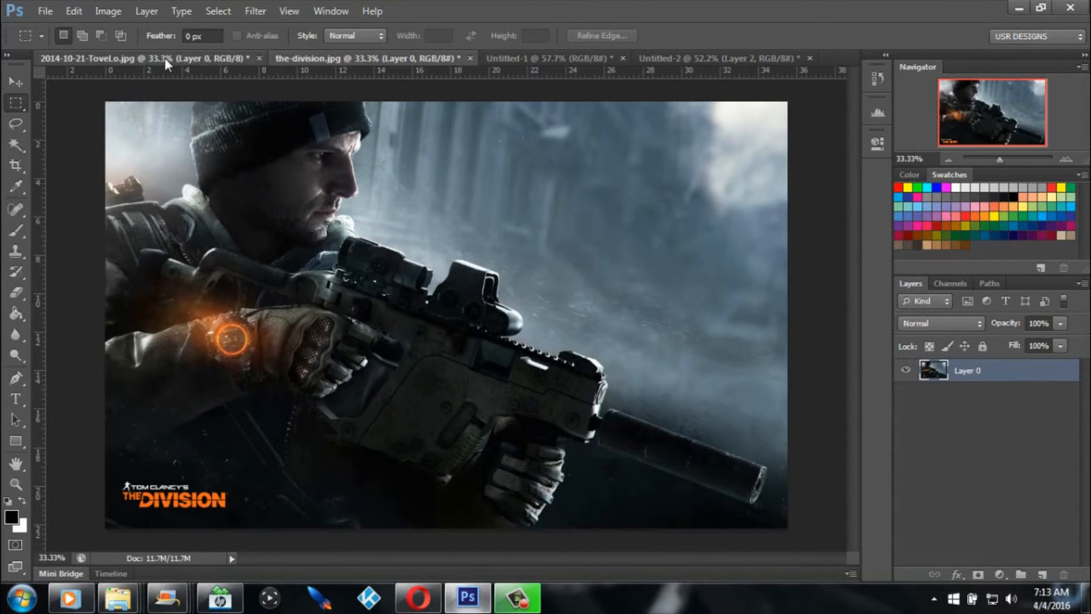
click(165, 58)
click(552, 55)
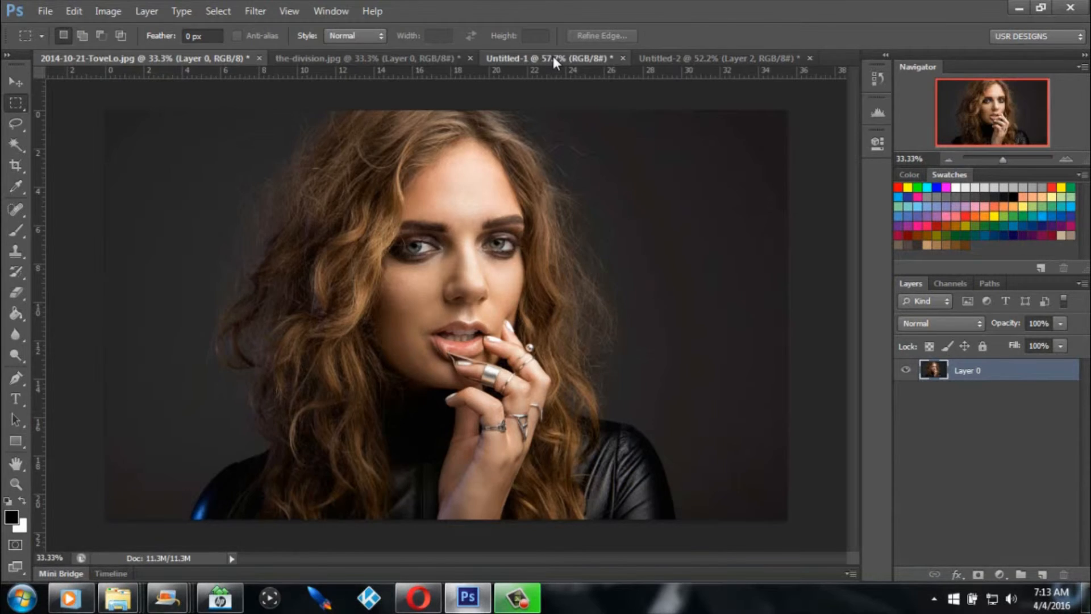
click(717, 59)
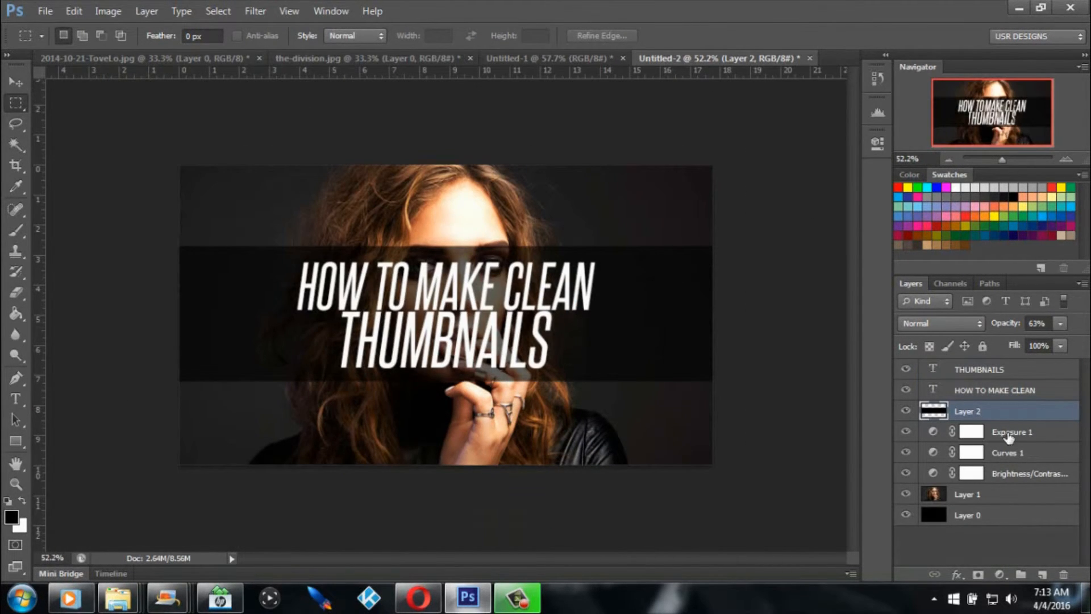
Step: Delete the black band layer and show the guides with both title text layers selected
drag(1042, 414, 1064, 574)
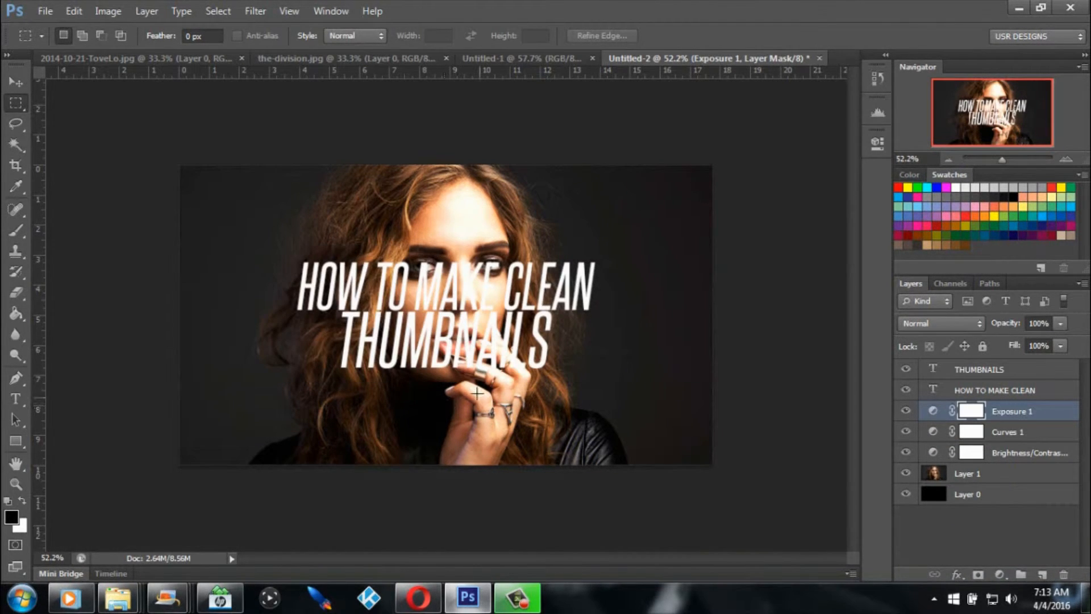
click(21, 81)
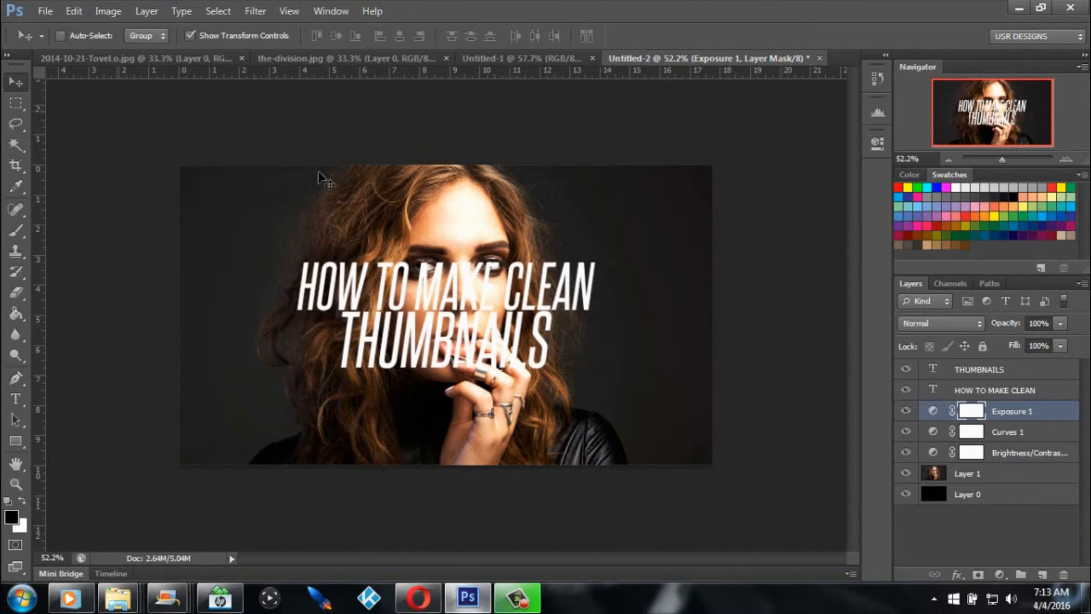
click(1006, 370)
shift+click(1020, 391)
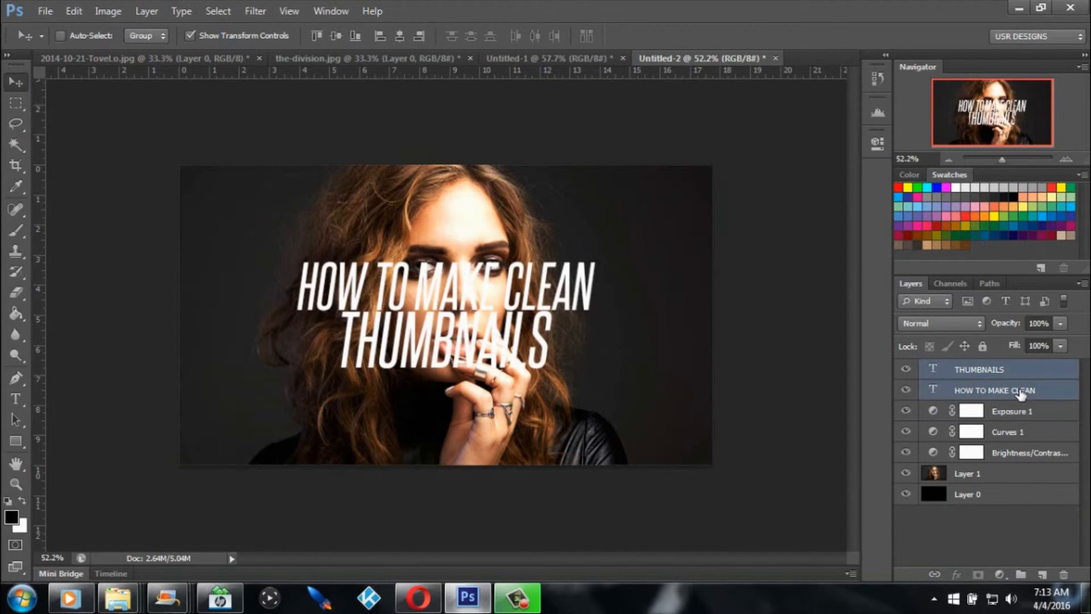
key(ctrl+h)
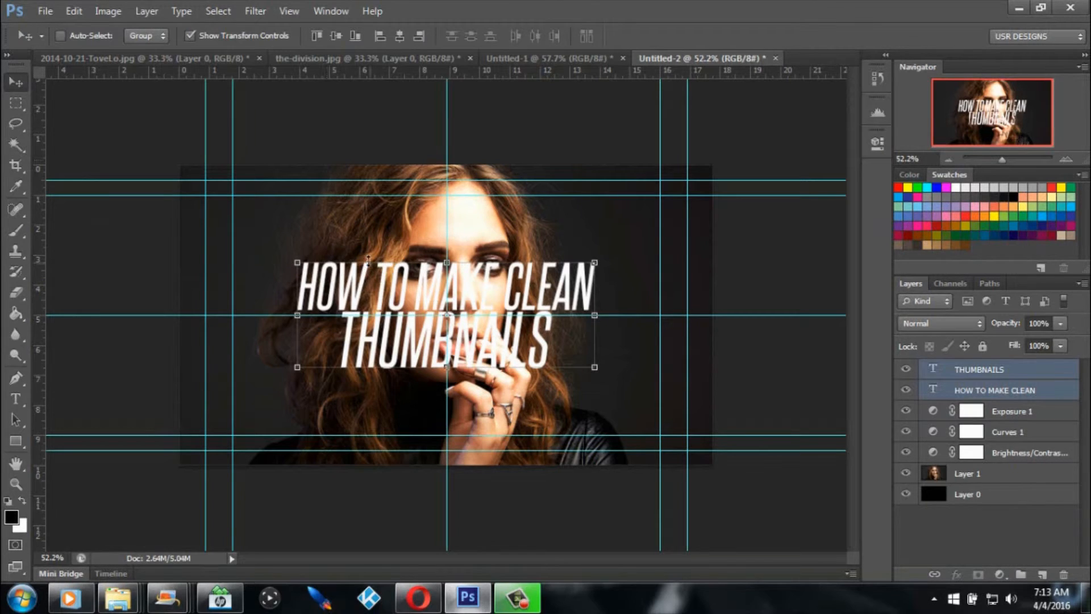
Step: Scale both title text layers down together to about 68% and place them in the canvas's upper-right corner
key(ctrl+t)
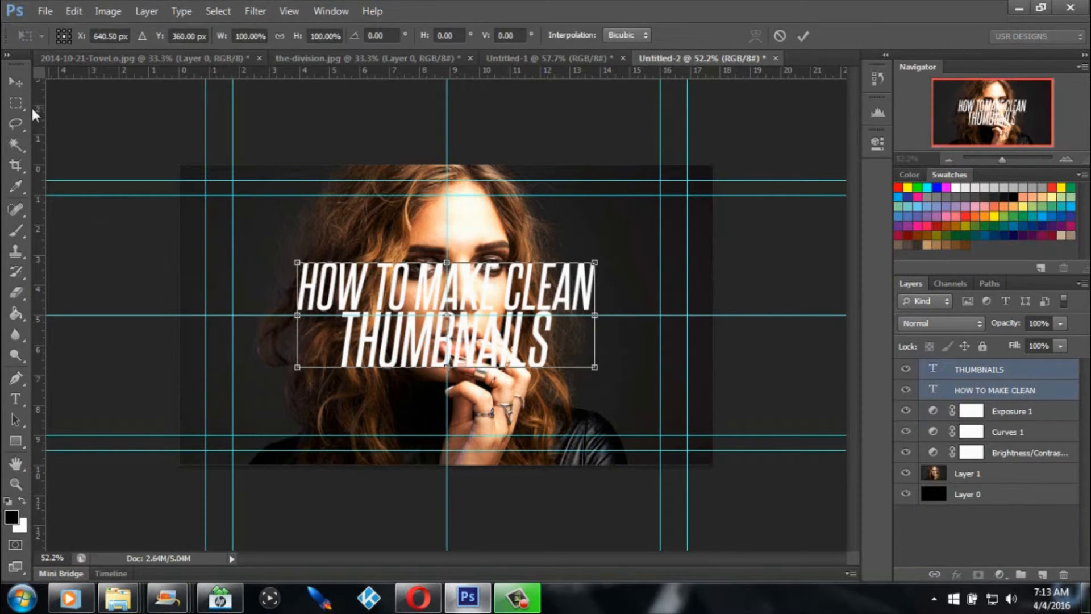
click(15, 81)
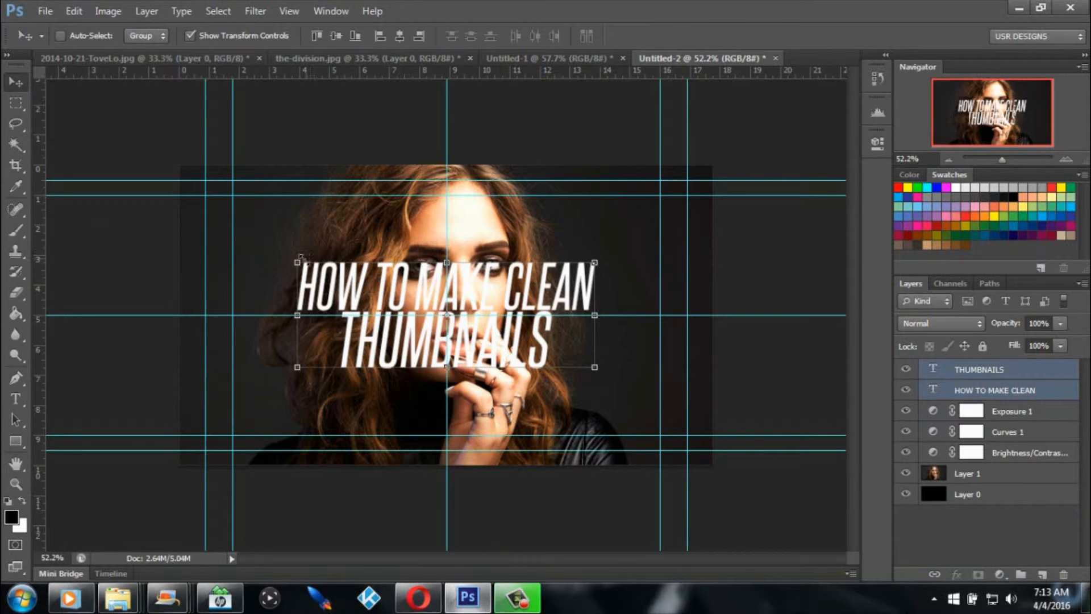
drag(307, 255, 366, 280)
drag(534, 305, 657, 193)
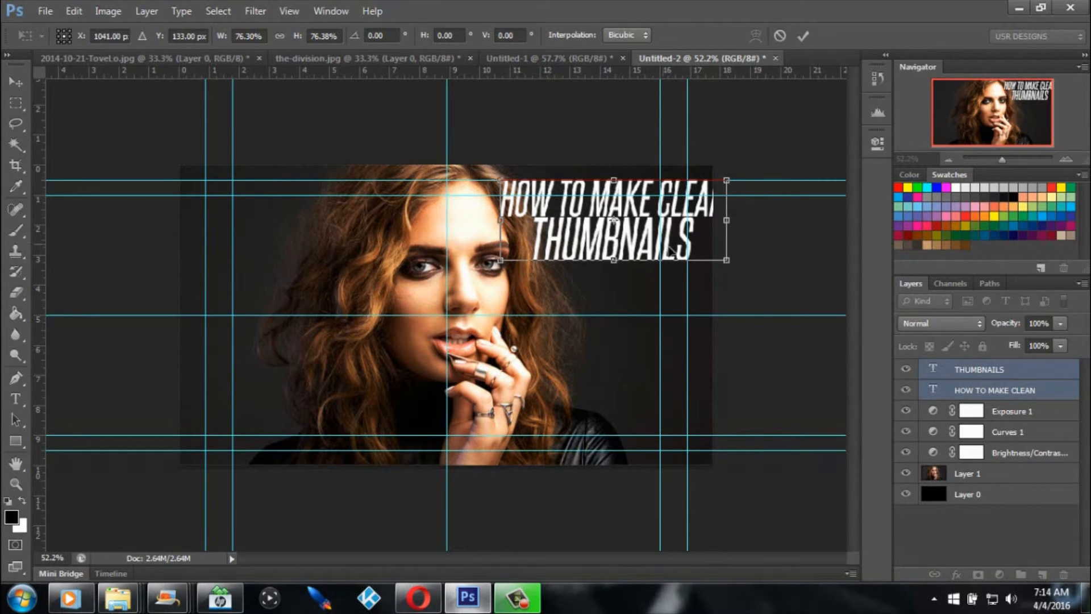
drag(728, 262, 708, 252)
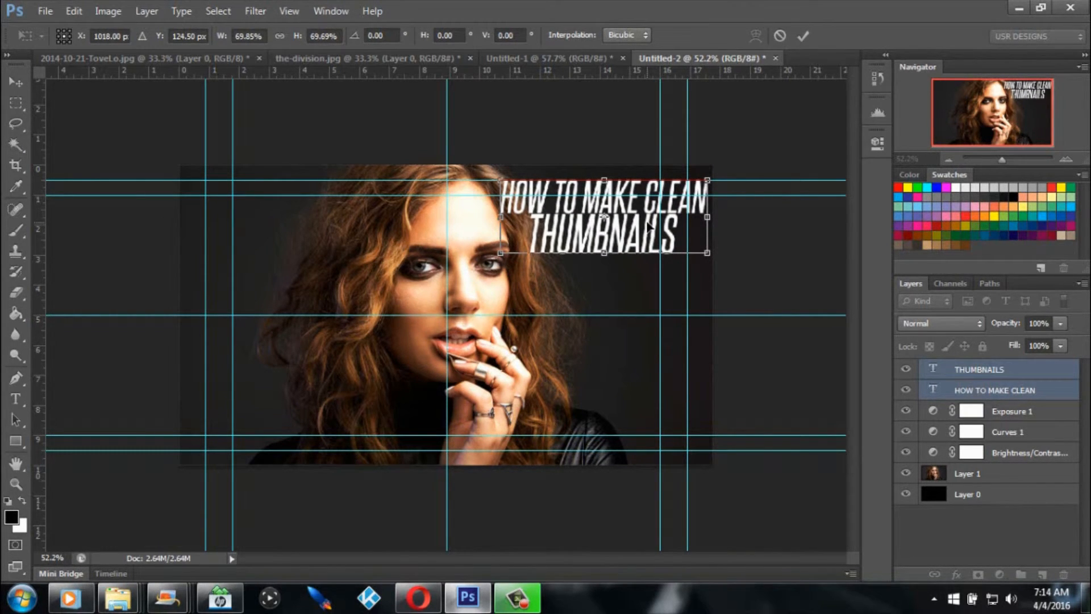
drag(649, 227, 656, 235)
drag(715, 261, 710, 257)
drag(639, 221, 658, 218)
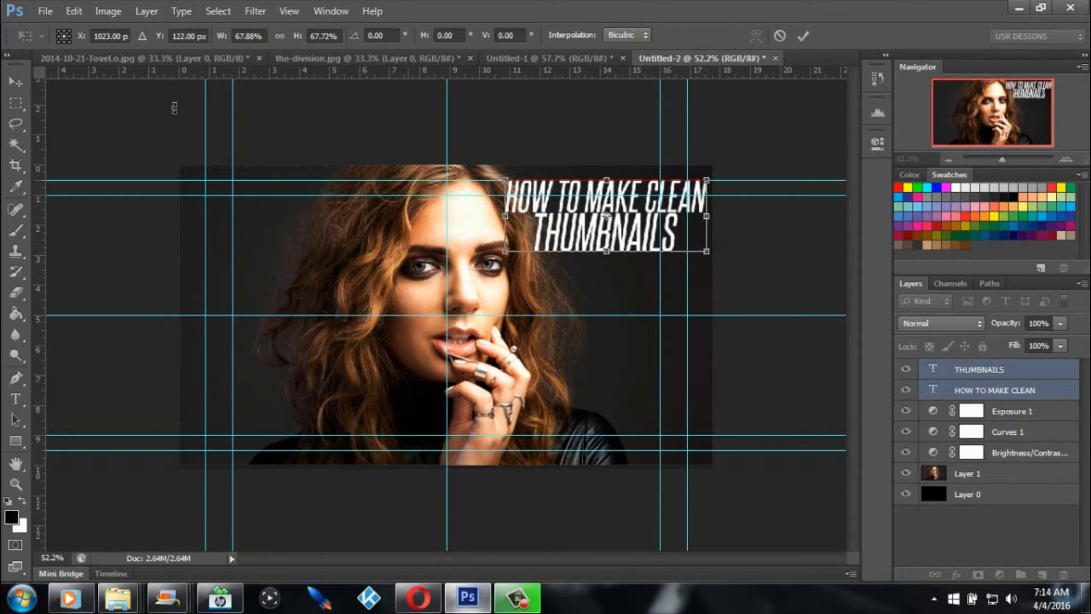
click(15, 82)
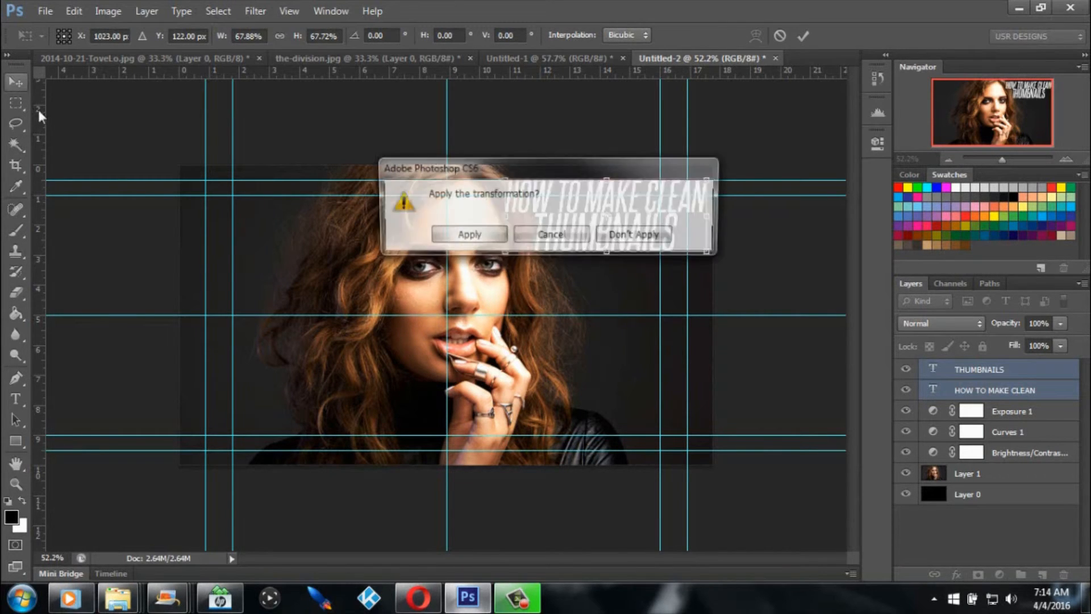
click(467, 235)
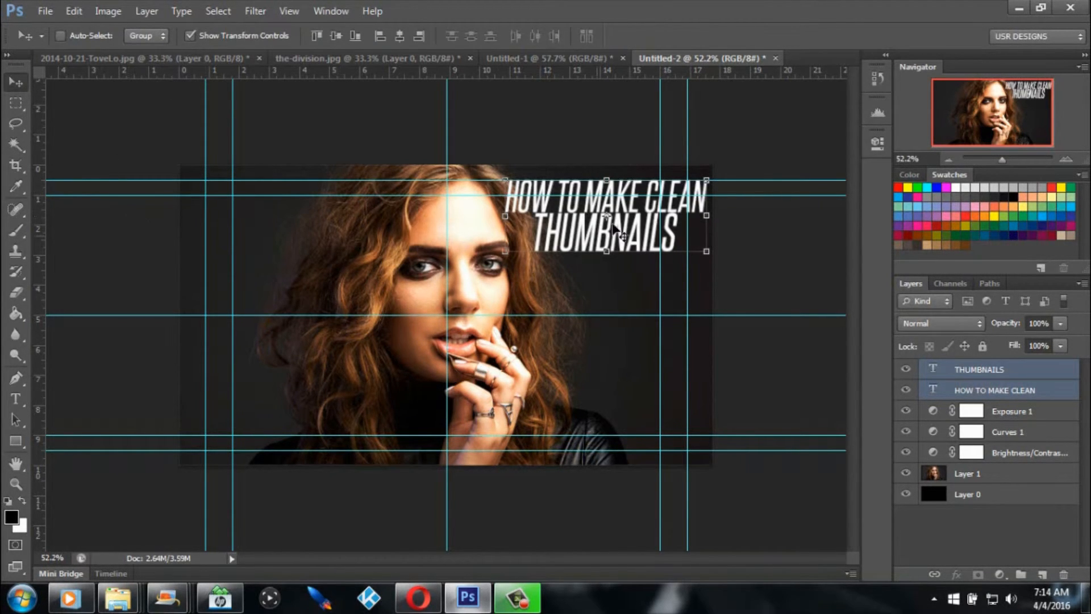
Step: Check the title placement in Untitled-1, then in Untitled-2 marquee-select a rectangle around the title, from the portrait's forehead to the canvas's right edge
click(539, 57)
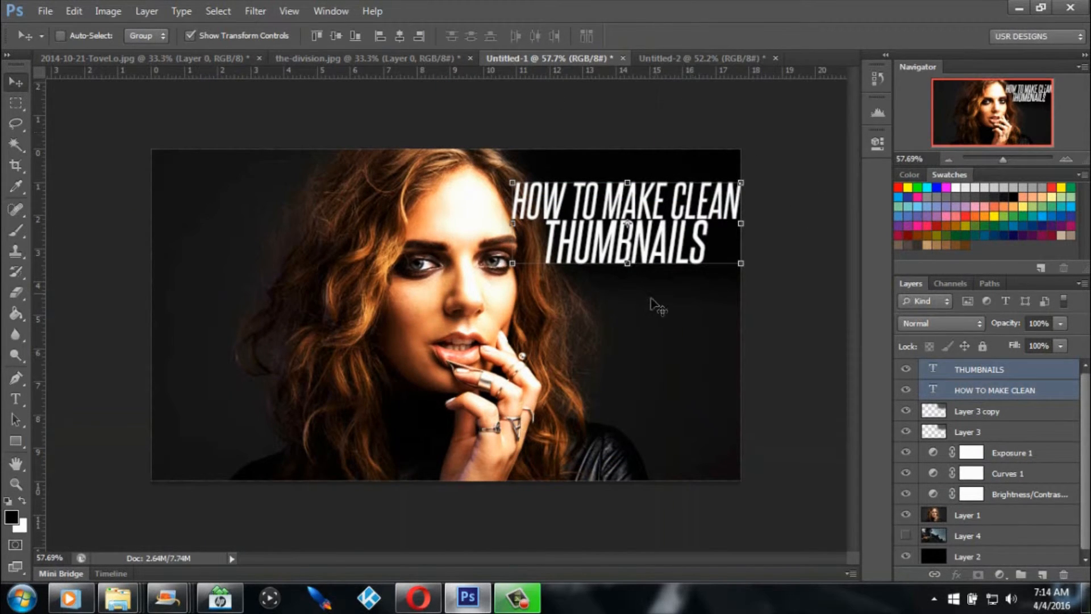
click(705, 57)
mouse_move(1001, 159)
mouse_down()
mouse_move(1015, 159)
mouse_move(1002, 161)
mouse_up()
click(16, 103)
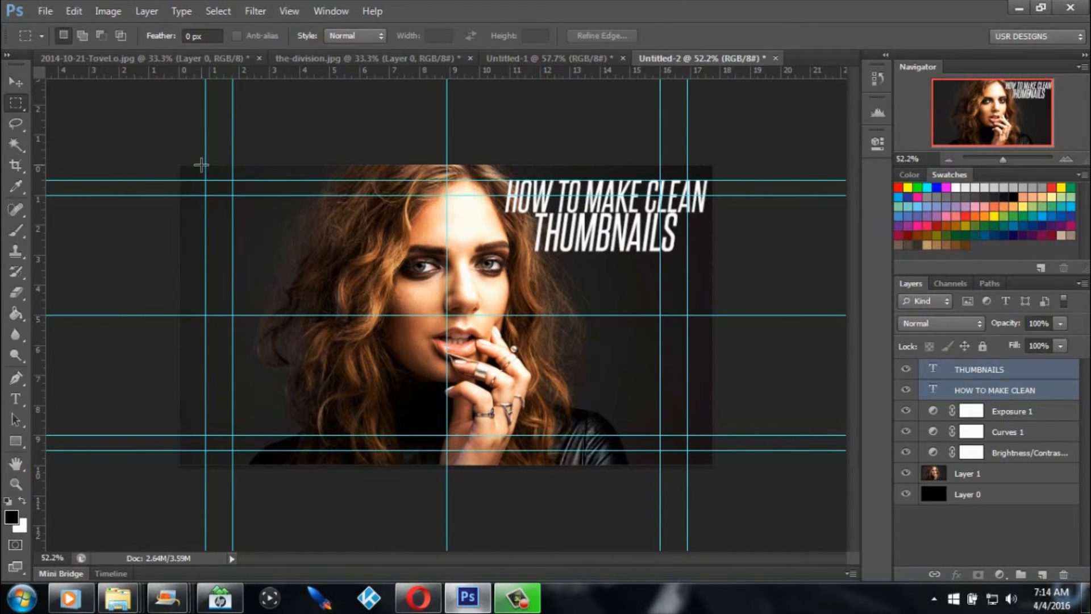
drag(371, 164, 930, 276)
mouse_move(594, 231)
mouse_down()
mouse_move(721, 231)
mouse_move(584, 229)
mouse_move(593, 232)
mouse_up()
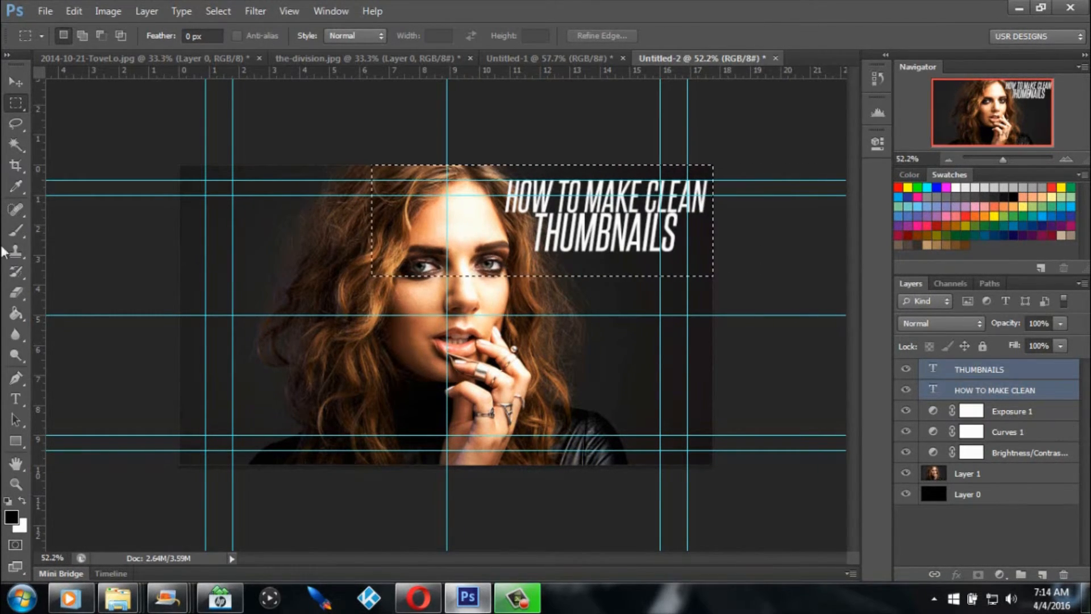
Step: Add a new layer and fill the rectangular selection on it with black
click(10, 316)
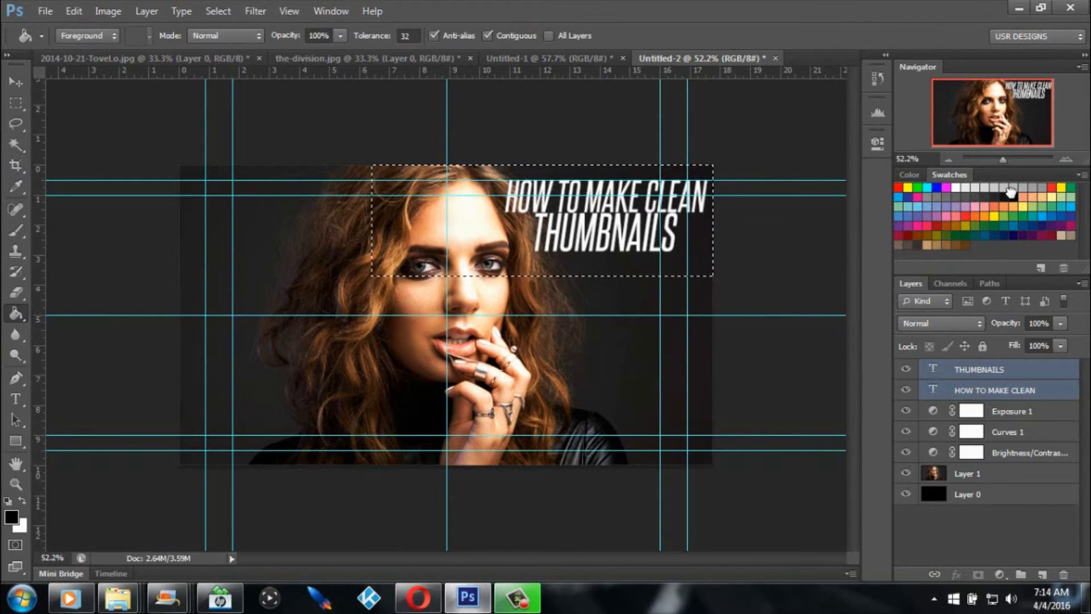
click(580, 238)
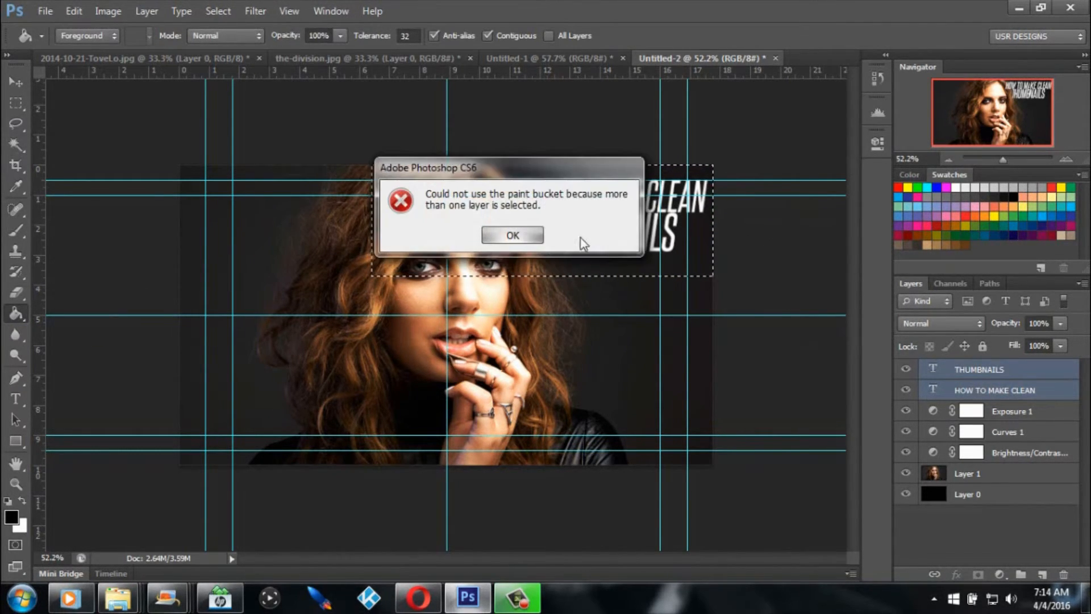
click(530, 235)
click(1057, 412)
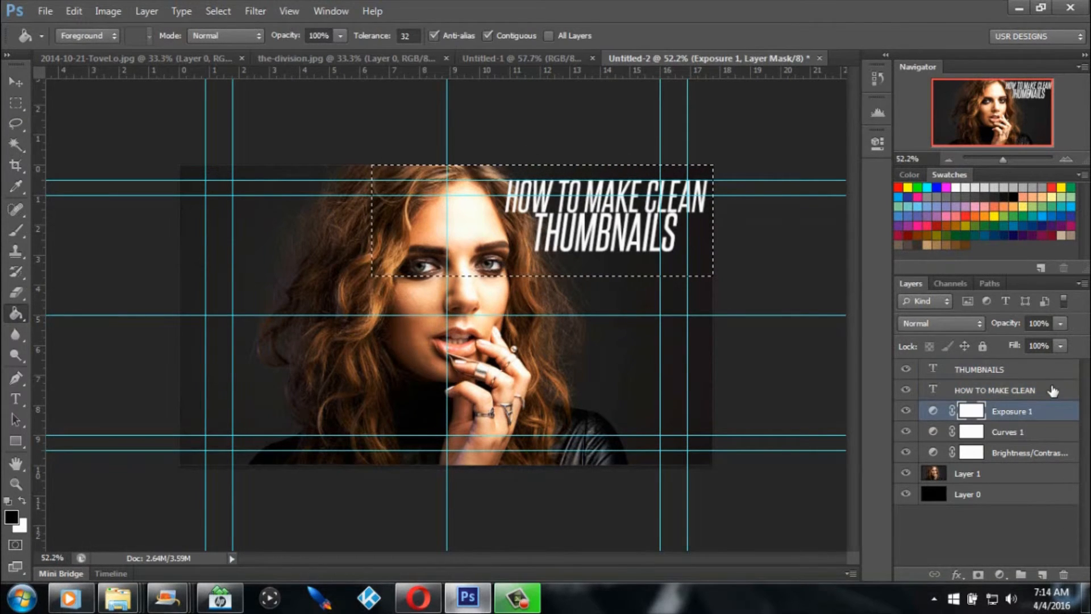
click(1052, 372)
click(1042, 575)
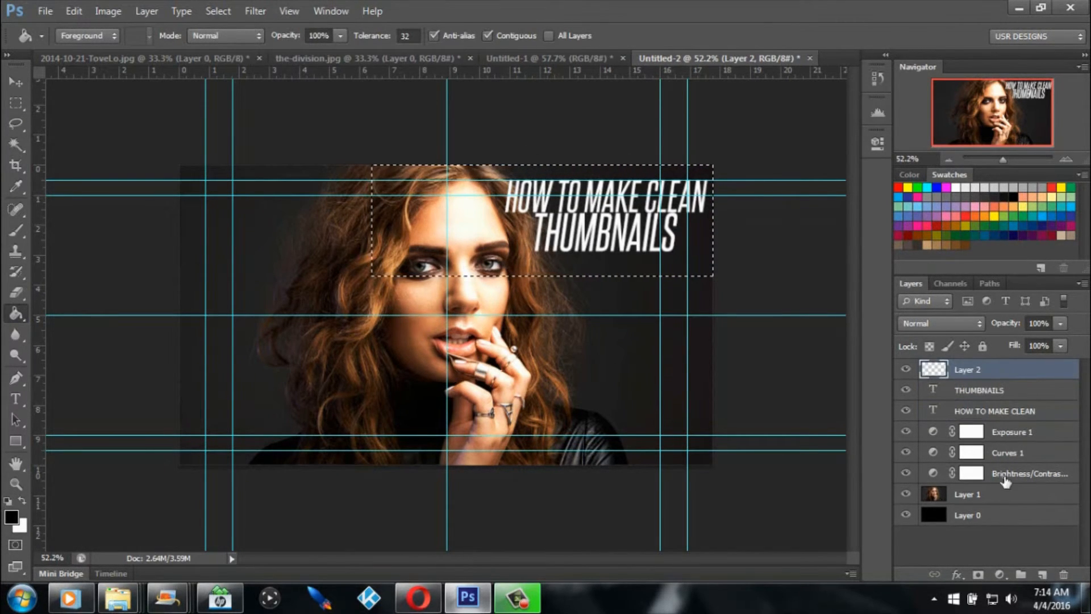
click(605, 230)
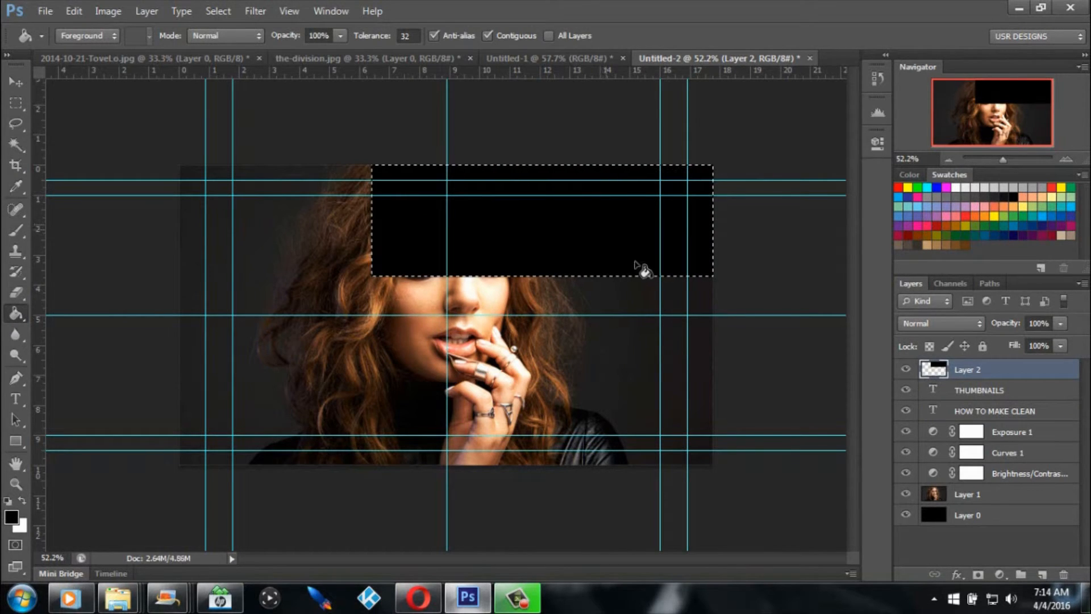
Step: Deselect the area and move the black rectangle's layer beneath both title text layers
click(16, 142)
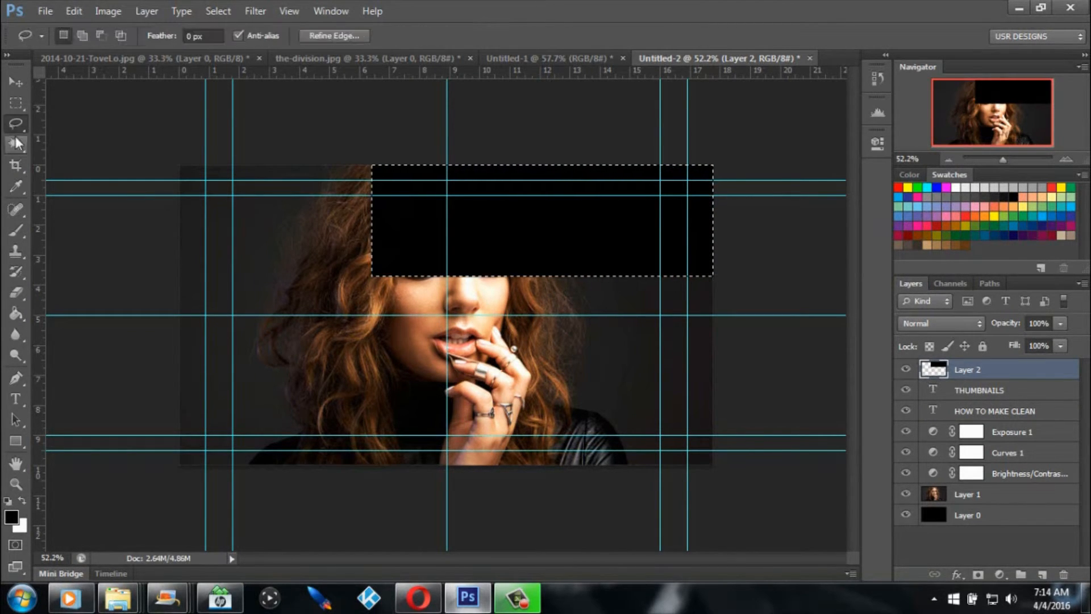
key(ctrl+d)
drag(1034, 373, 1042, 425)
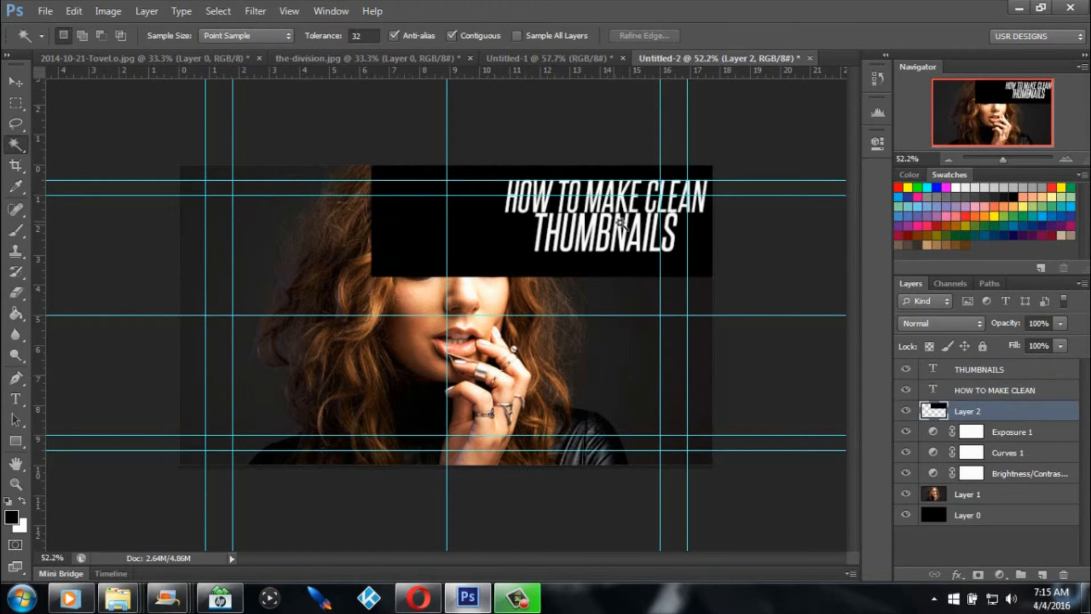
Step: Reduce the black rectangle layer's opacity to 52%
click(1061, 323)
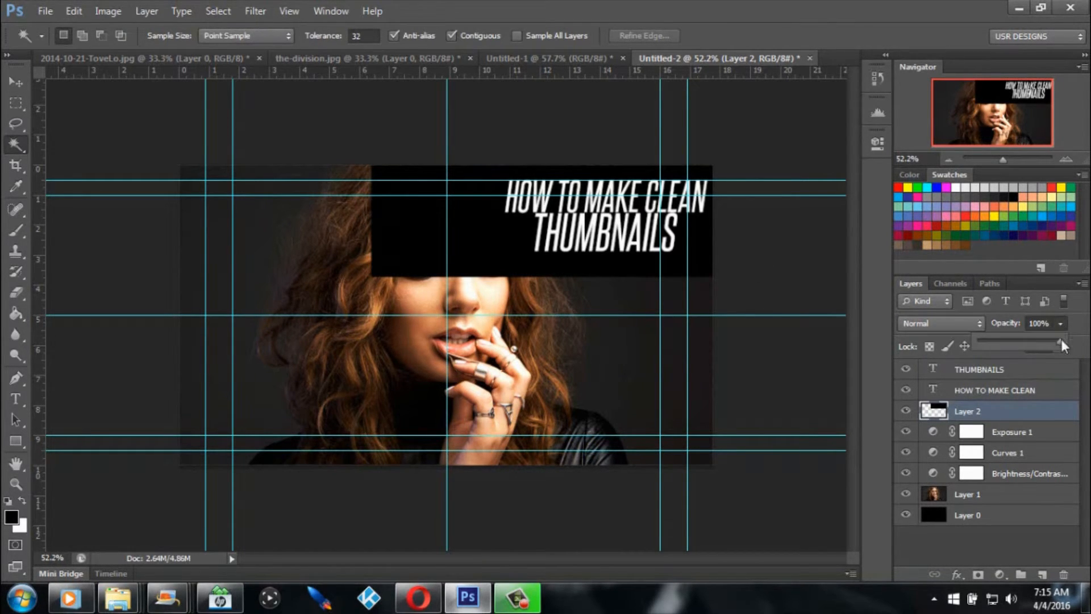
drag(1026, 339, 1026, 341)
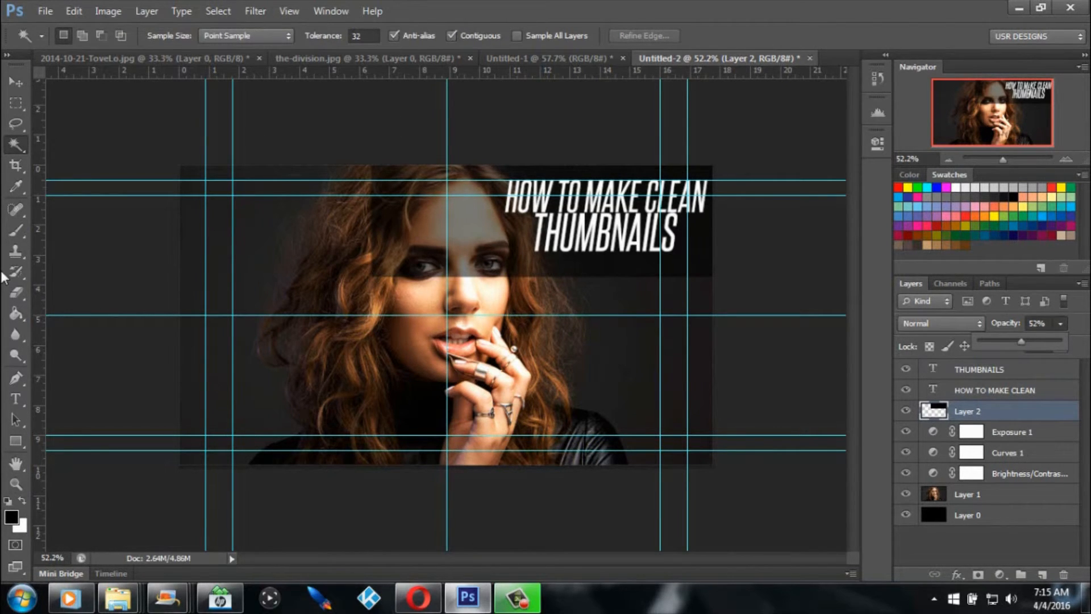
Step: Set the Eraser to a soft round 339 px brush with 0% hardness
click(16, 292)
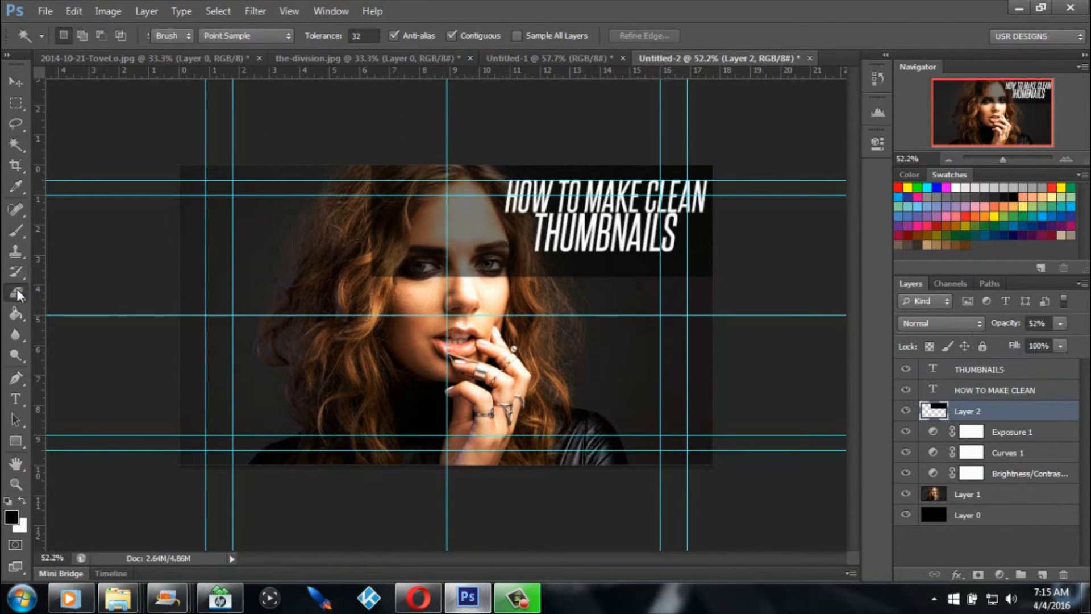
right_click(296, 159)
drag(554, 248, 557, 202)
click(139, 166)
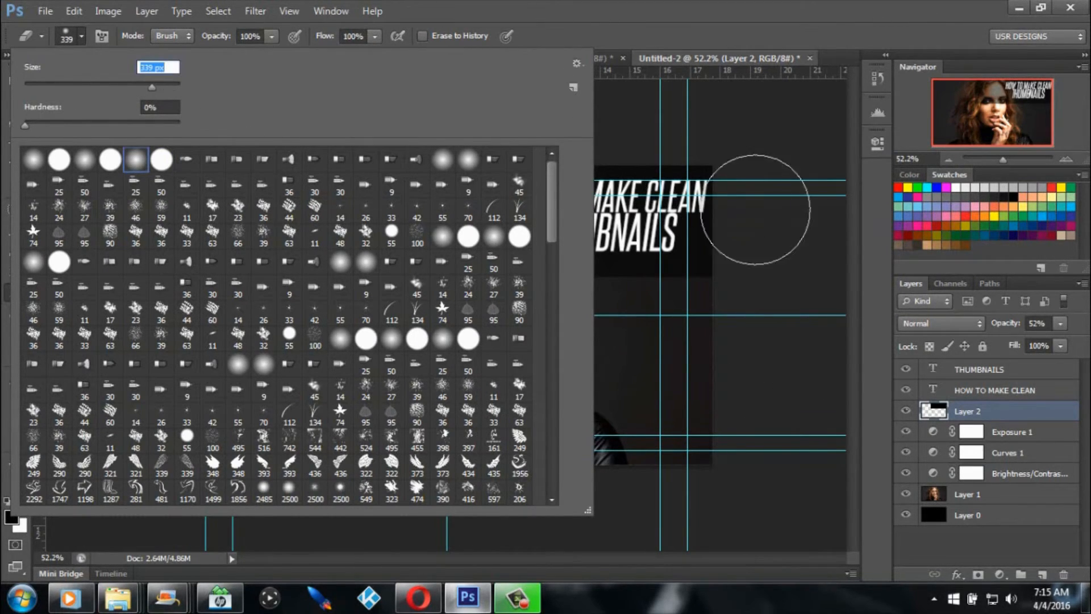
key(Return)
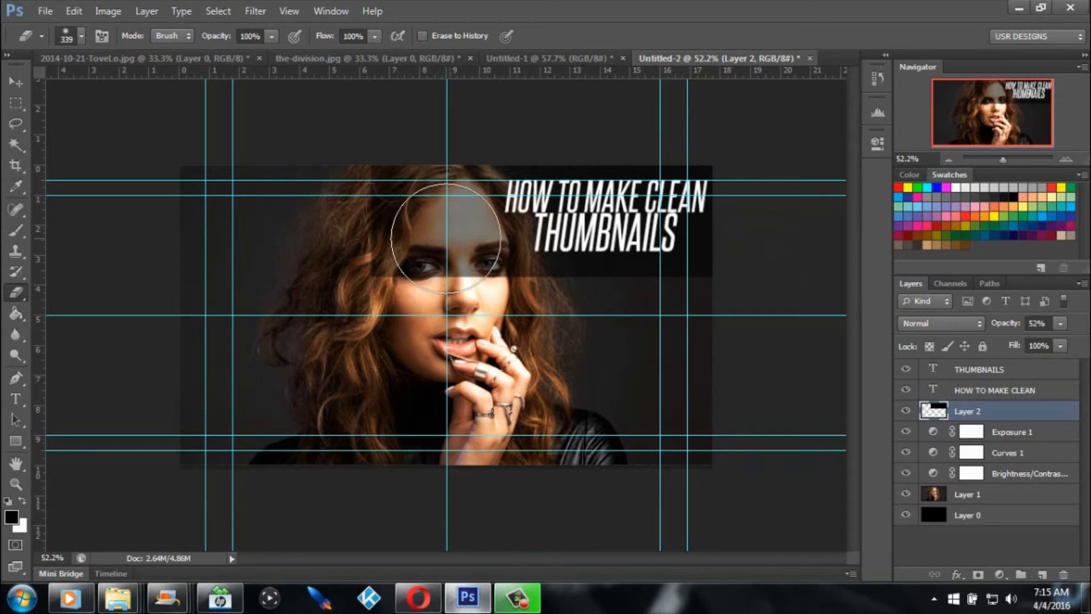
Step: Erase the translucent rectangle's left part over the face and shift the rectangle up and to the right
key(bracketright)
key(bracketright)
click(375, 219)
mouse_move(375, 217)
mouse_down()
mouse_move(367, 263)
mouse_move(408, 306)
mouse_move(408, 334)
mouse_move(437, 332)
mouse_up()
key(bracketleft)
key(bracketleft)
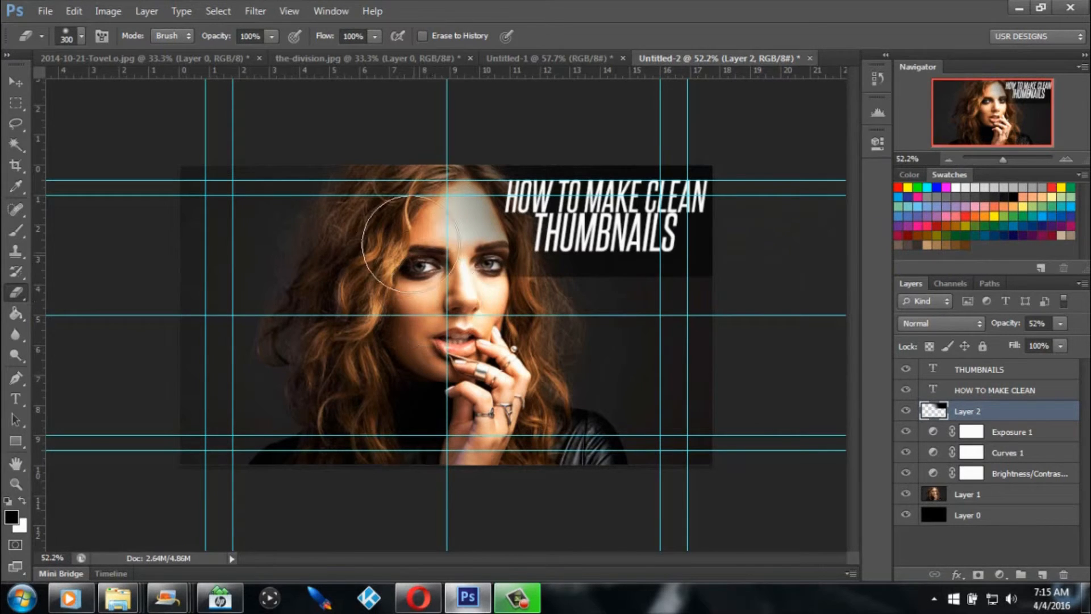
click(16, 81)
drag(644, 232, 697, 224)
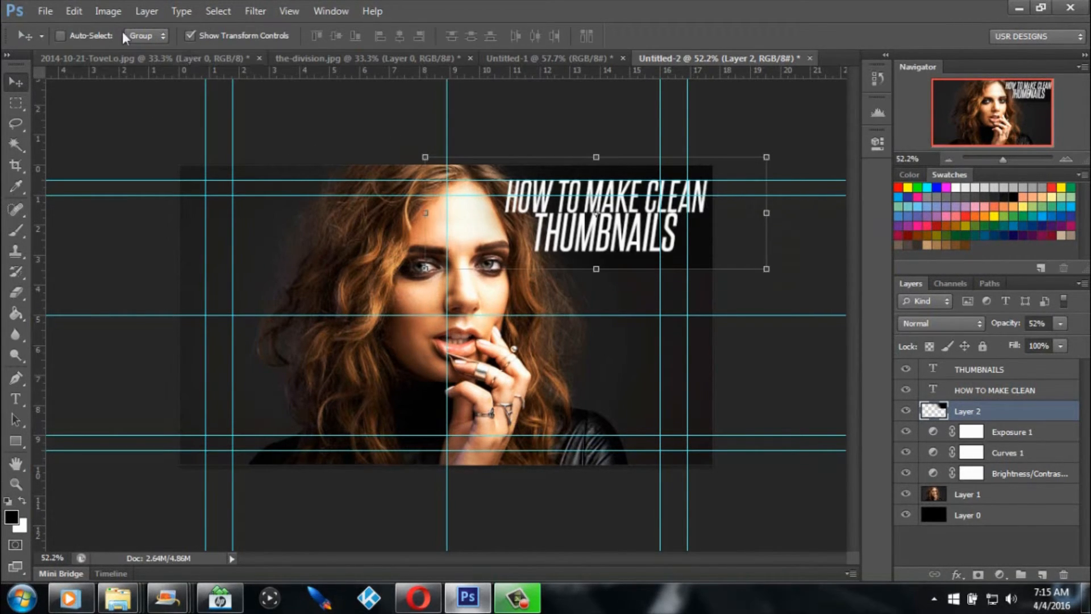
Step: Step back through the rectangle's move, its erasures and its opacity change
click(74, 10)
click(131, 45)
click(74, 11)
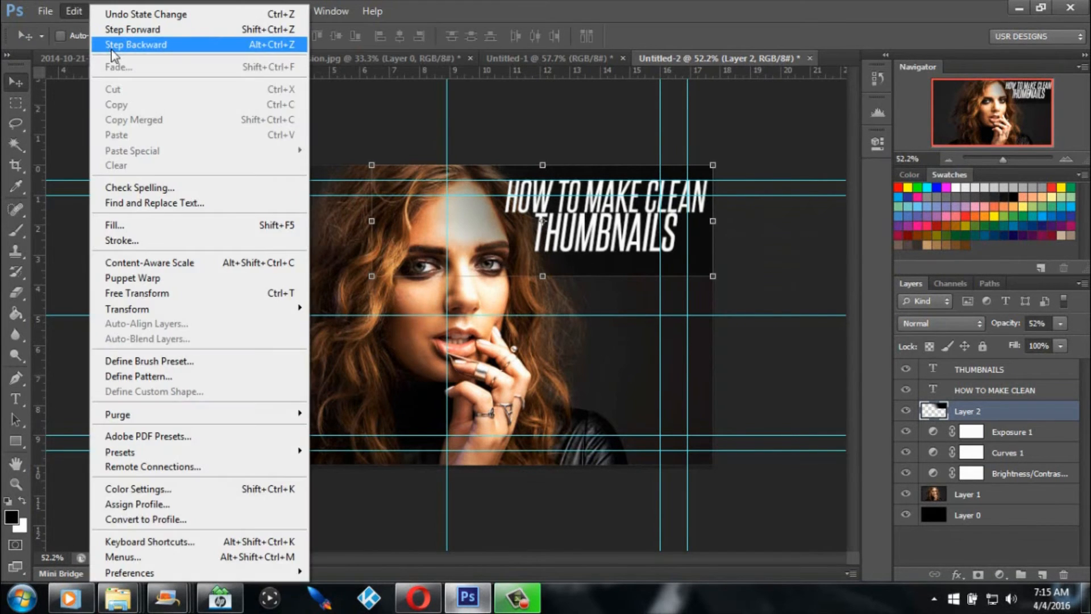
click(111, 46)
click(67, 12)
click(109, 43)
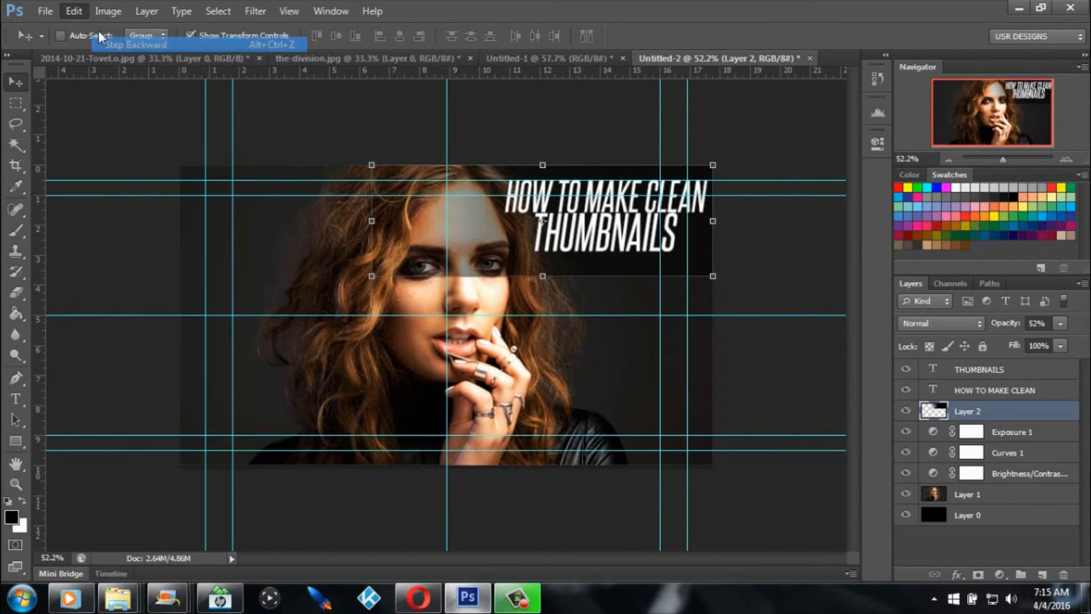
click(80, 11)
click(125, 44)
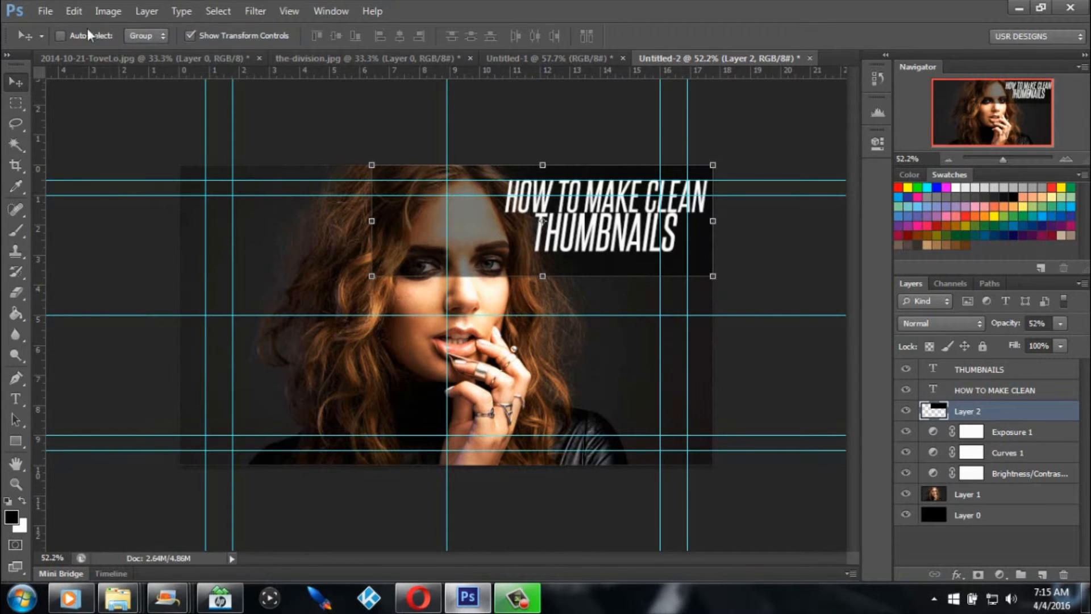
click(72, 13)
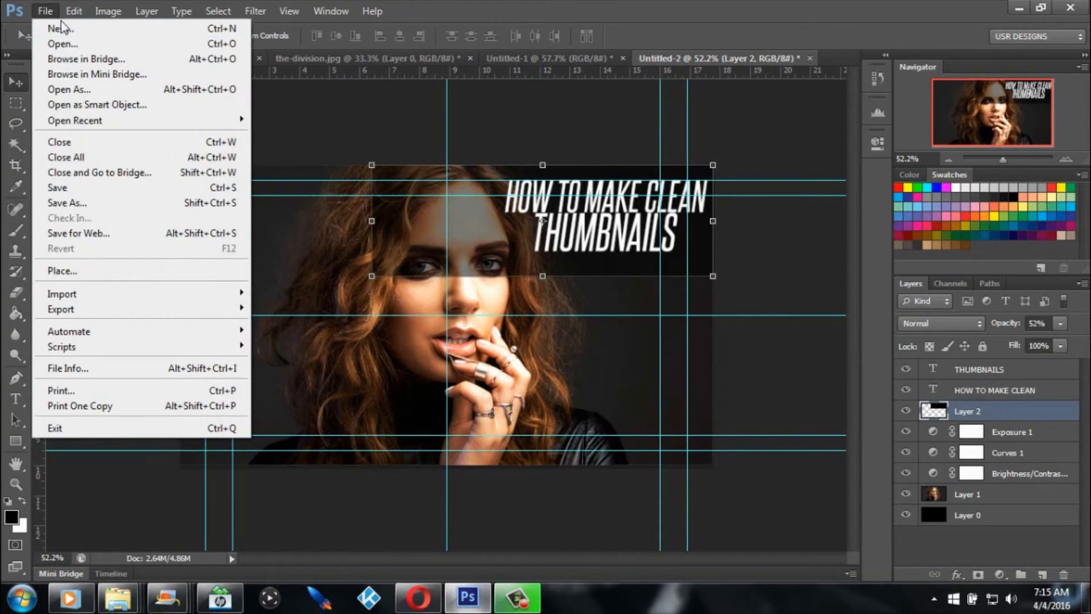
click(125, 46)
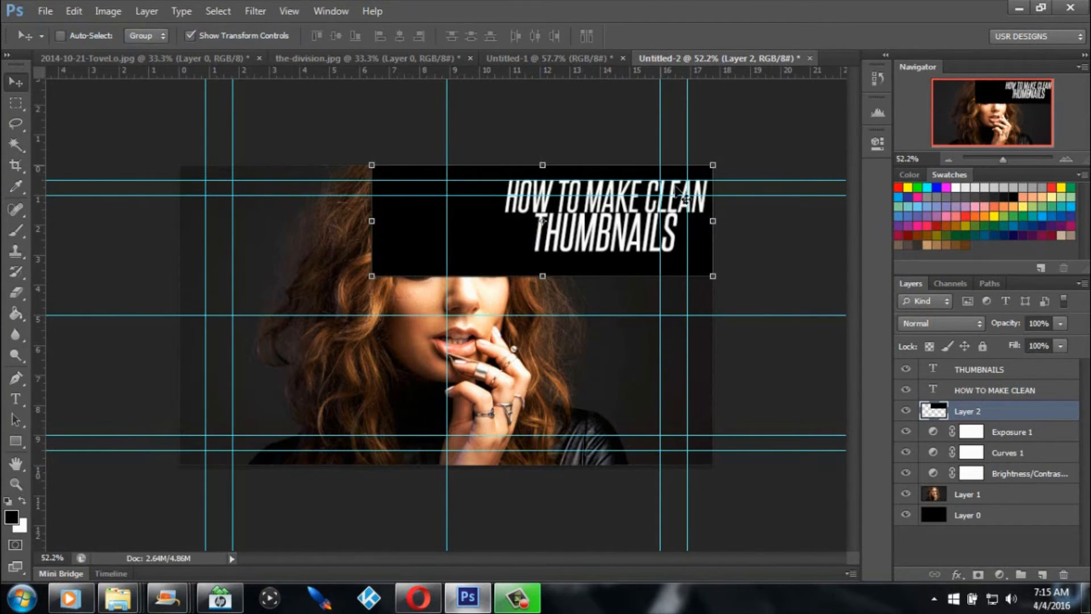
Step: Shift the black rectangle right behind the title and soften its left and lower edges with the 300 px Eraser
drag(600, 233, 717, 233)
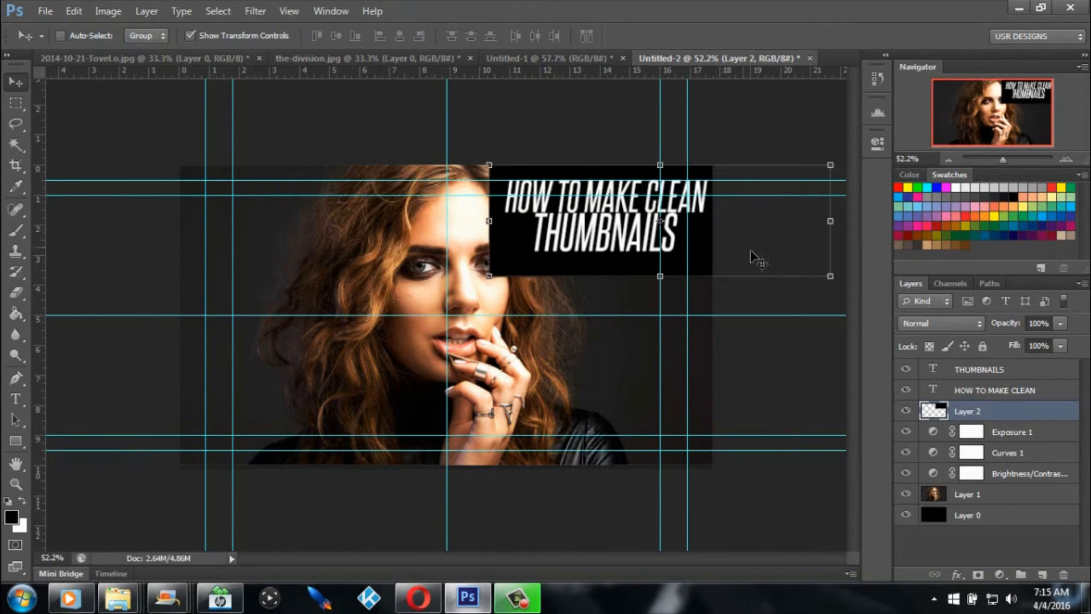
click(16, 292)
click(461, 177)
click(463, 264)
mouse_move(454, 282)
mouse_down()
mouse_move(559, 325)
mouse_move(679, 324)
mouse_move(441, 332)
mouse_move(694, 333)
mouse_move(520, 332)
mouse_move(719, 307)
mouse_move(616, 320)
mouse_move(431, 319)
mouse_move(479, 294)
mouse_up()
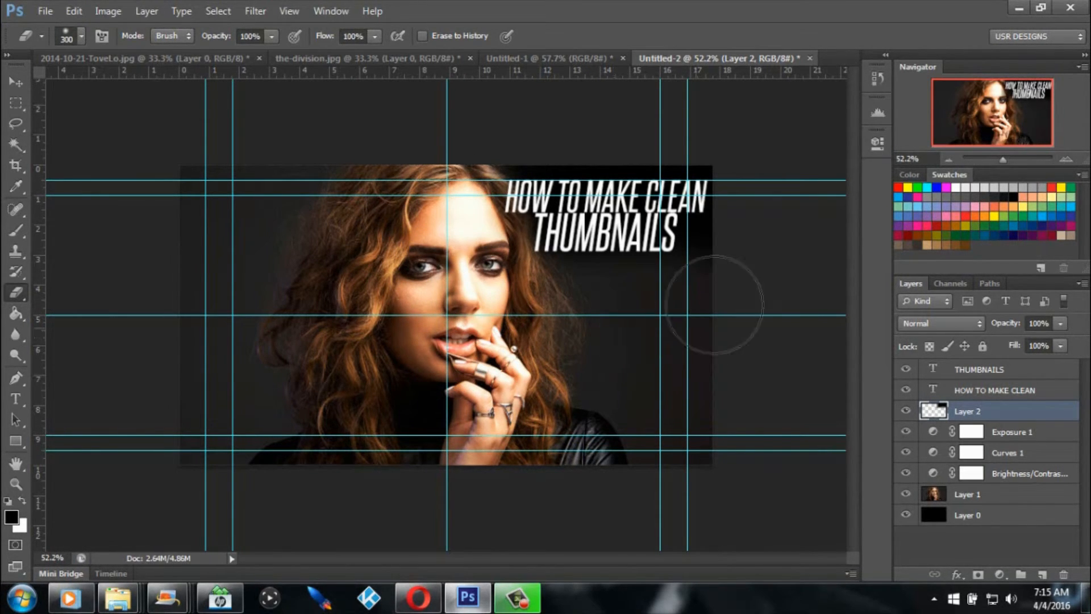
Step: Lower the title's black backing layer to 77% opacity and duplicate it
drag(1041, 323, 1085, 345)
click(1062, 323)
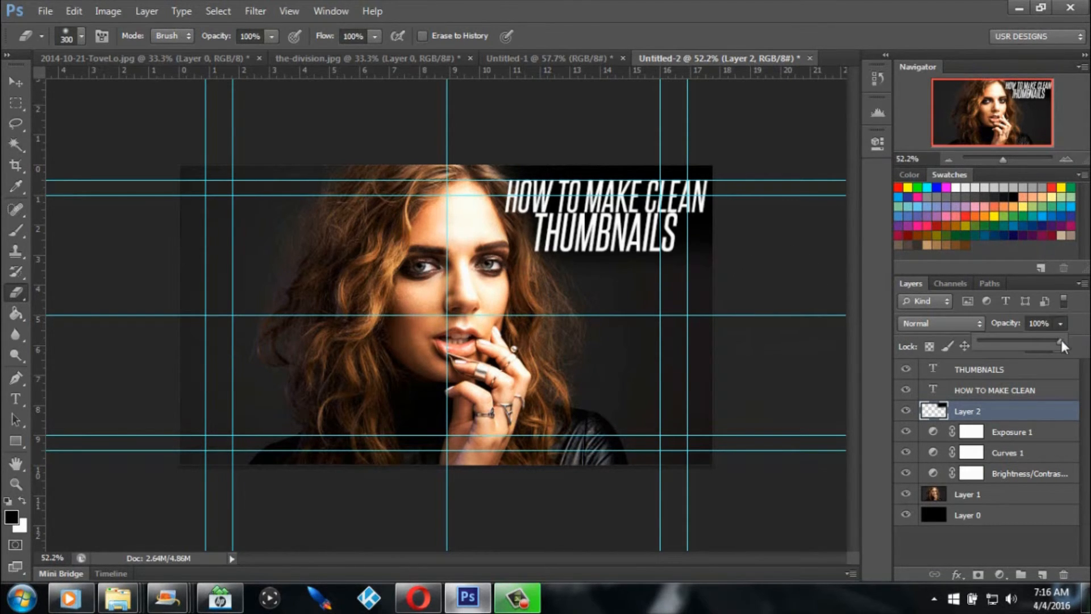
drag(1025, 338, 1040, 342)
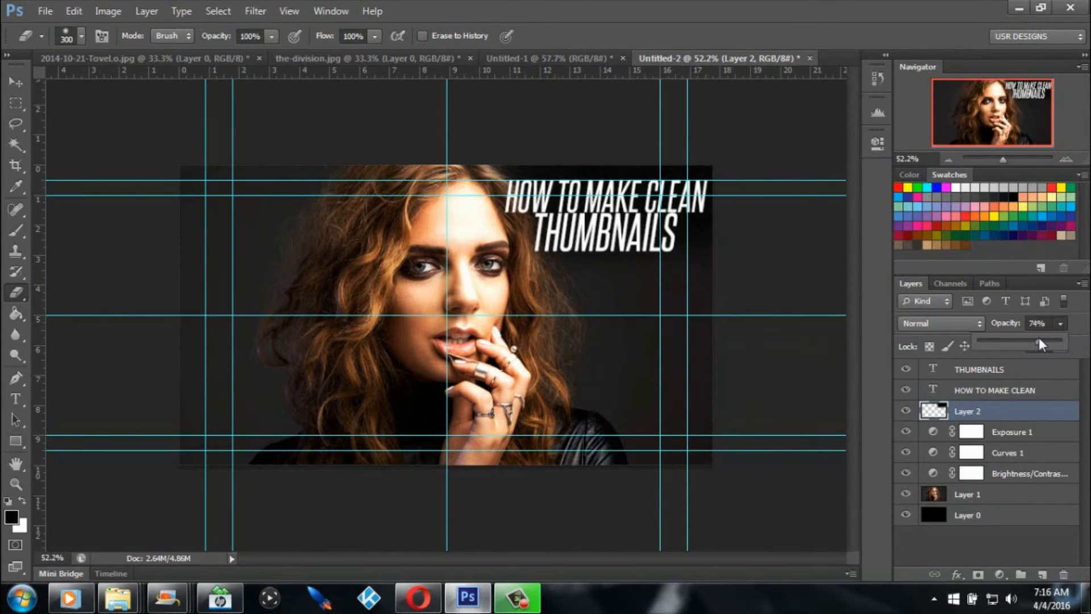
drag(1051, 412, 1042, 574)
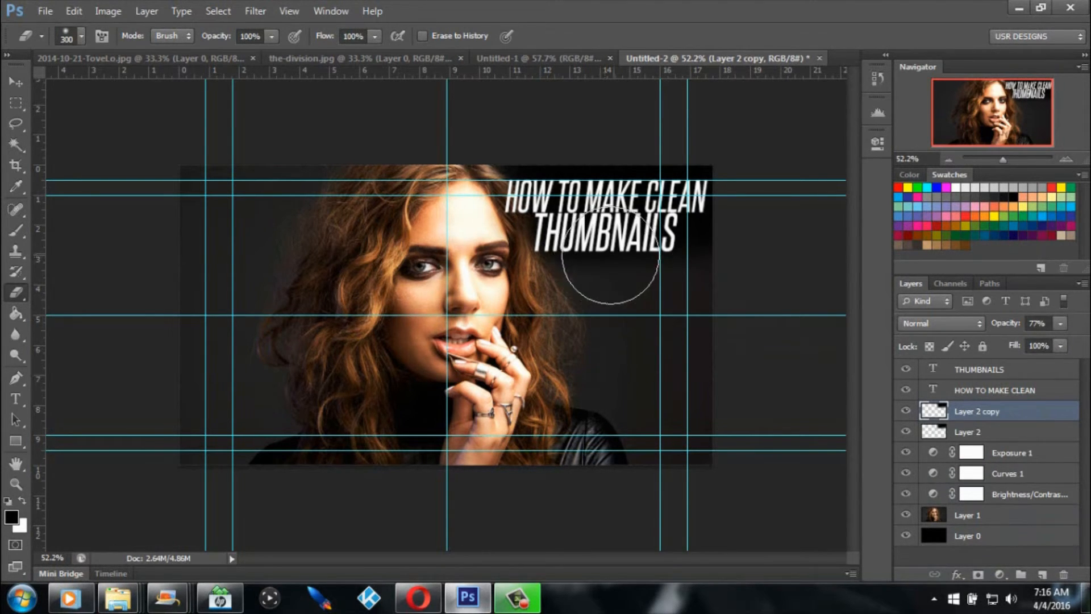
Step: Hide the guides and switch to the Move tool
click(9, 103)
key(ctrl+semicolon)
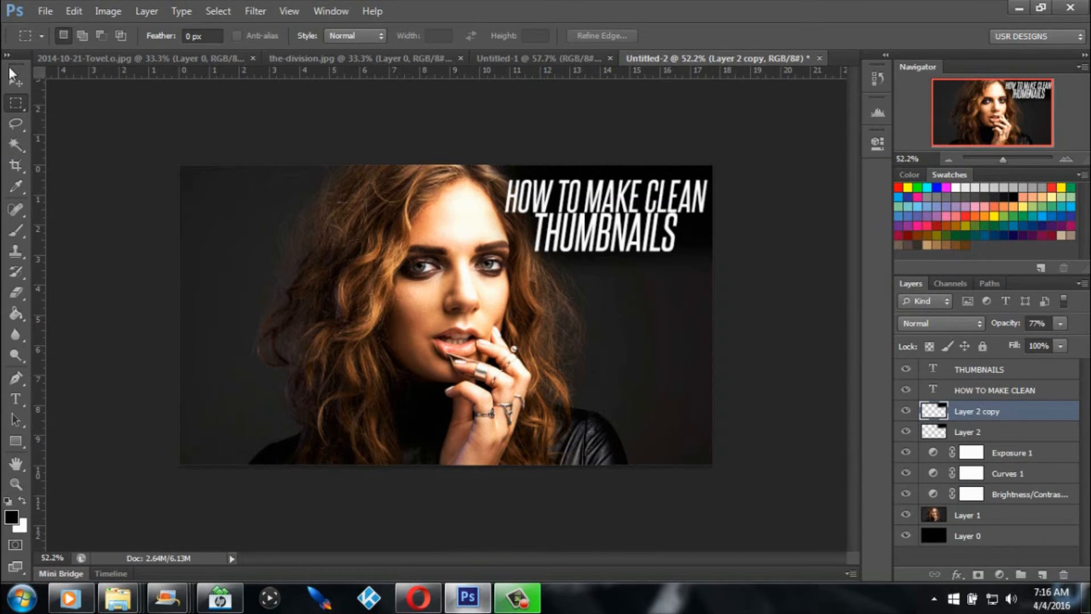
click(16, 81)
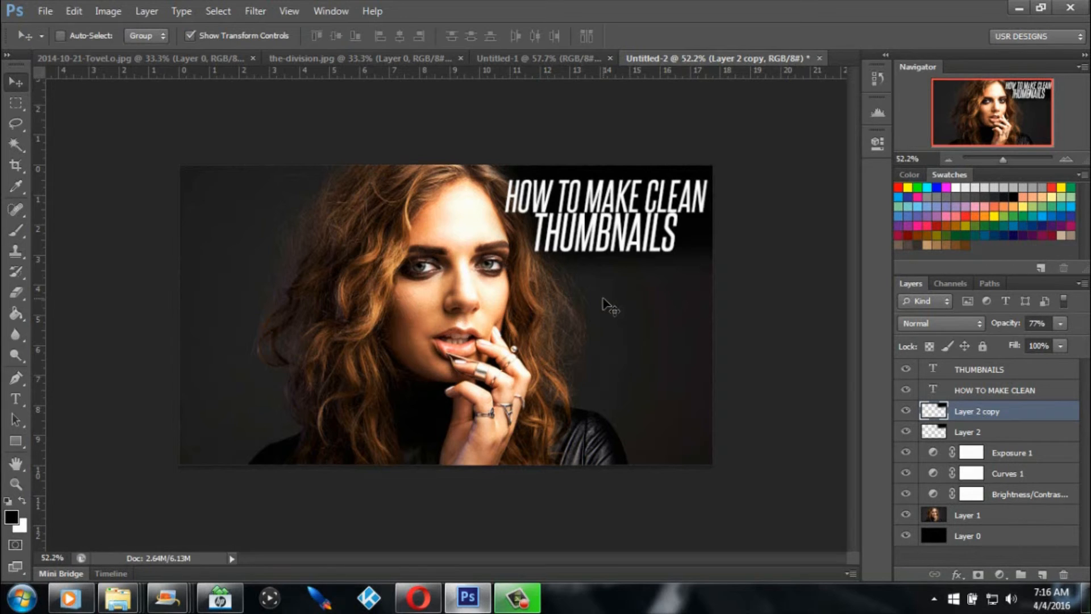
Step: Hide the portrait layer, Layer 1, and switch to the the-division.jpg document
click(999, 517)
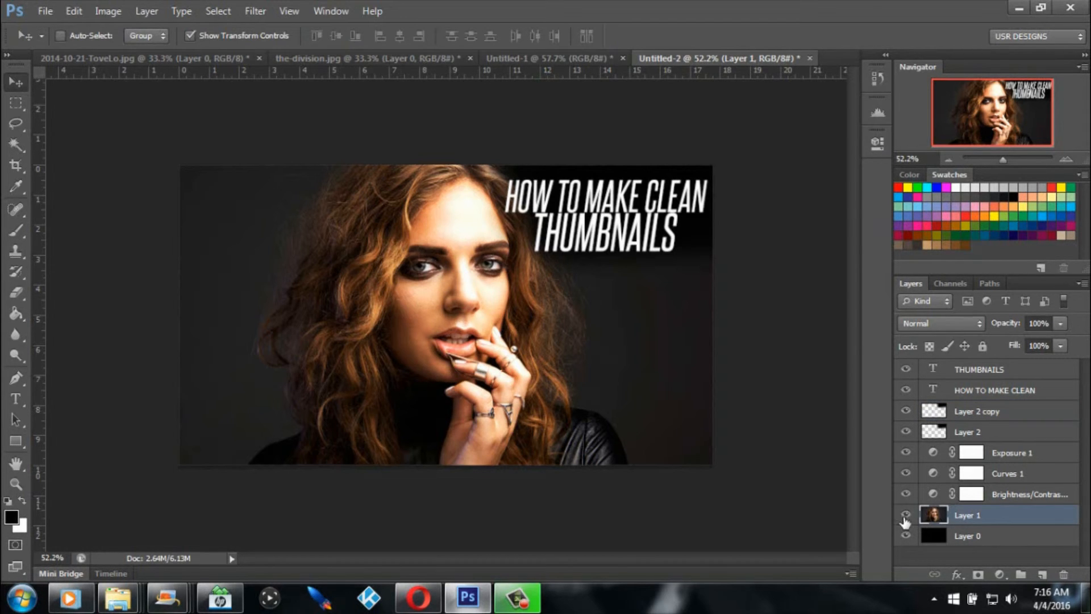
click(905, 516)
click(518, 53)
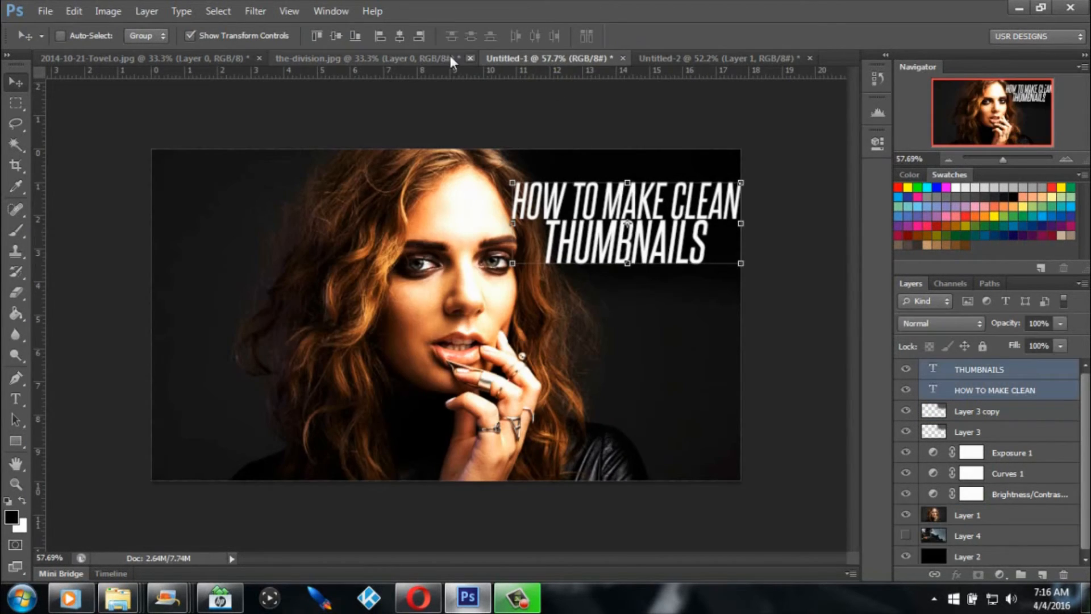
click(386, 57)
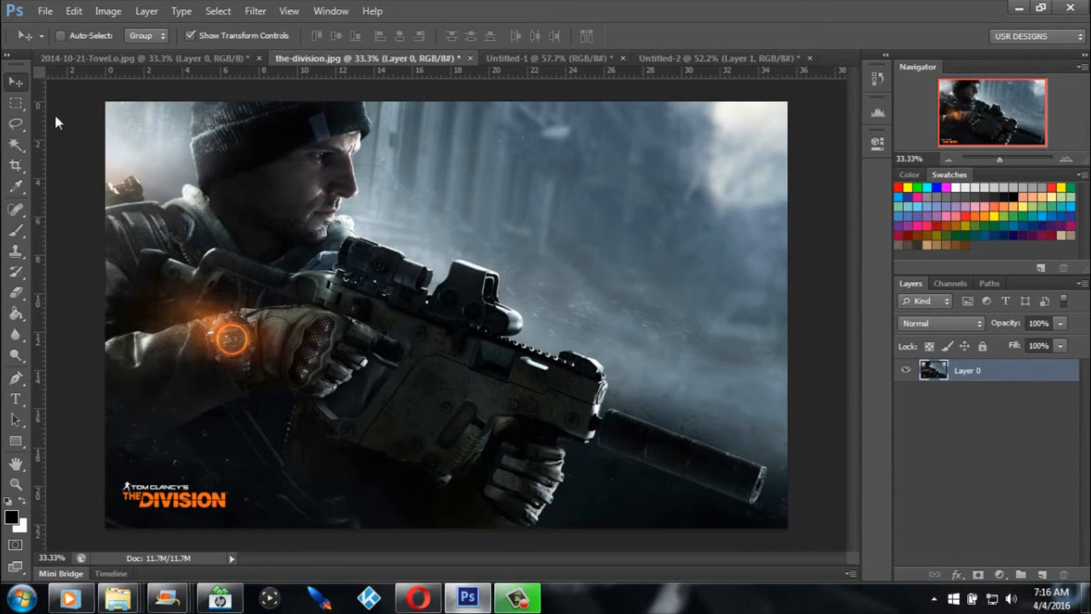
Step: Copy the soldier image into Untitled-2 above the hidden portrait and convert its layer to a smart object
drag(421, 152, 500, 317)
drag(580, 333, 574, 229)
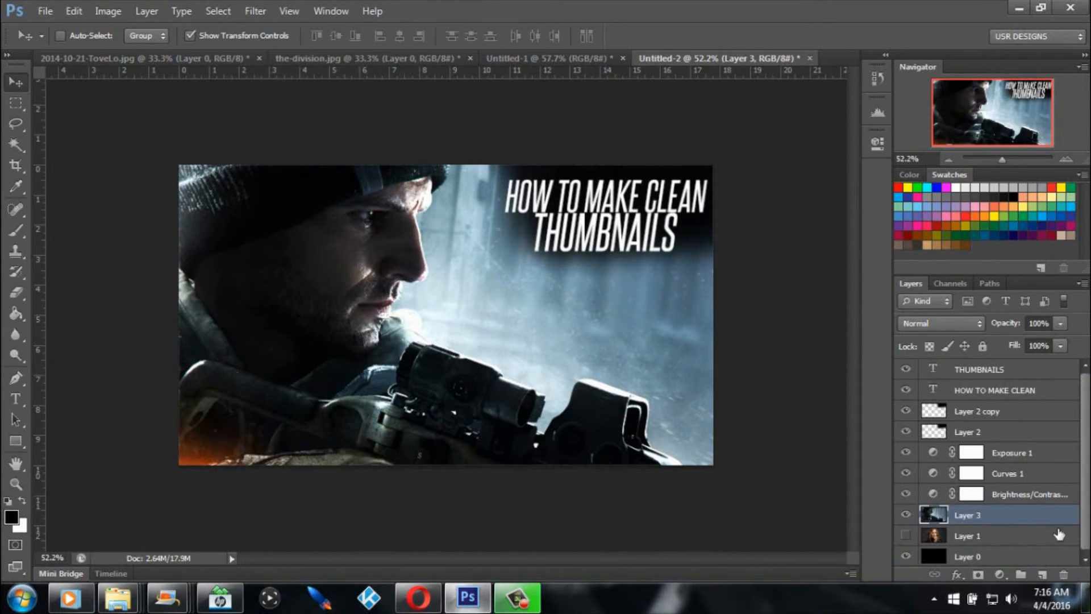
right_click(1006, 514)
click(889, 127)
key(ctrl+t)
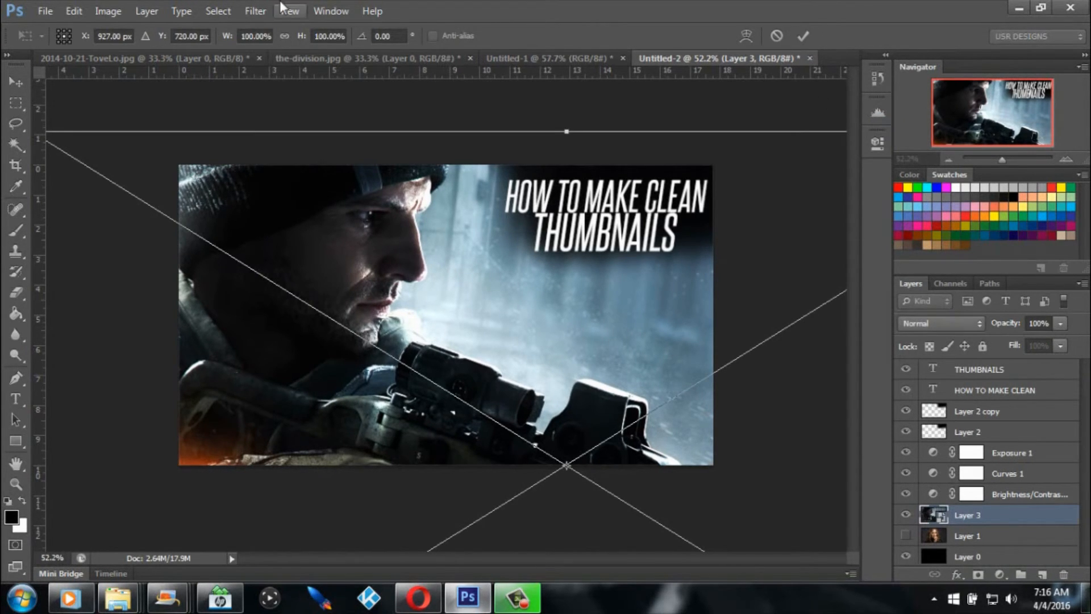
drag(203, 174, 301, 160)
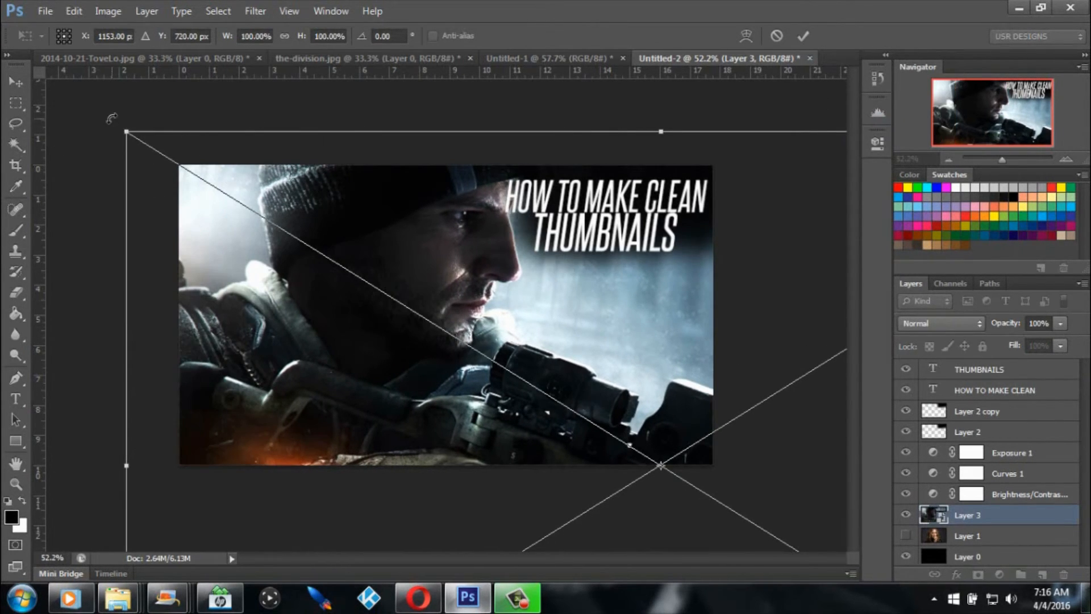
drag(126, 119, 504, 365)
drag(674, 415, 256, 185)
drag(779, 143, 742, 196)
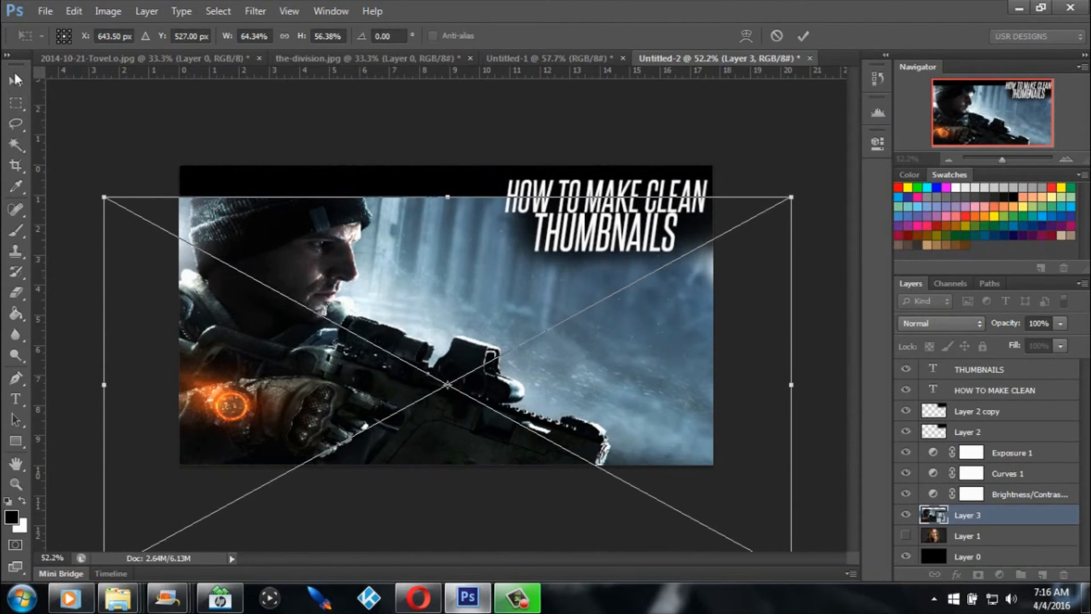
click(15, 81)
click(630, 237)
Step: Scale the soldier image to about 57% and position it to cover the whole canvas, with the soldier's face clear of the title
drag(267, 219, 450, 222)
drag(216, 132, 552, 340)
drag(640, 394, 151, 178)
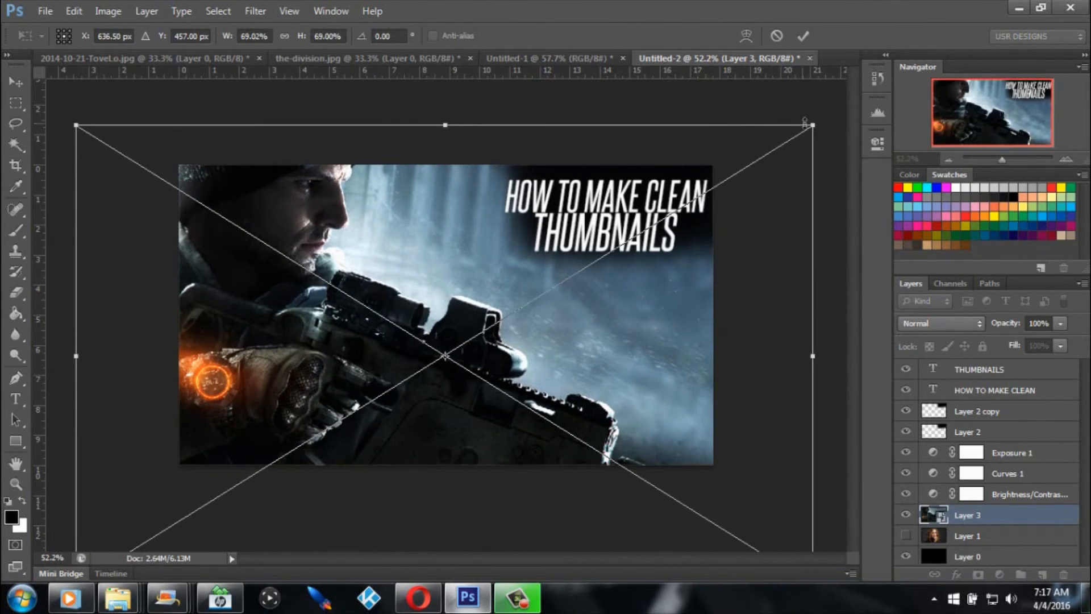
drag(812, 125, 694, 205)
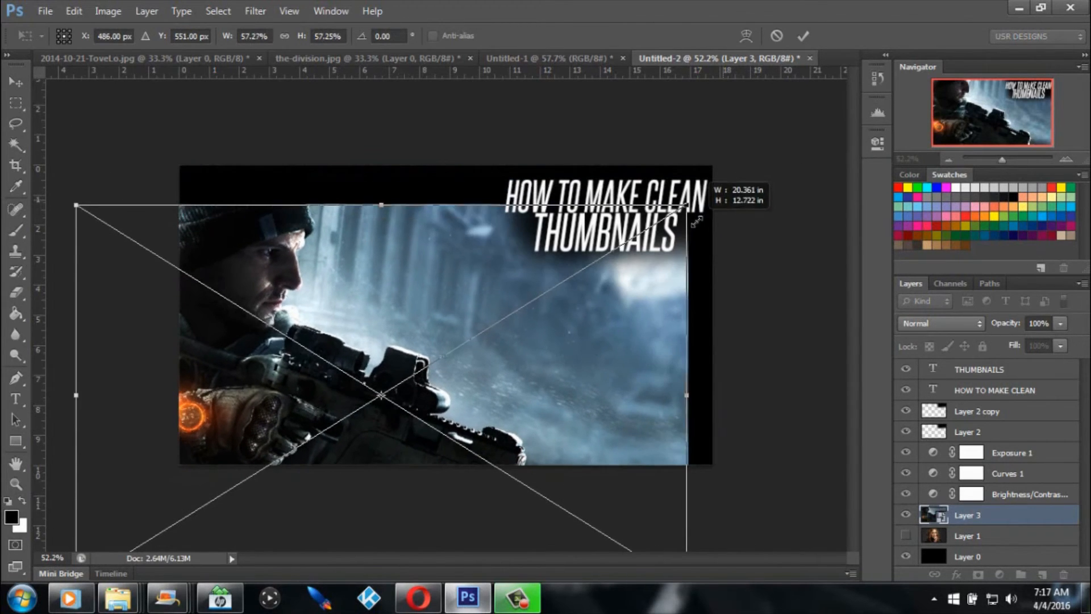
drag(558, 353, 620, 307)
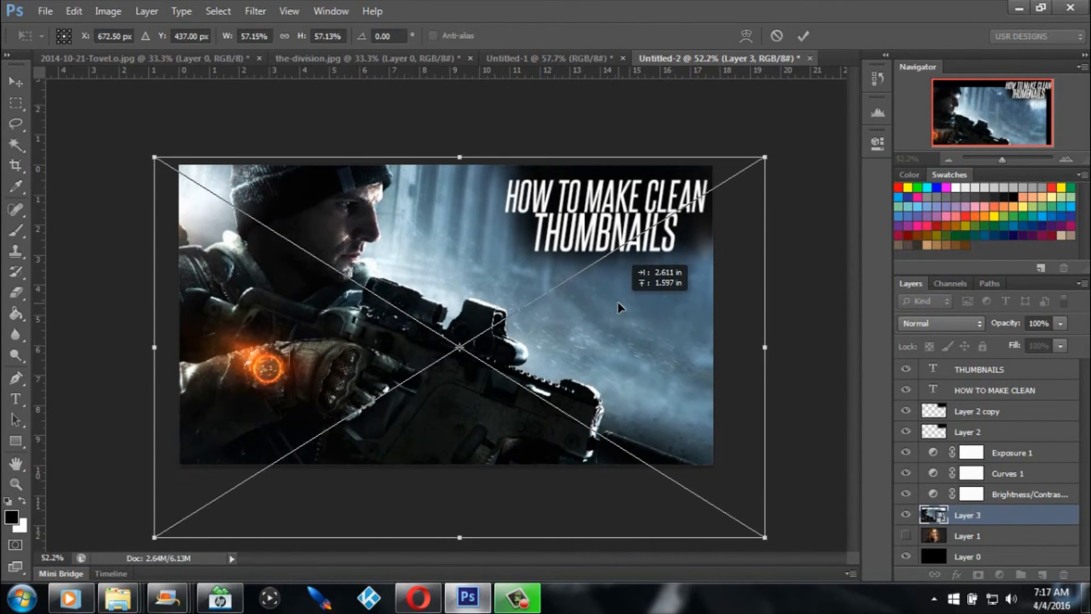
click(15, 83)
click(500, 241)
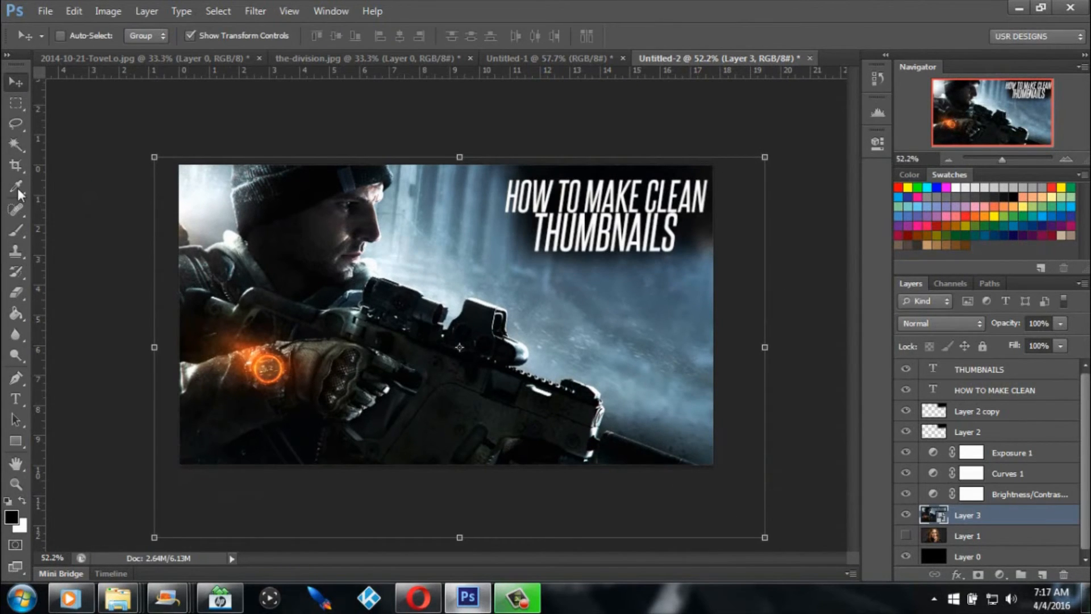
Step: Rasterize the soldier layer and crop away everything outside the canvas bounds
right_click(1045, 515)
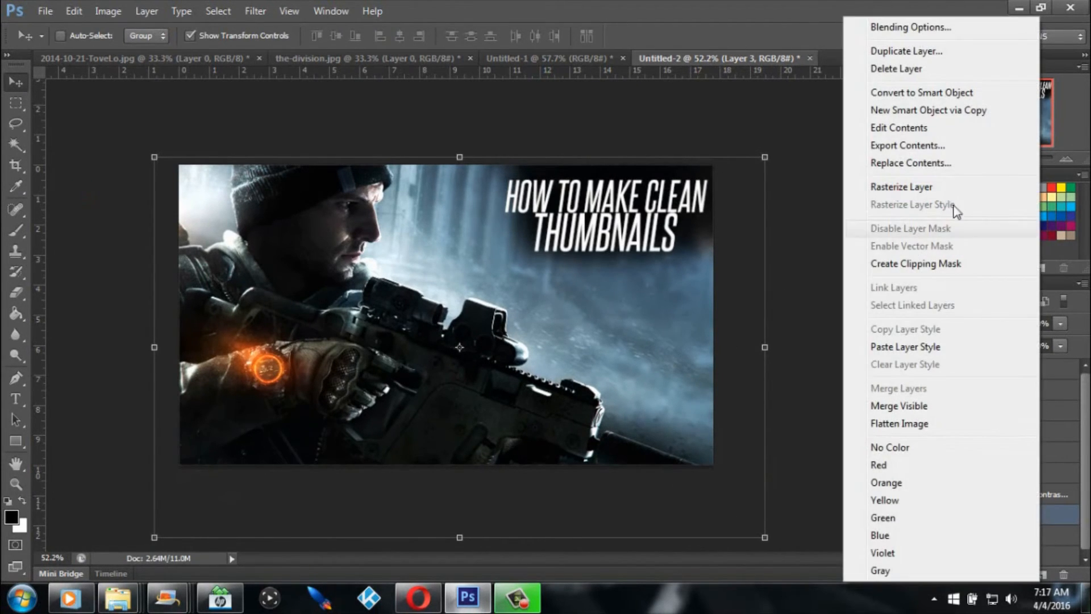
click(918, 189)
click(12, 166)
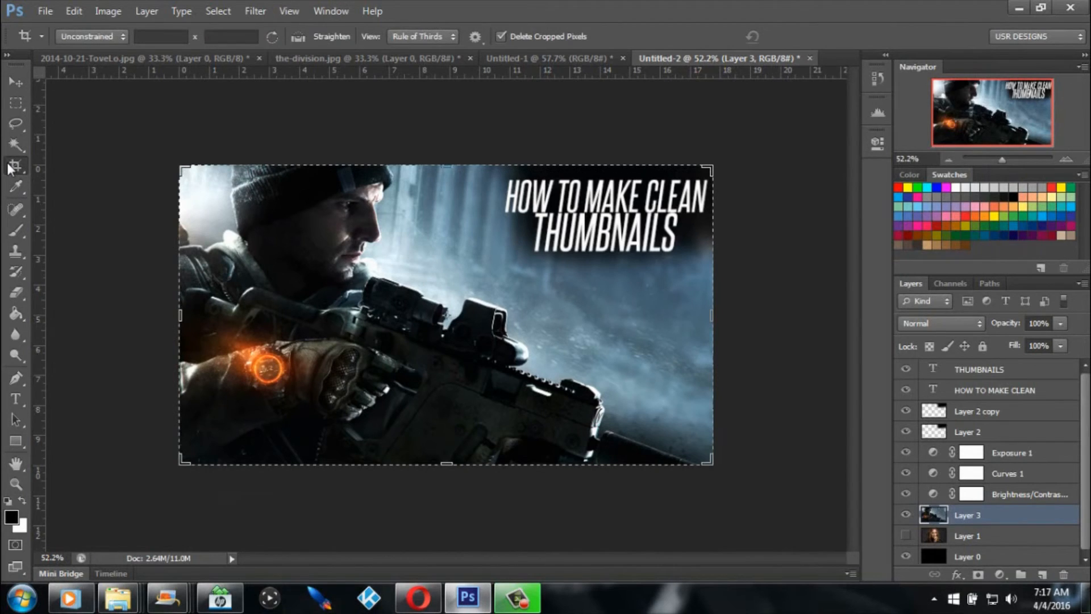
key(Return)
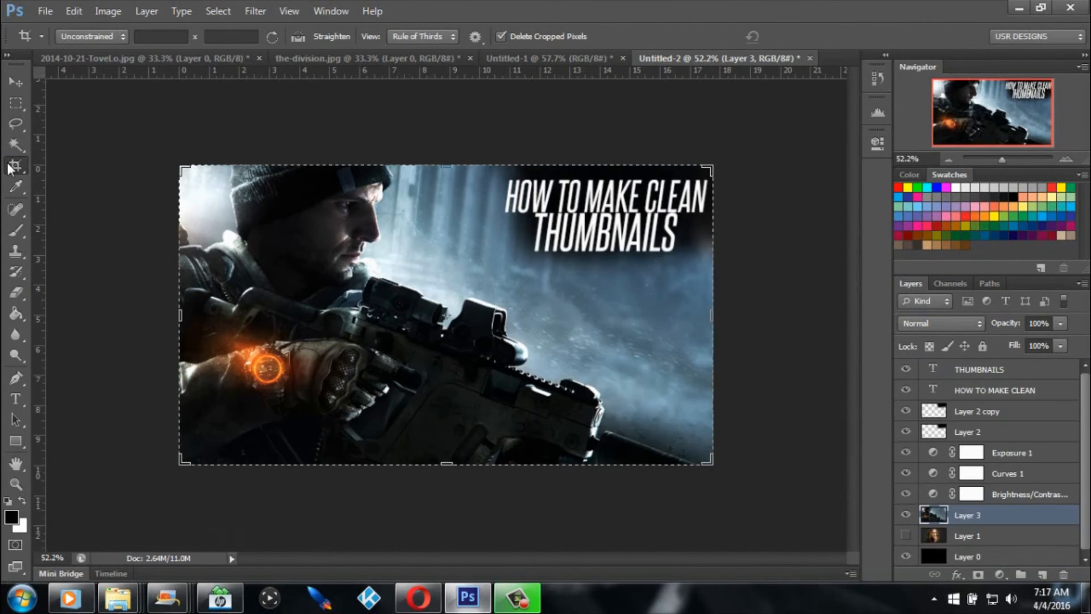
click(16, 105)
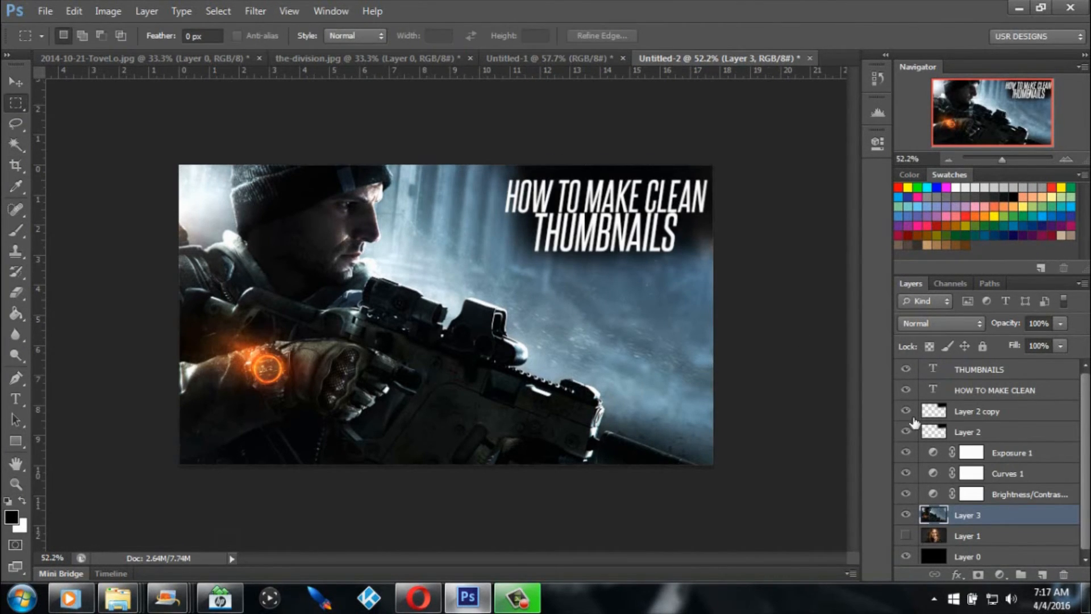
Step: Delete the lower black backing, Layer 2, keeping only its copy behind the title
click(1017, 410)
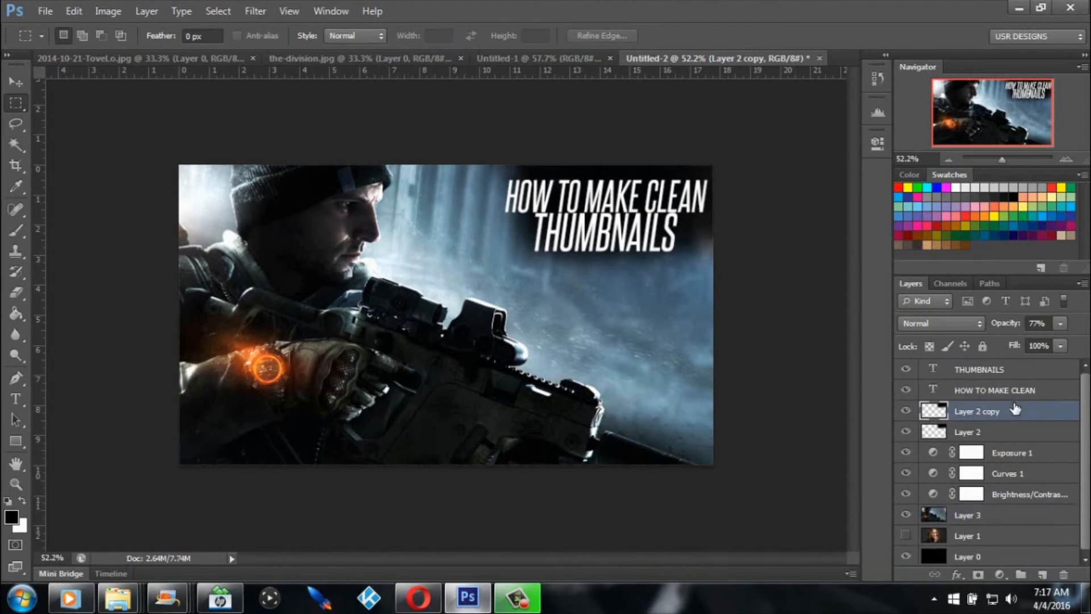
click(991, 430)
drag(1049, 440, 1064, 575)
click(16, 81)
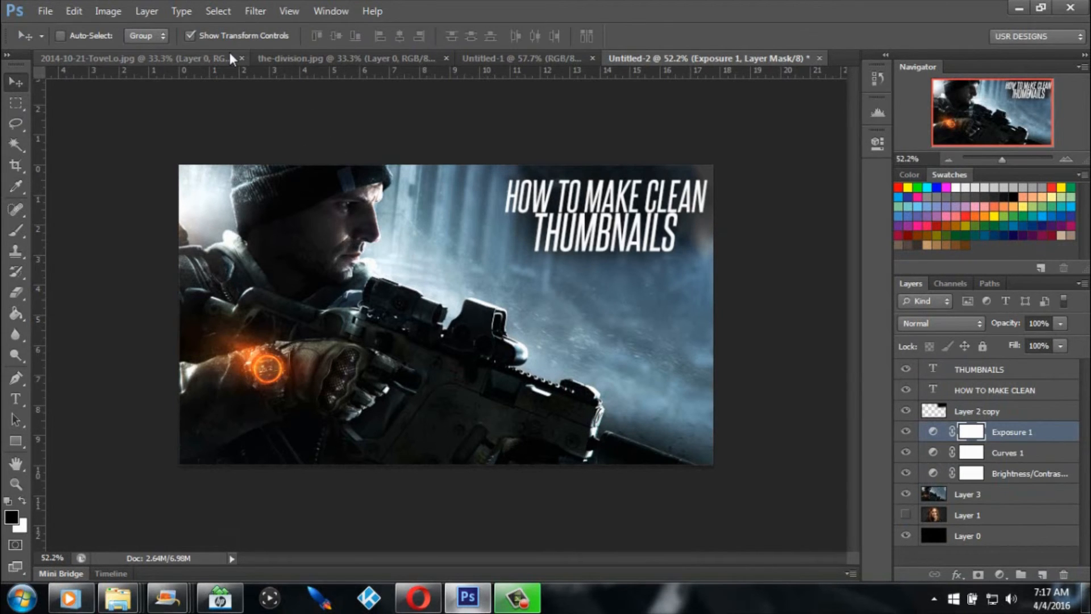
Step: Show the guides over the thumbnail
key(ctrl+semicolon)
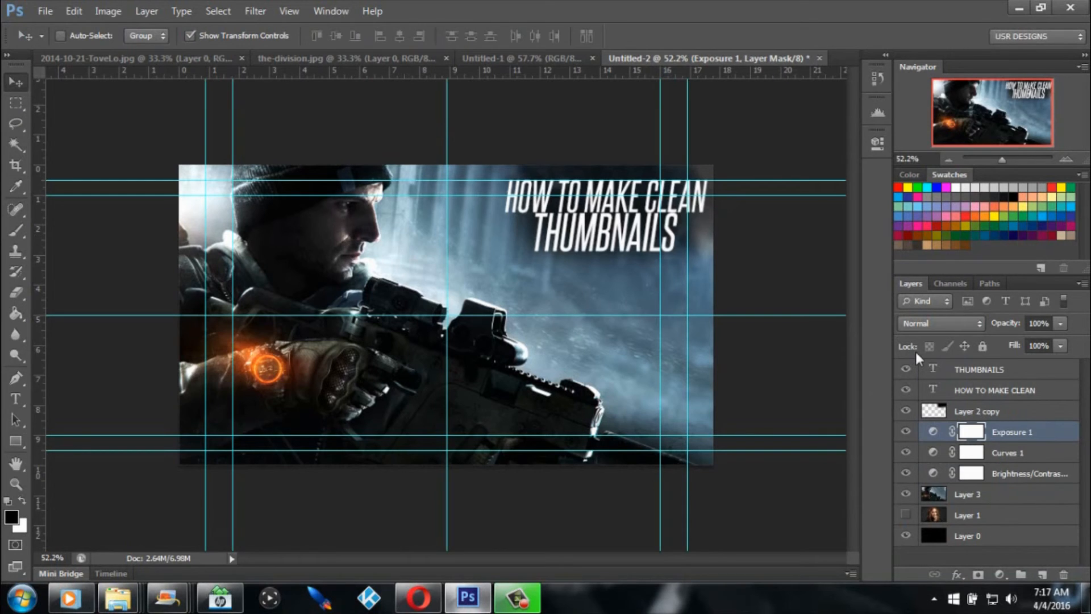
click(95, 11)
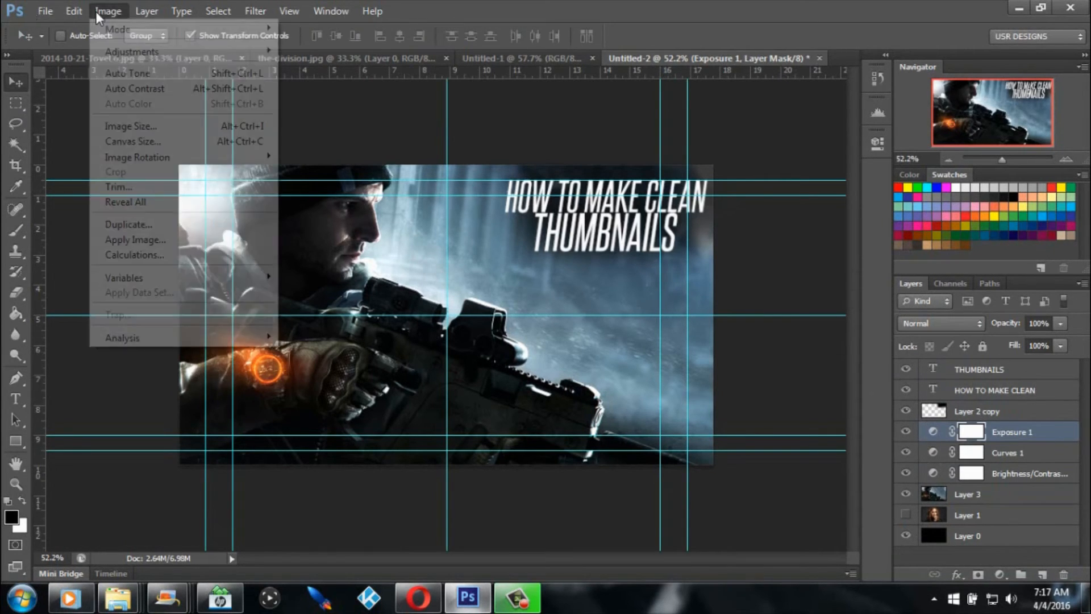
mouse_move(74, 12)
click(130, 44)
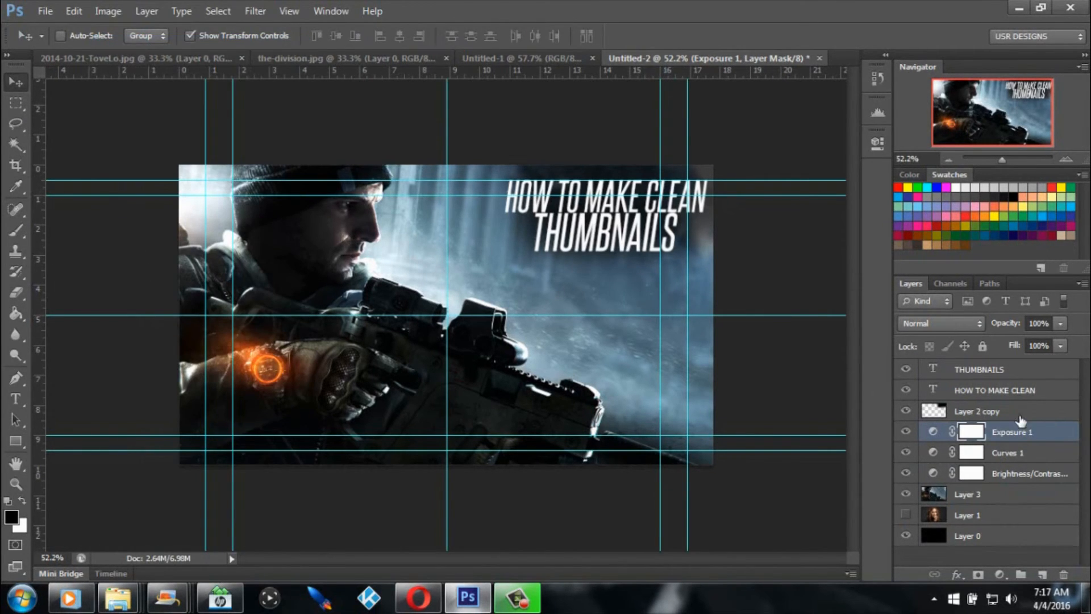
Step: Enlarge the remaining black backing, Layer 2 copy, past the canvas's right edge, apply the transformation and hide the guides
click(977, 411)
drag(659, 253, 665, 253)
drag(712, 284, 786, 321)
drag(734, 254, 708, 248)
click(16, 102)
click(470, 238)
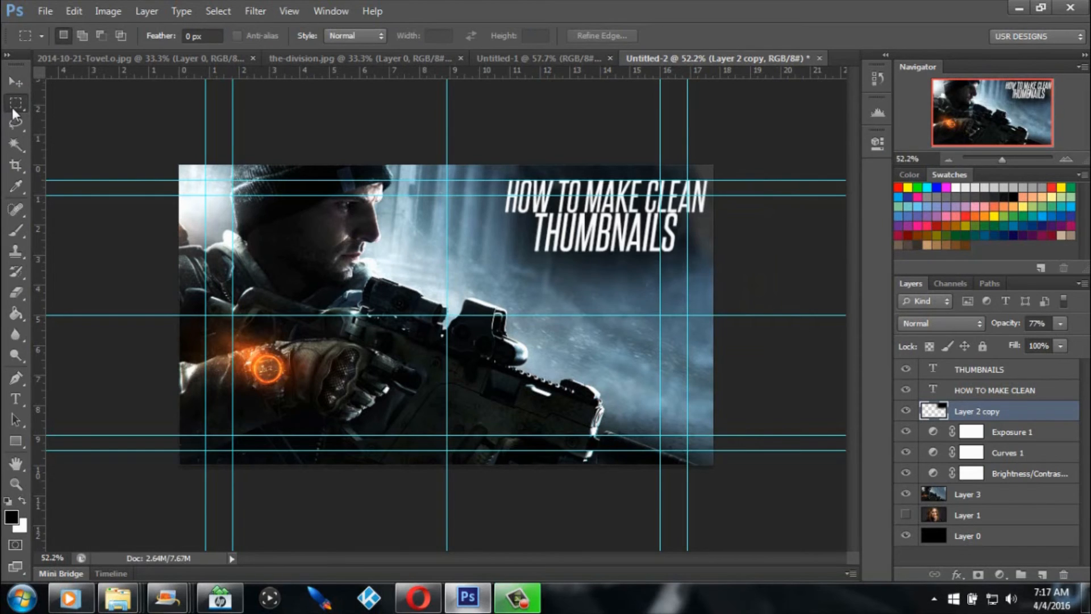
key(ctrl+semicolon)
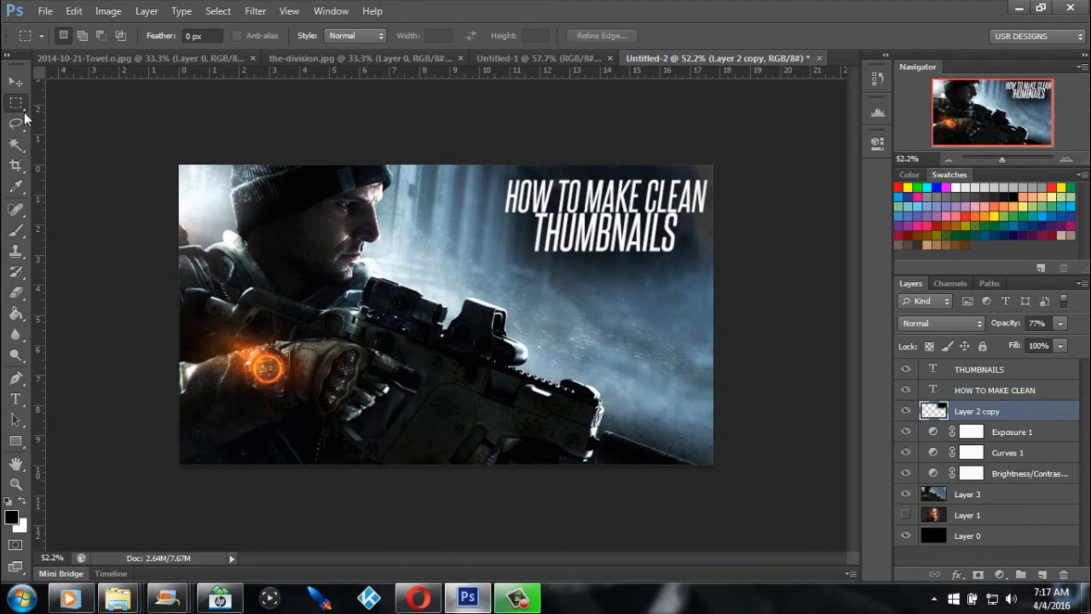
Step: Compare the portrait and soldier versions of the finished thumbnail in Untitled-1 by toggling the visibility of their image layers
click(564, 57)
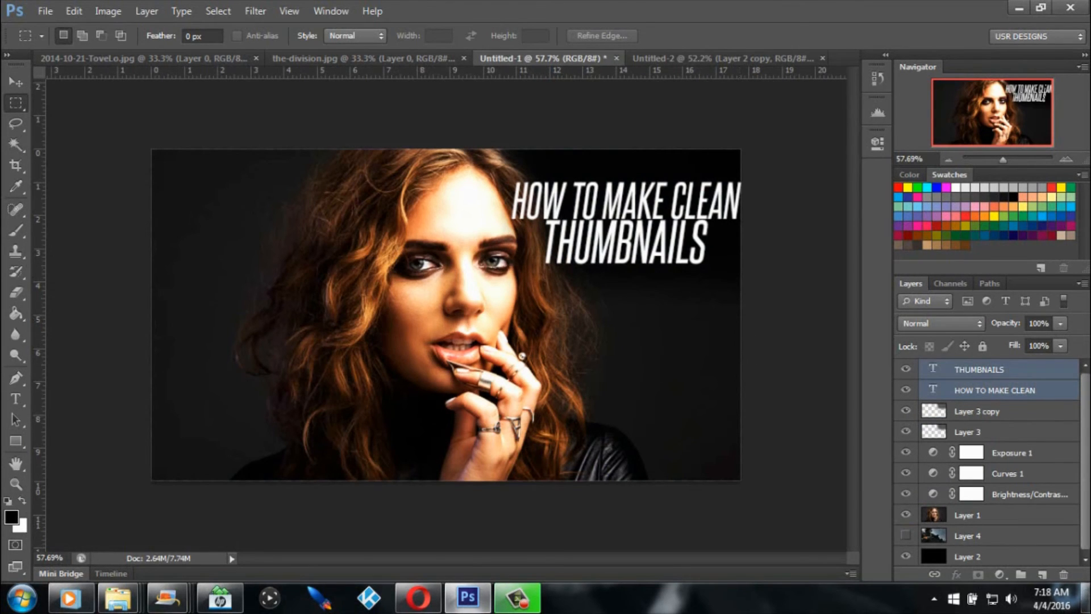
click(906, 515)
click(906, 536)
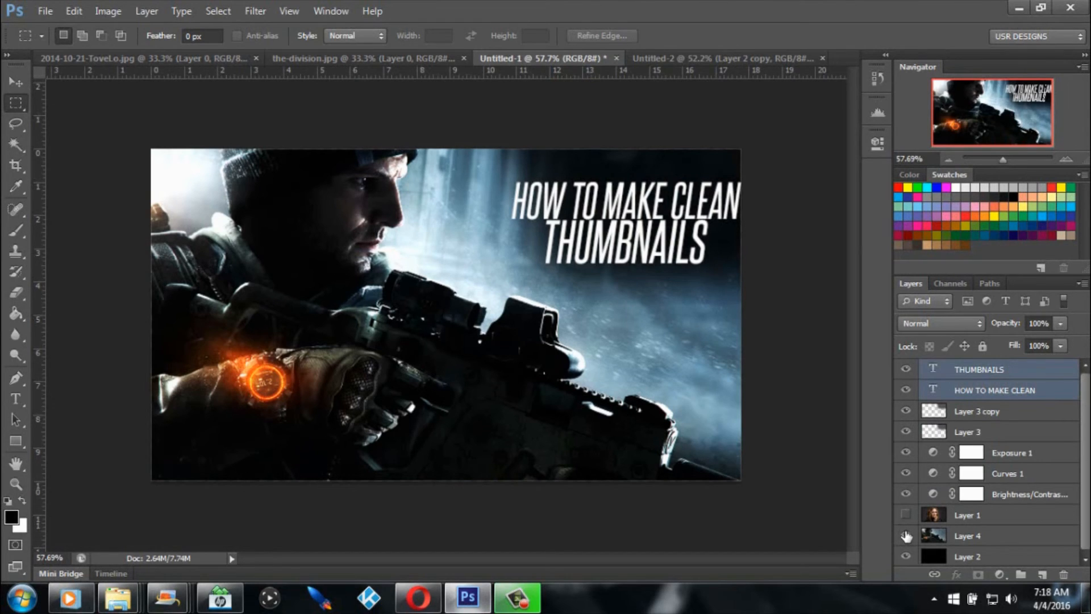
click(906, 515)
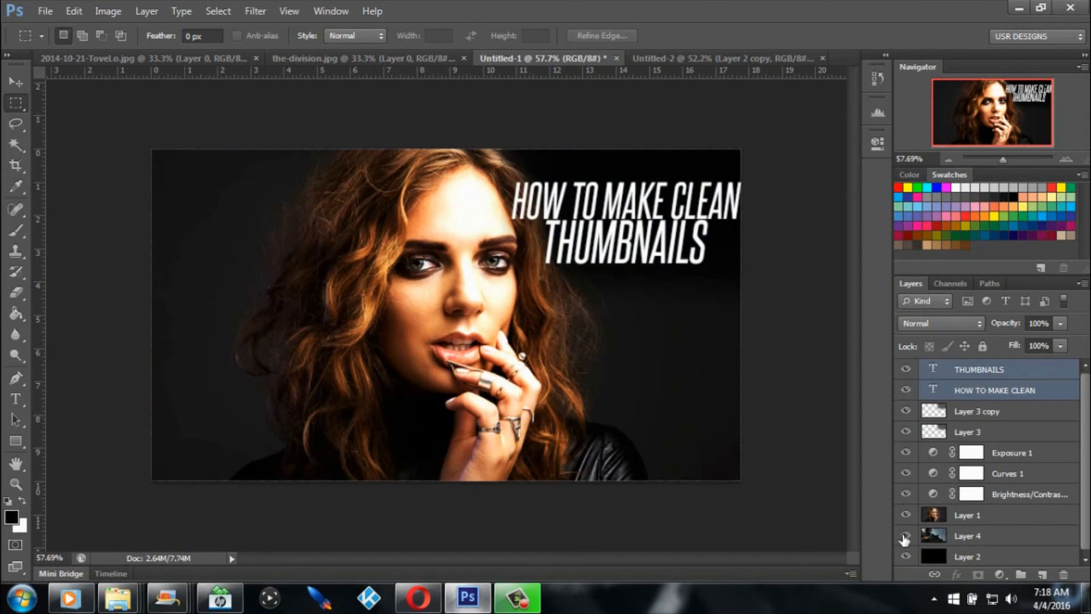